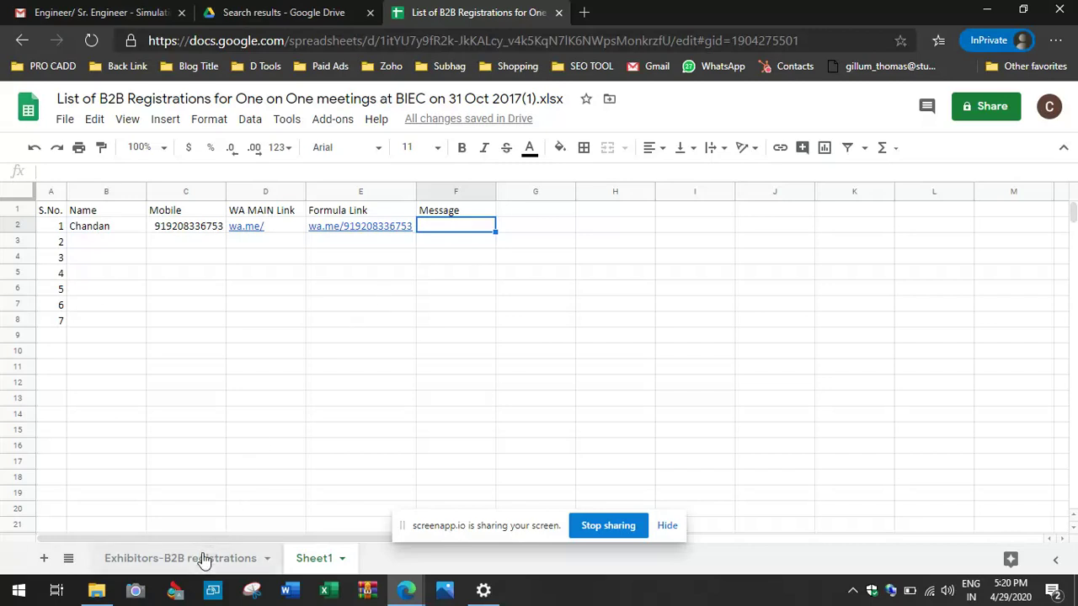
Step: Switch to the Exhibitors-B2B registrations sheet with the personalised message column
{"action": "left_click", "coordinate": [204, 561]}
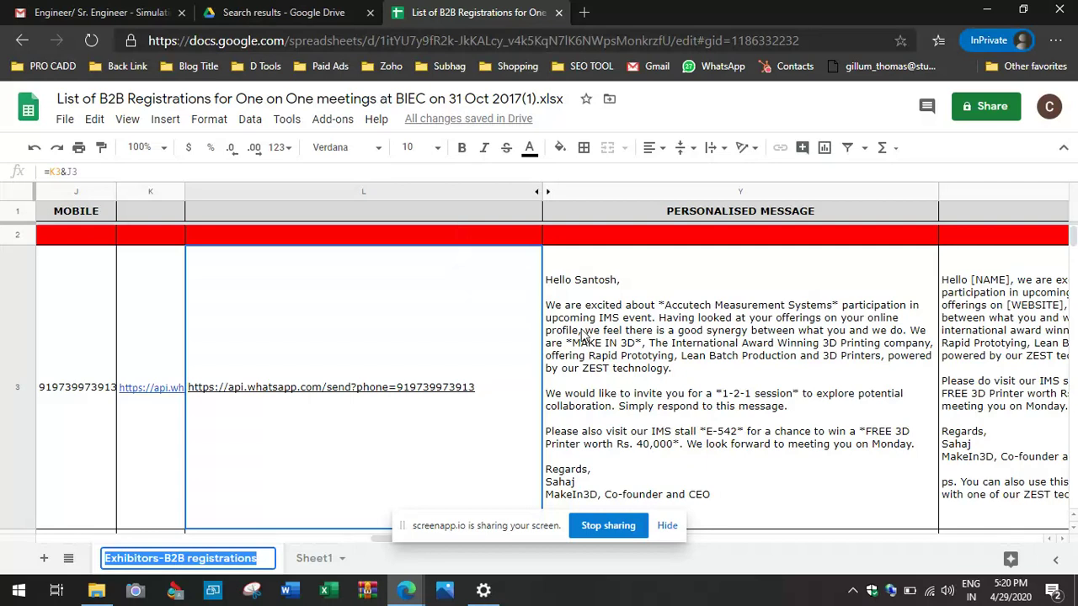
Step: Copy the template message from cell Z3 of the Exhibitors sheet, then return to Sheet1
{"action": "left_click", "coordinate": [581, 334]}
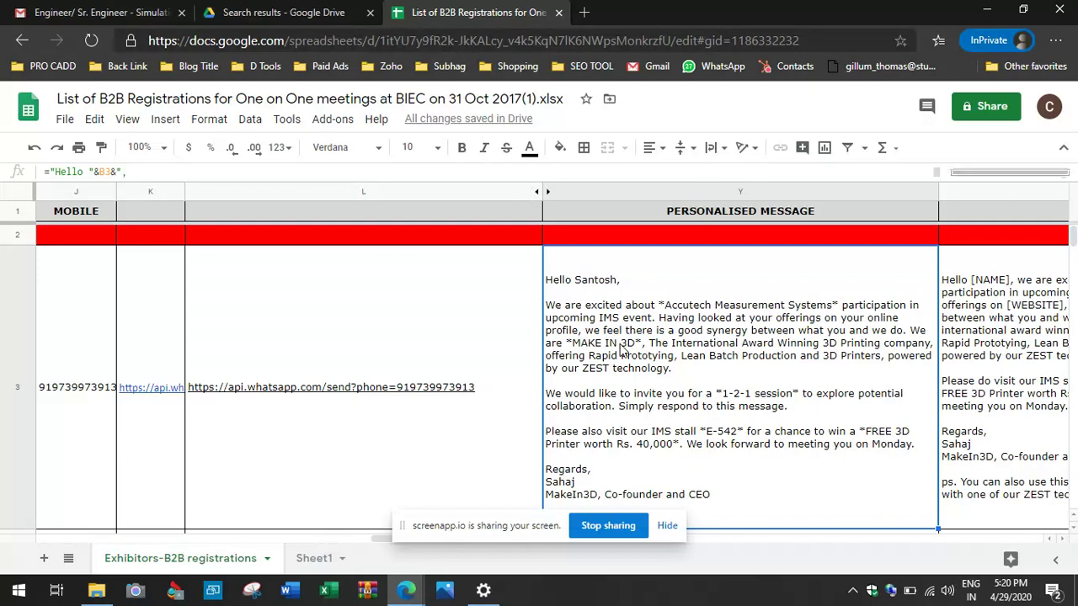
{"action": "key", "text": "Right"}
{"action": "key", "text": "Right"}
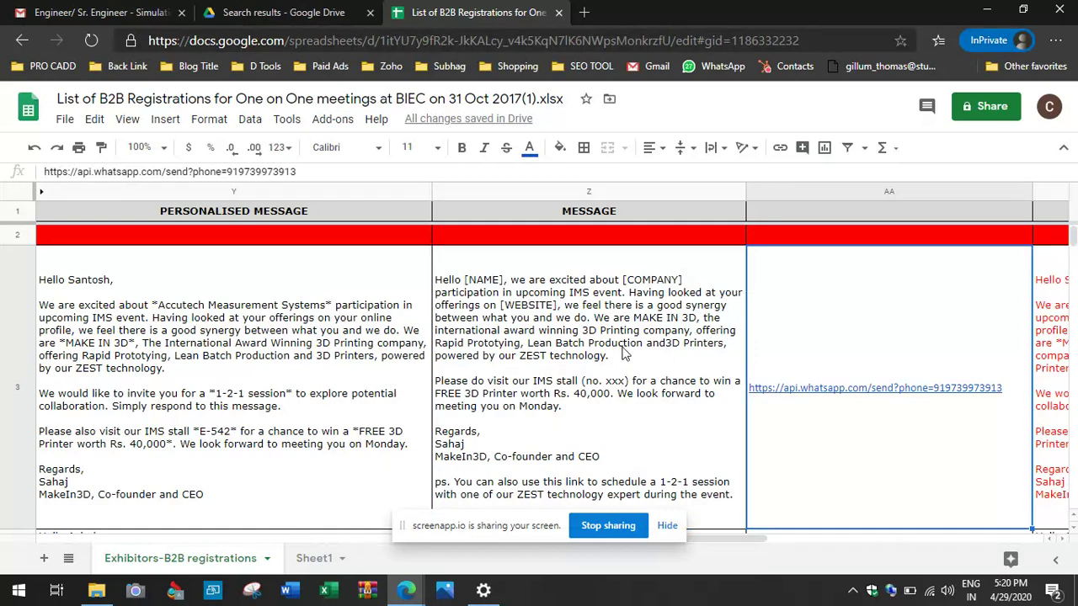
{"action": "left_click", "coordinate": [614, 356]}
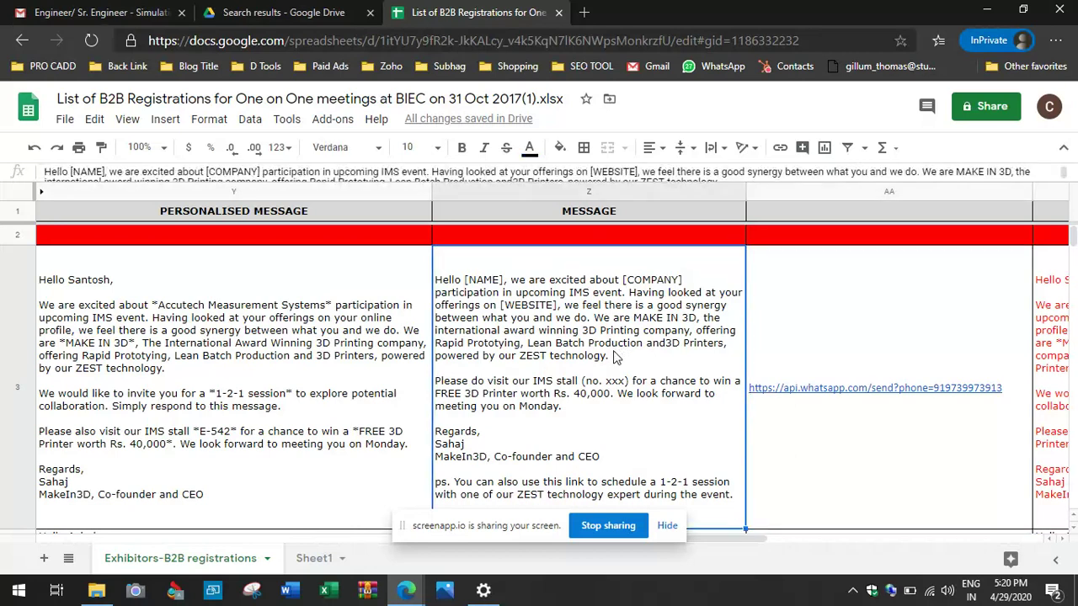
{"action": "key", "text": "ctrl+c"}
{"action": "left_click", "coordinate": [315, 559]}
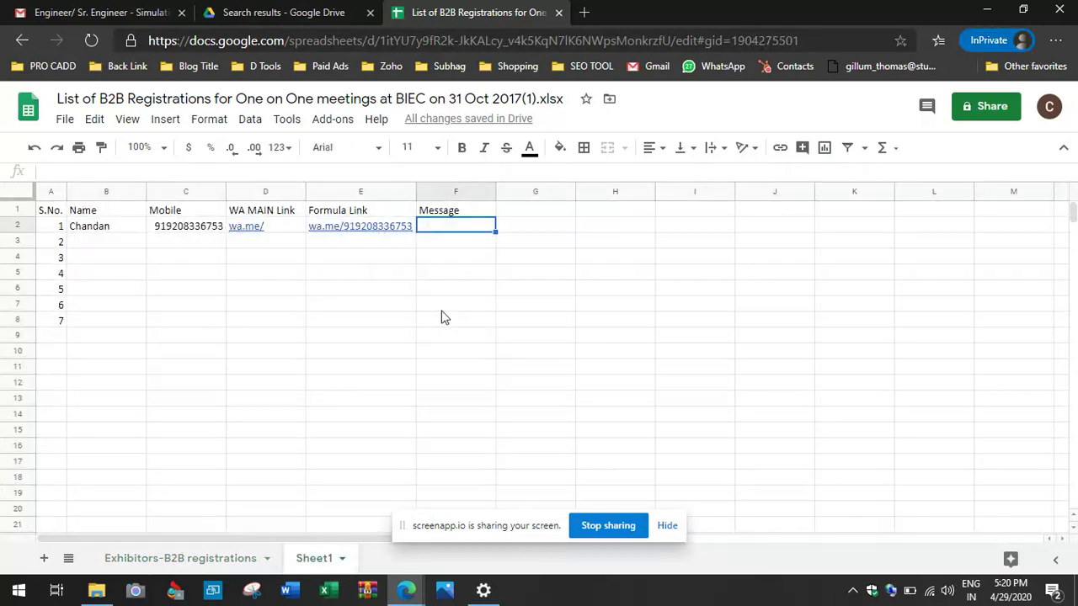
Step: Paste the copied template message into Sheet1's Message cell F2
{"action": "key", "text": "ctrl+v"}
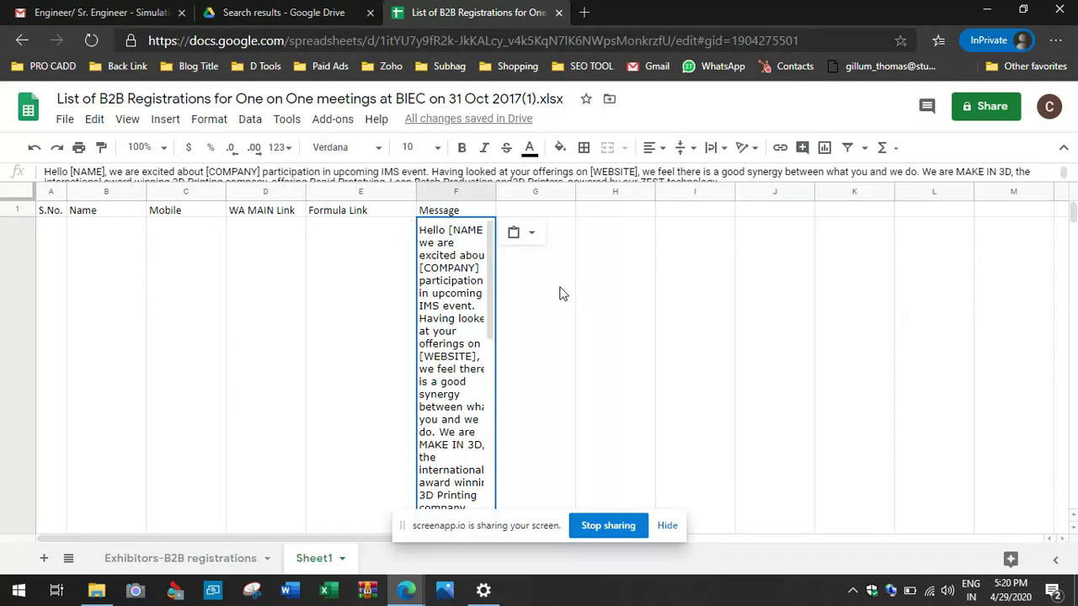
{"action": "left_click", "coordinate": [515, 226]}
{"action": "left_click", "coordinate": [450, 238]}
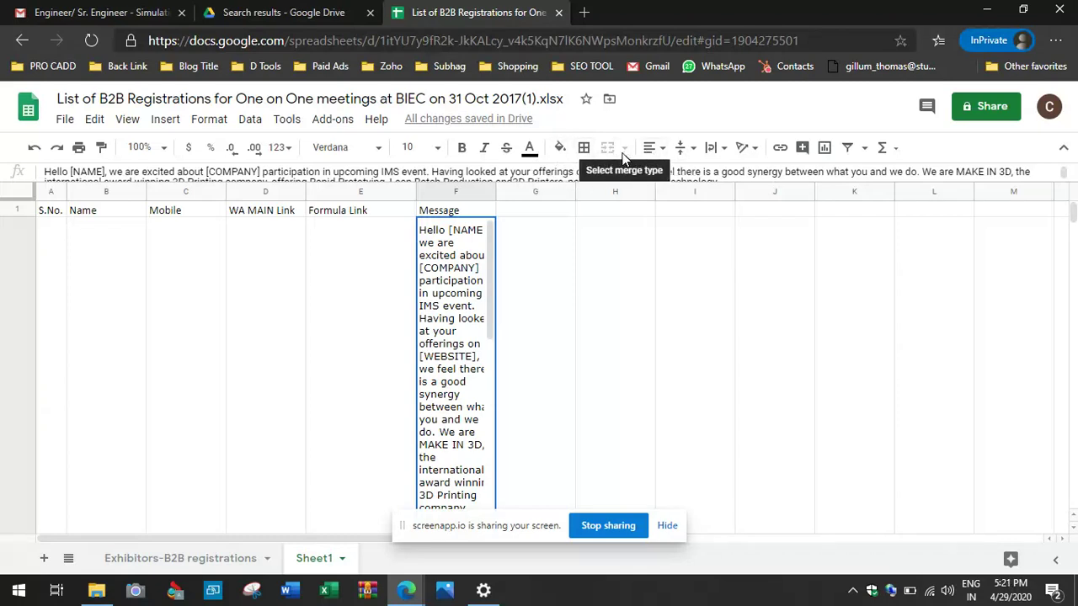
{"action": "left_click", "coordinate": [531, 253]}
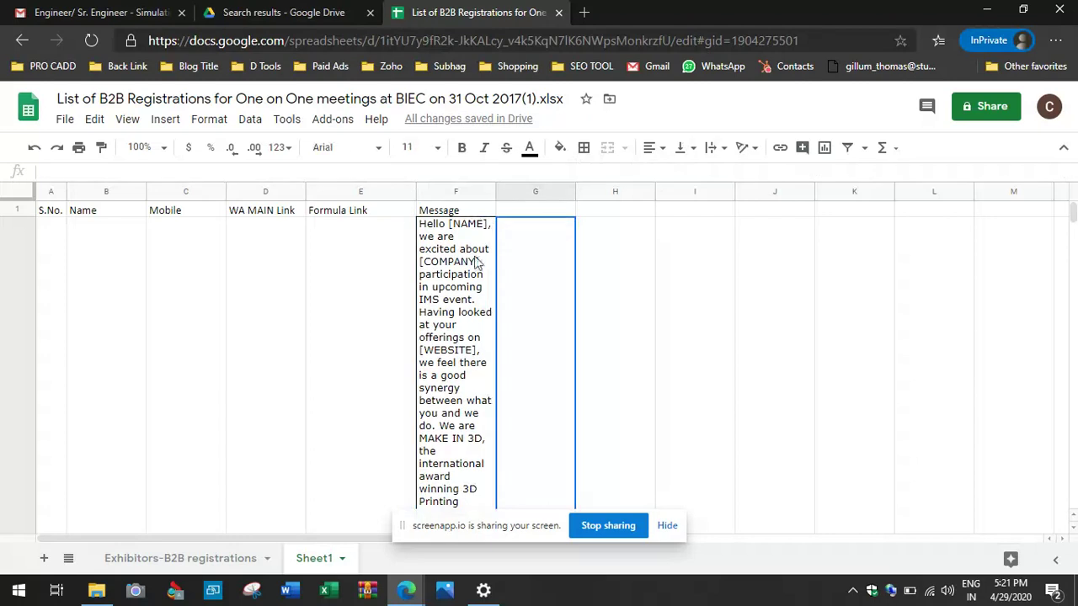
{"action": "left_click", "coordinate": [467, 259]}
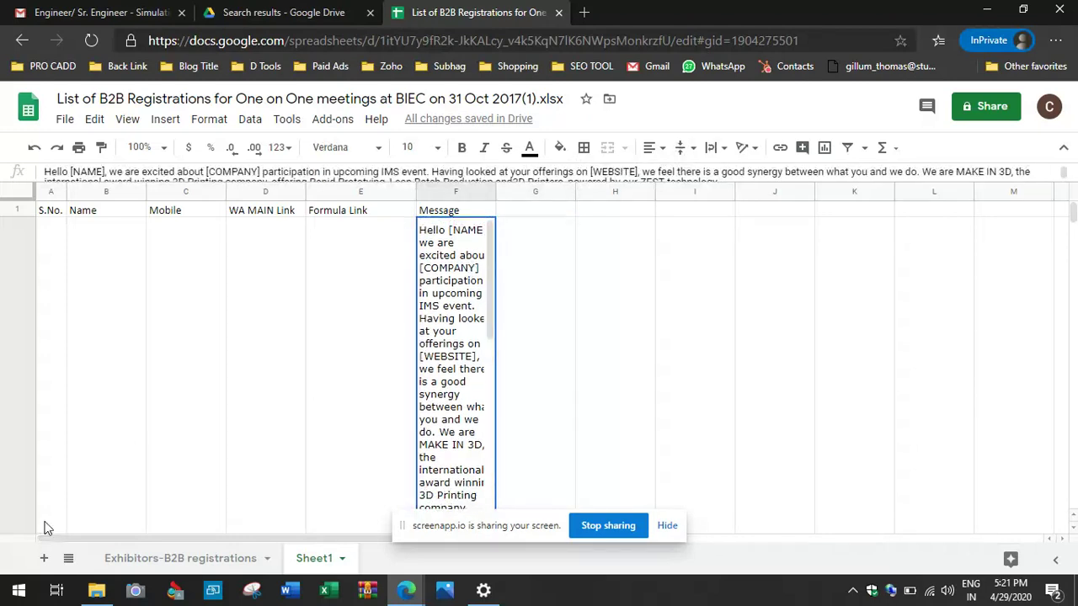
{"action": "scroll", "coordinate": [137, 464], "scroll_direction": "down", "scroll_amount": 3}
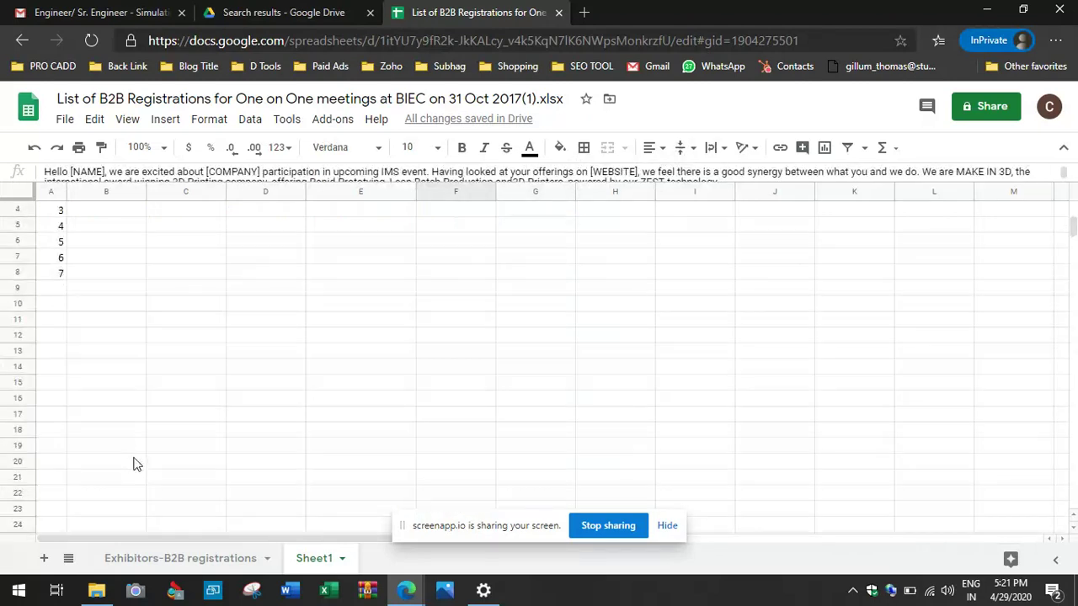
{"action": "scroll", "coordinate": [138, 464], "scroll_direction": "up", "scroll_amount": 3}
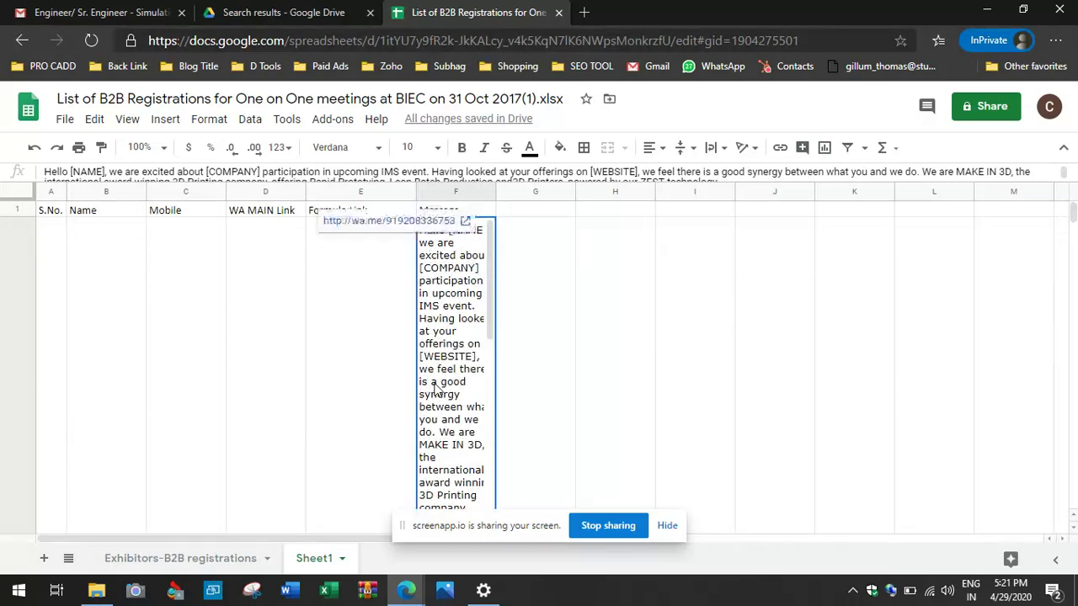
Step: Trim F2 to its first sentence, ending 'participation in upcoming IMS event.'
{"action": "left_click", "coordinate": [432, 172]}
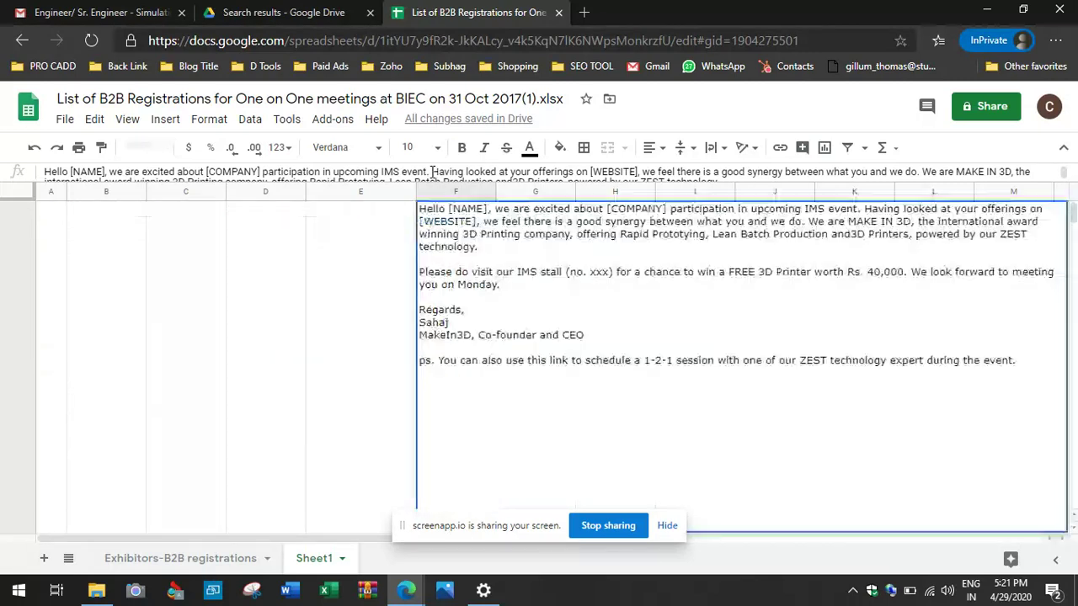
{"action": "key", "text": "ctrl+shift+Page_Up"}
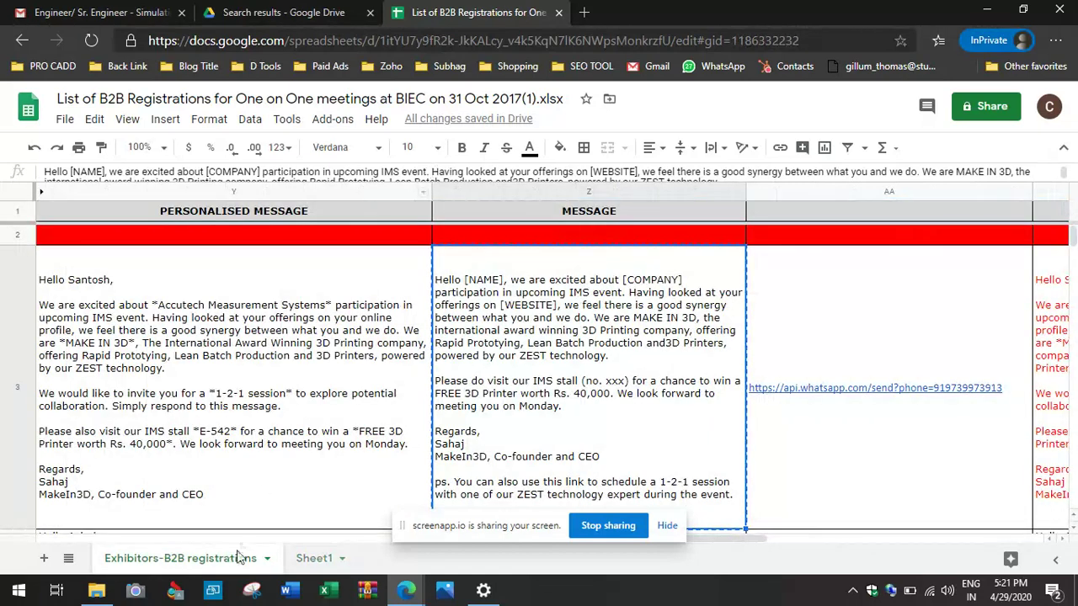
{"action": "left_click", "coordinate": [317, 559]}
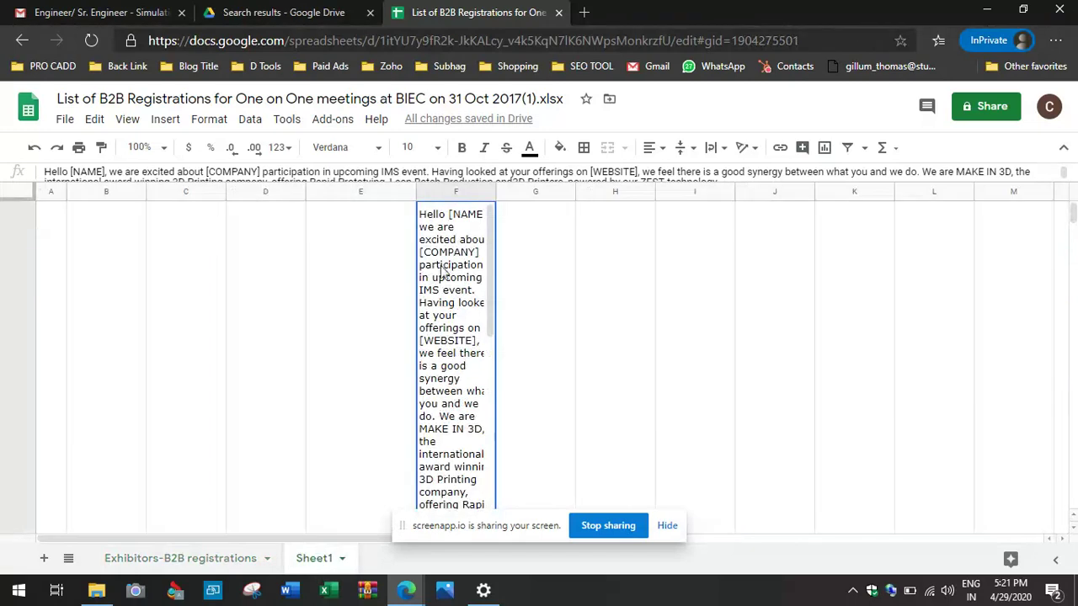
{"action": "left_click", "coordinate": [432, 171]}
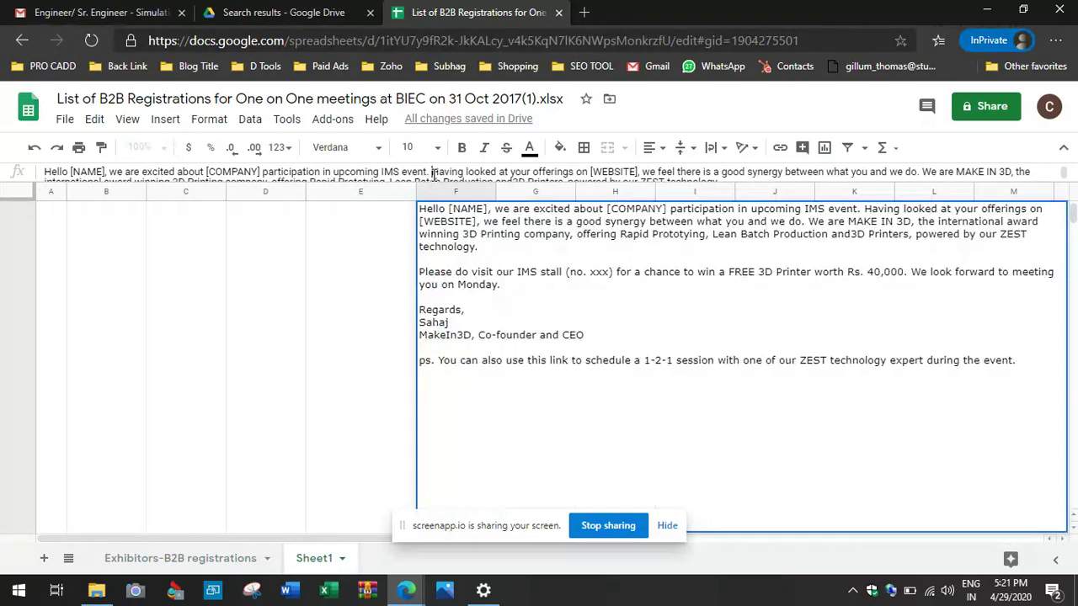
{"action": "key", "text": "ctrl+a"}
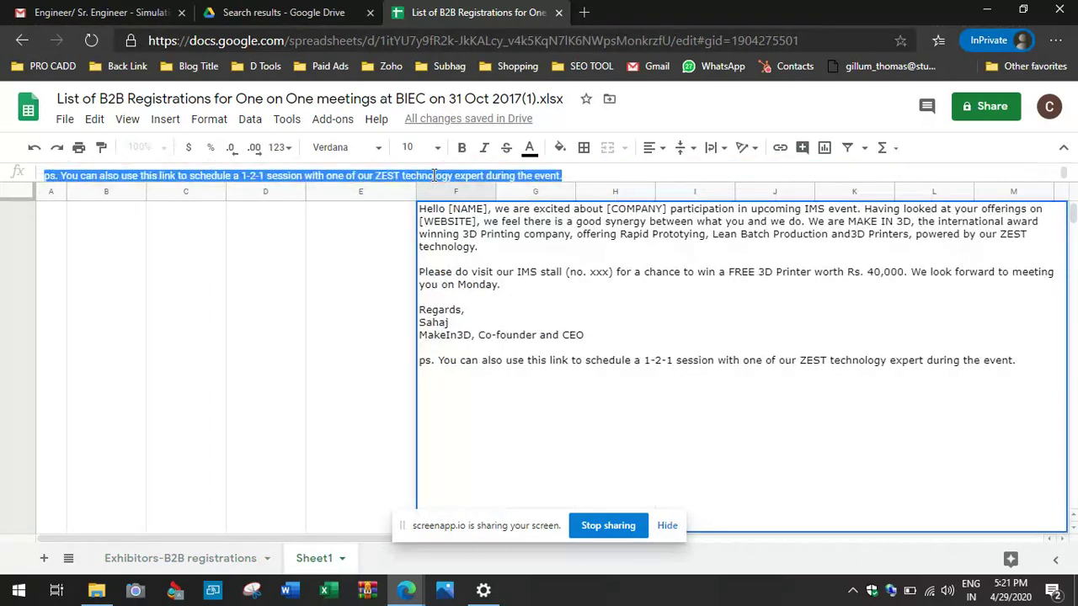
{"action": "type", "text": "Hello [NAME], we are excited about [COMPANY] participation in upcoming IMS event."}
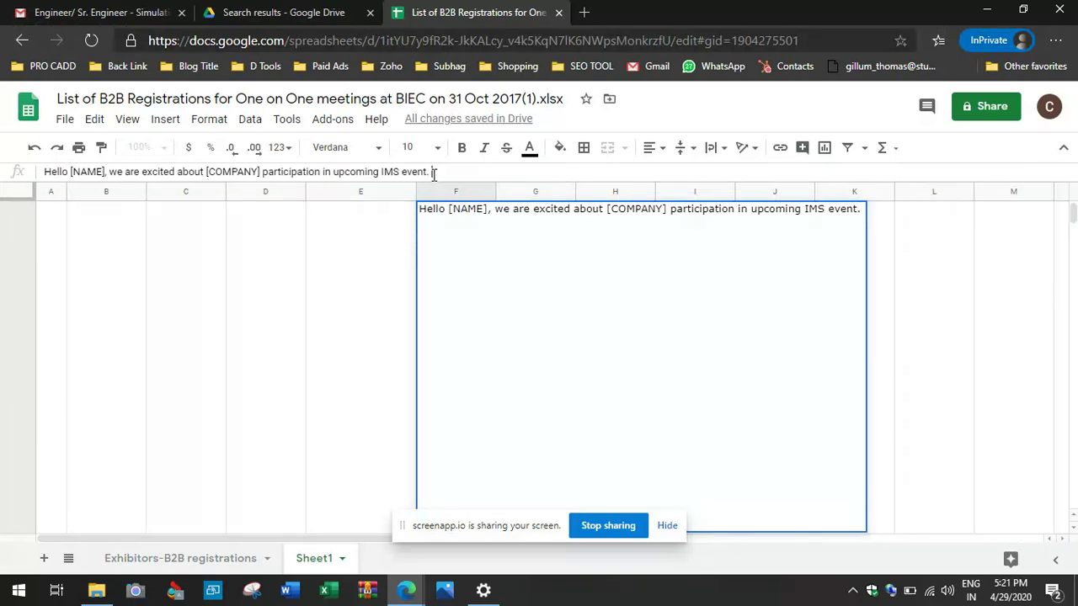
Step: Confirm the one-sentence greeting in F2 and freeze Sheet1's header row with View > Freeze
{"action": "left_click", "coordinate": [967, 364]}
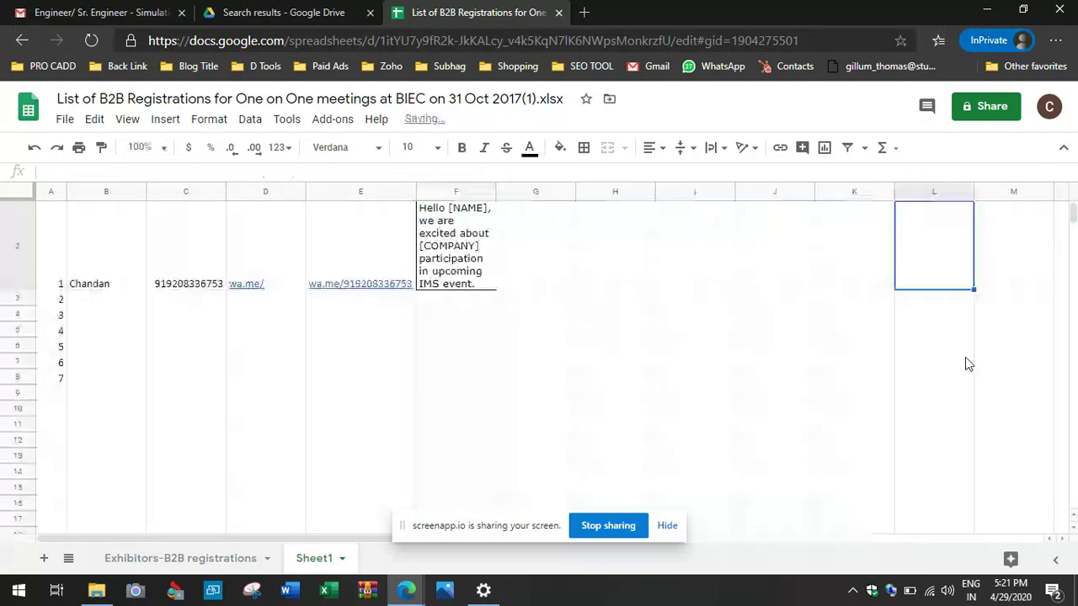
{"action": "left_click", "coordinate": [474, 275]}
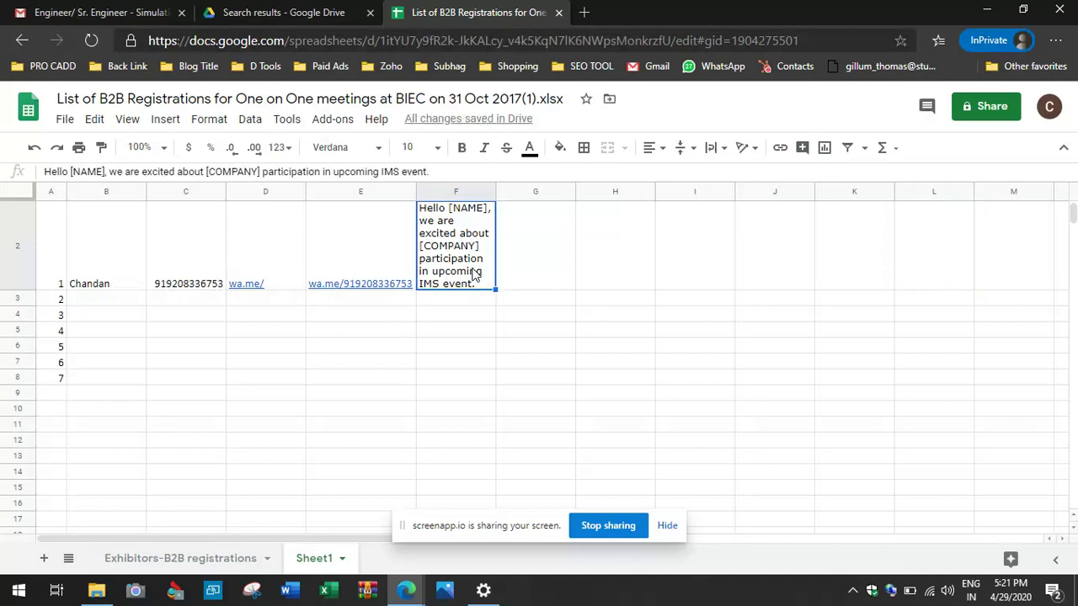
{"action": "scroll", "coordinate": [71, 267], "scroll_direction": "up", "scroll_amount": 1}
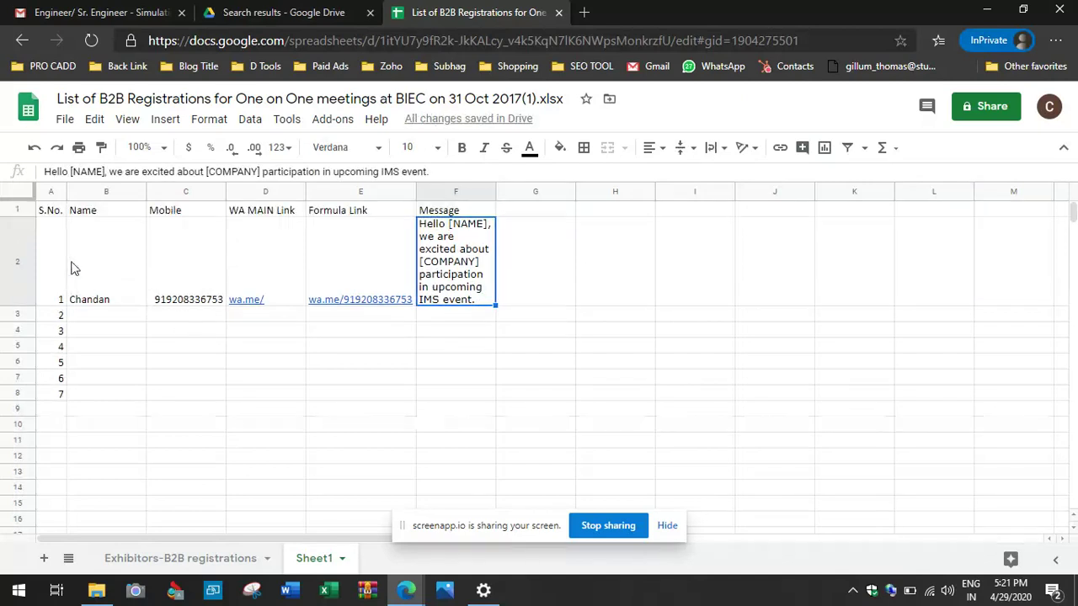
{"action": "left_click", "coordinate": [127, 121]}
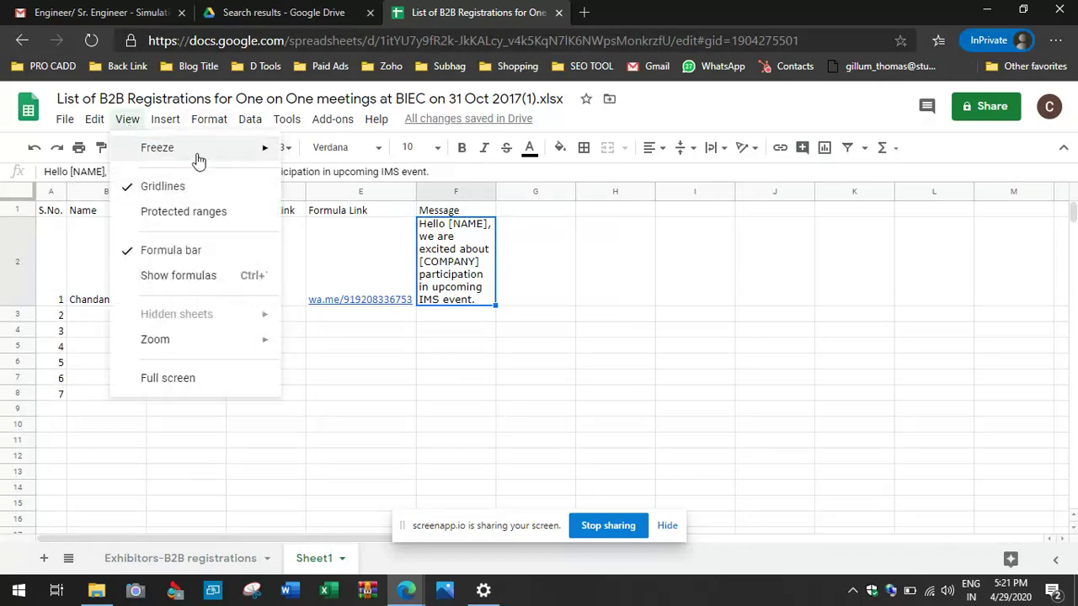
{"action": "mouse_move", "coordinate": [198, 160]}
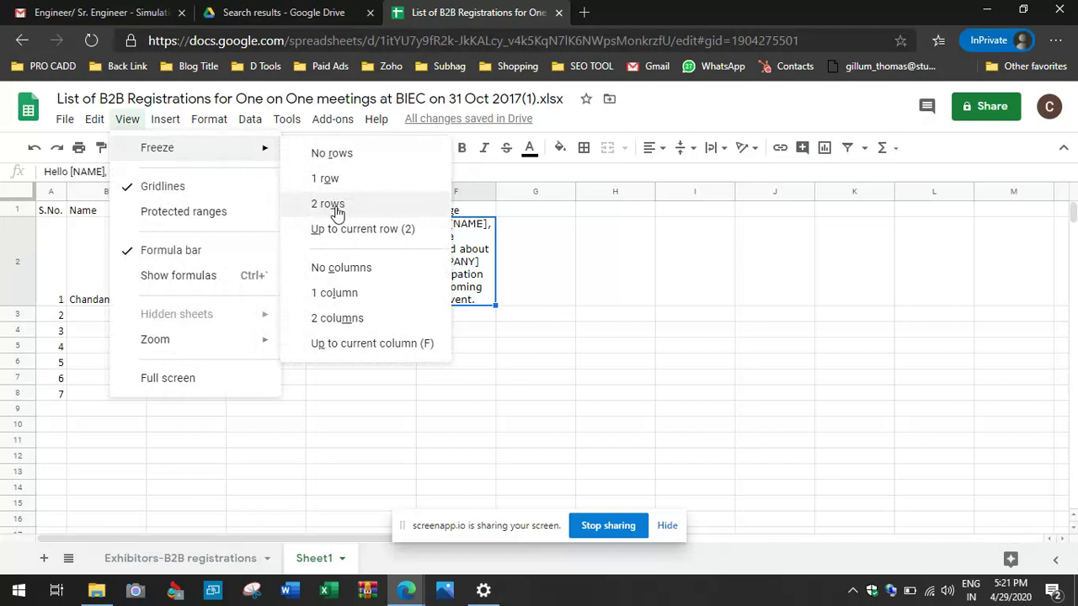
{"action": "left_click", "coordinate": [369, 185]}
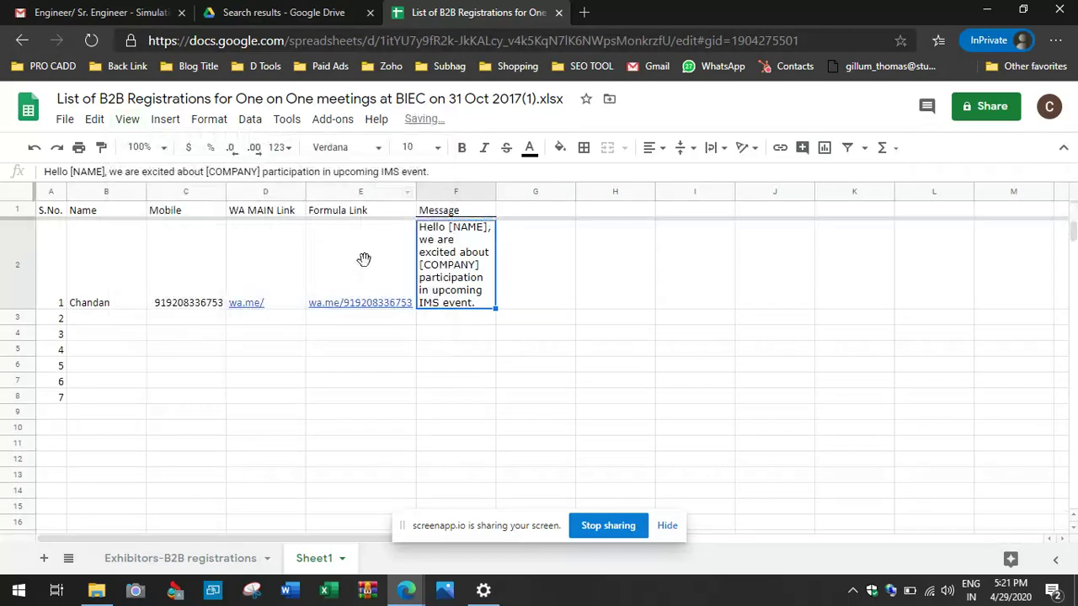
{"action": "left_click", "coordinate": [370, 383]}
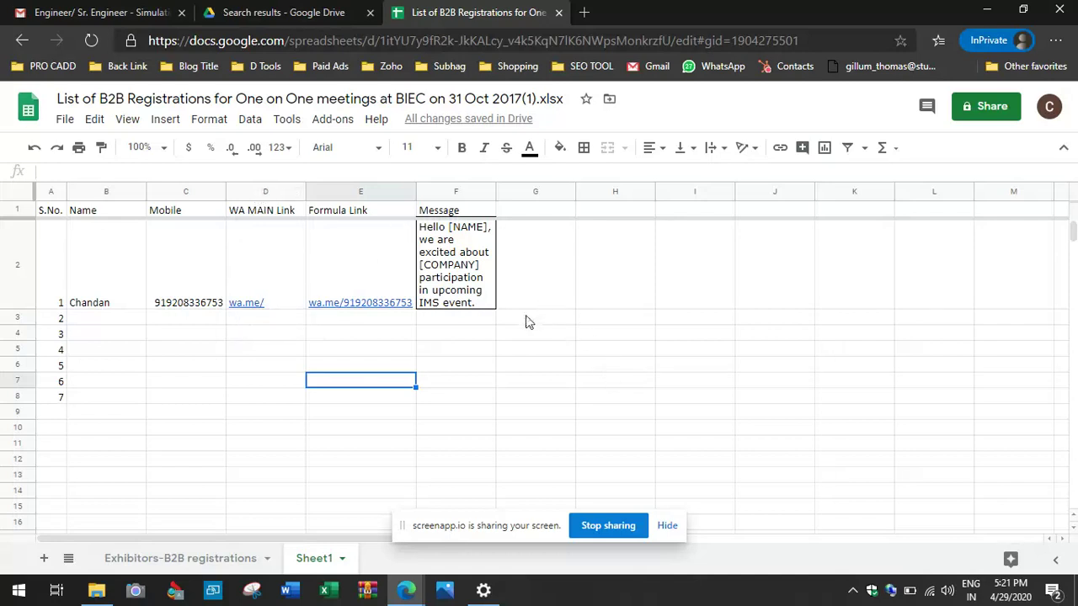
{"action": "left_click", "coordinate": [513, 354]}
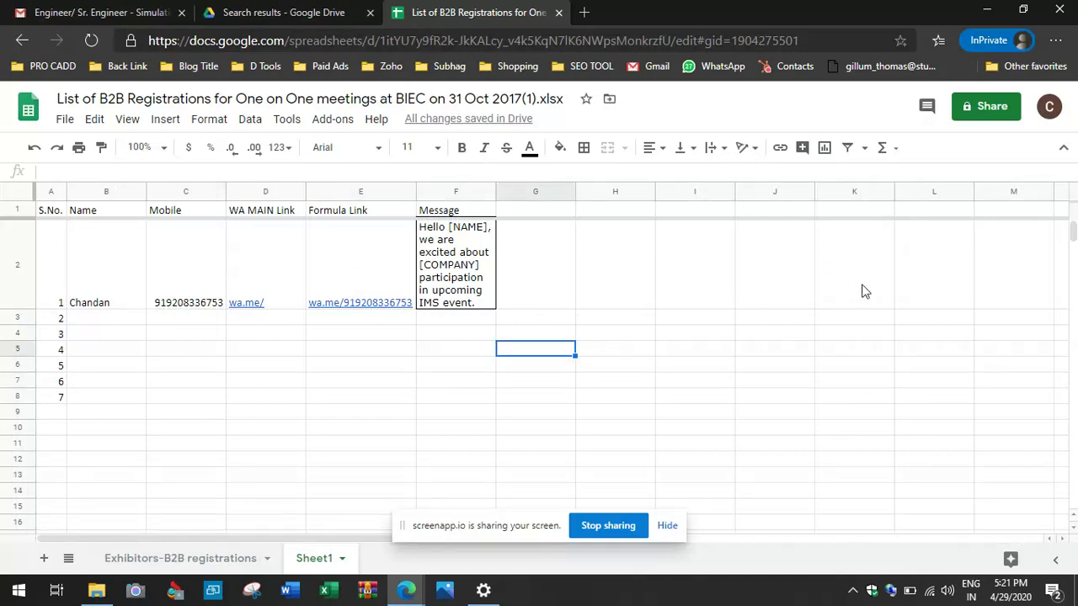
Step: Enter a wa.me test link in G5 with the contact's mobile number and a 'Hello' greeting
{"action": "type", "text": "wa.me/"}
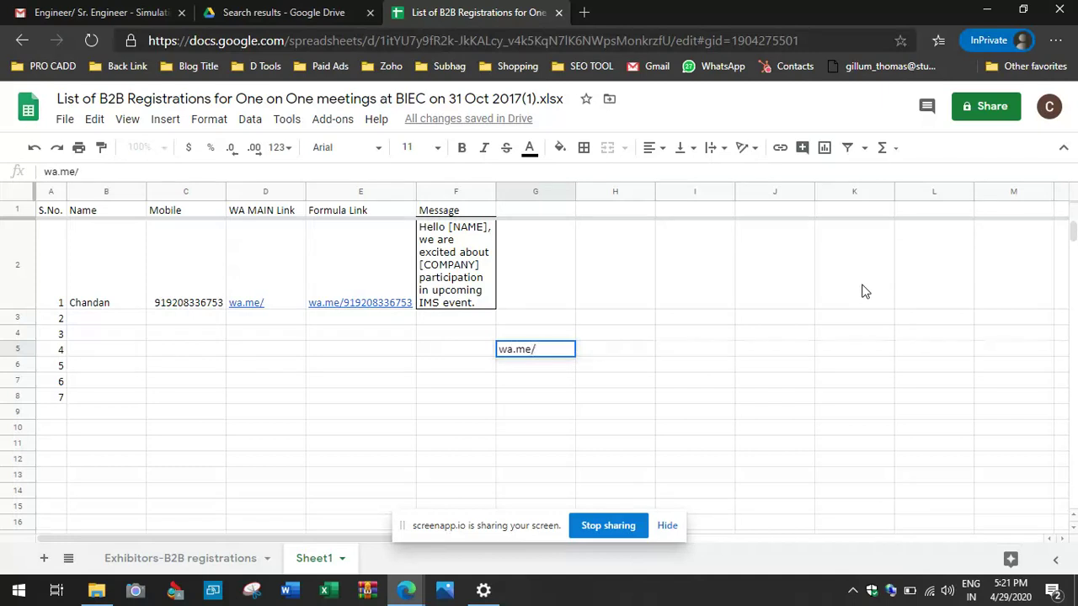
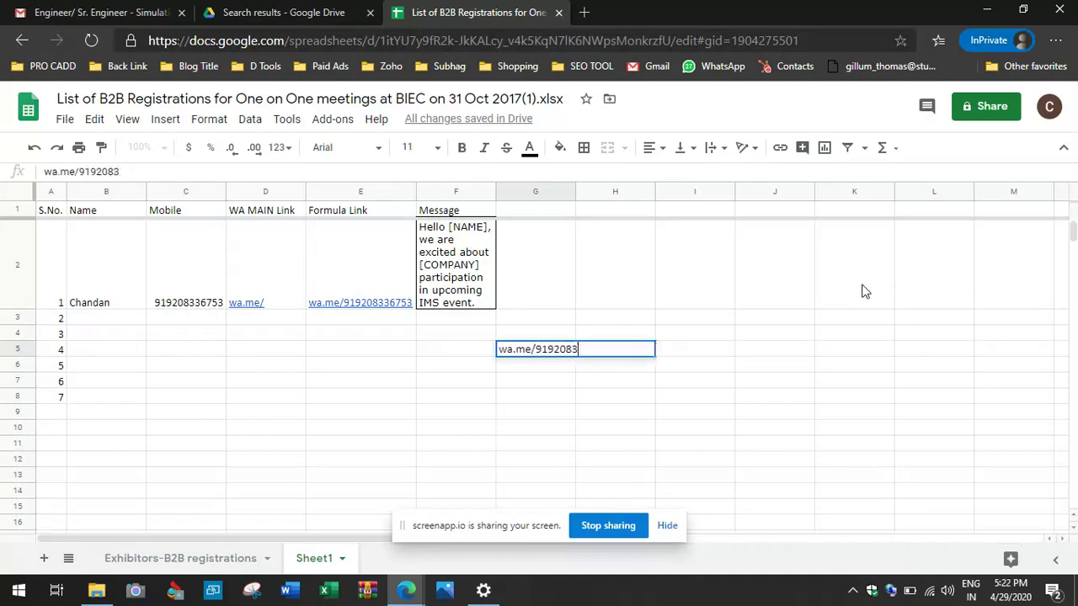
{"action": "type", "text": "&"}
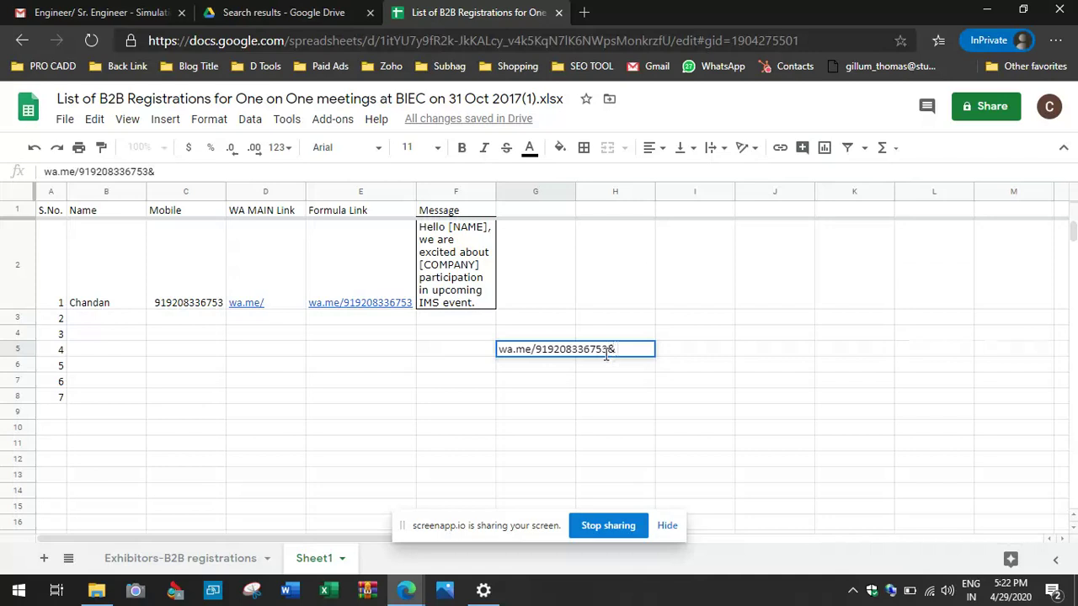
{"action": "type", "text": "text=Hello"}
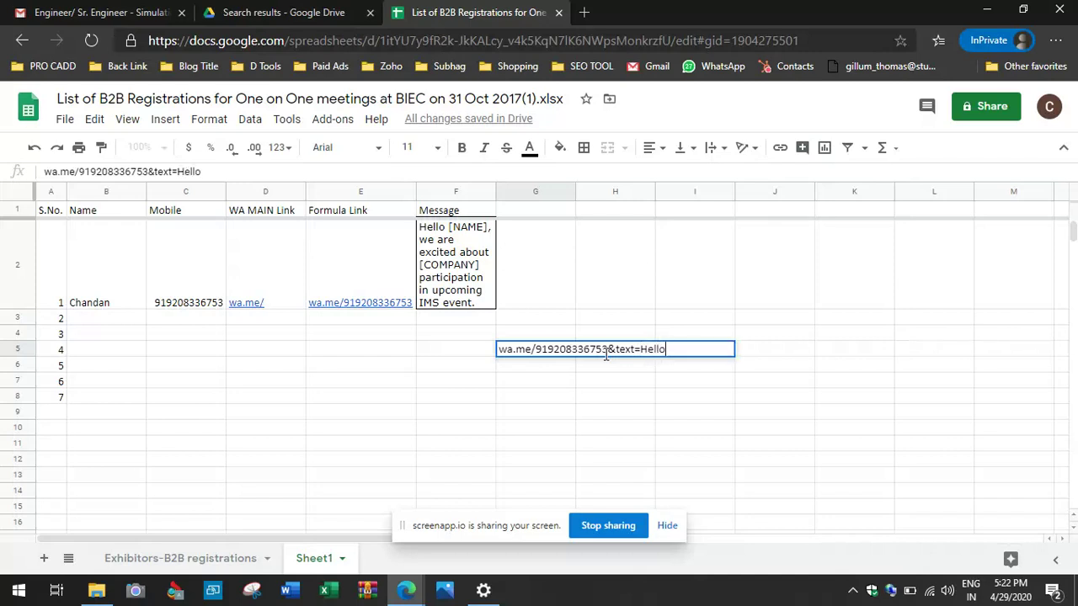
{"action": "type", "text": " Mr Chandan"}
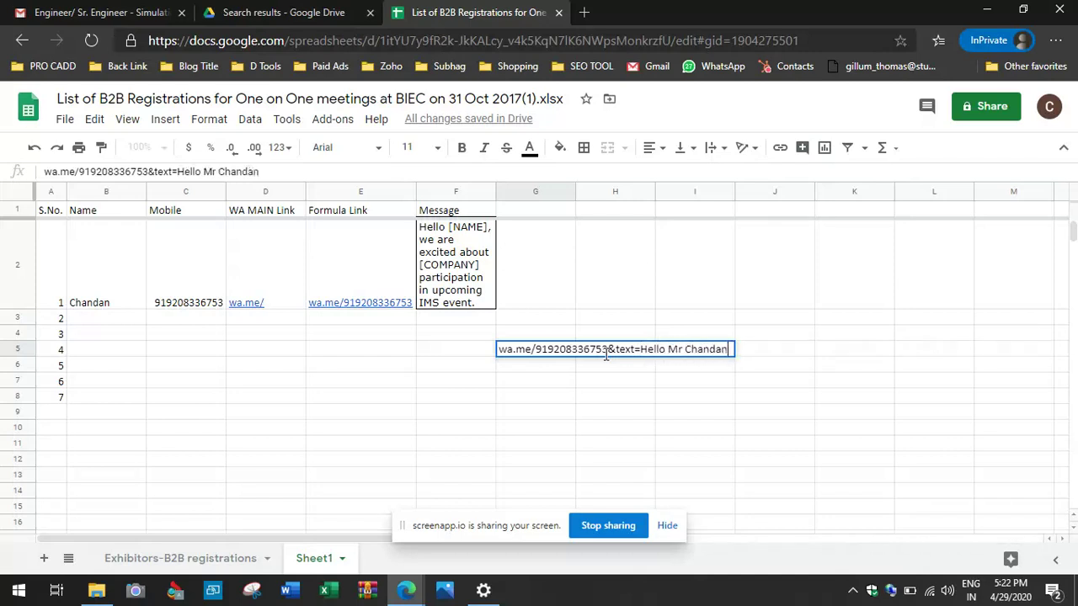
{"action": "key", "text": "Left"}
{"action": "key", "text": "Left"}
{"action": "key", "text": "Right"}
{"action": "key", "text": "Right"}
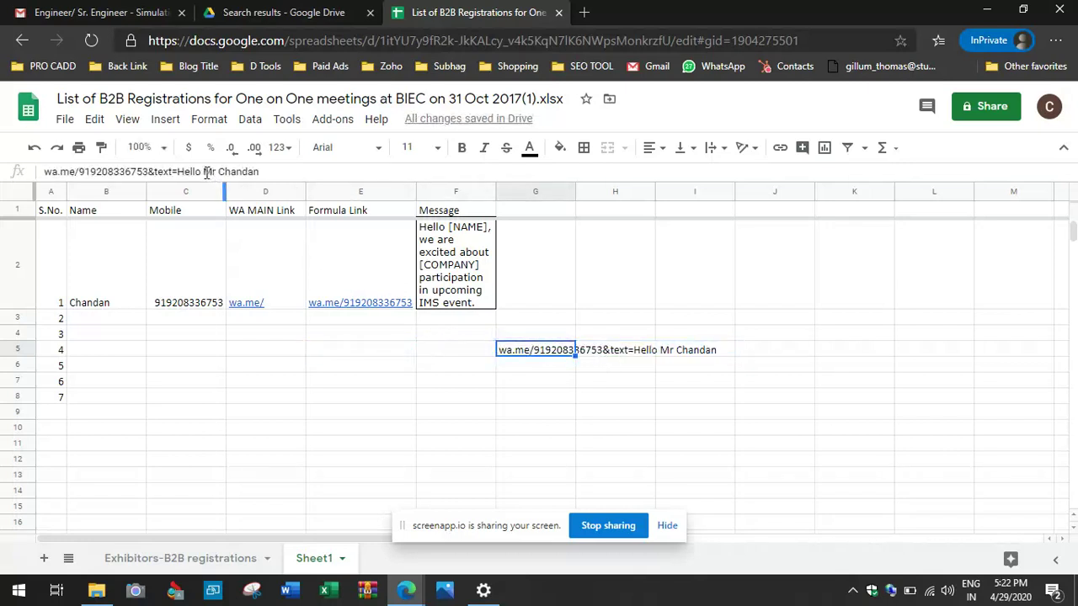
Step: Replace the greeting's spaces with %20 in G5 and copy the finished link
{"action": "left_click", "coordinate": [205, 172]}
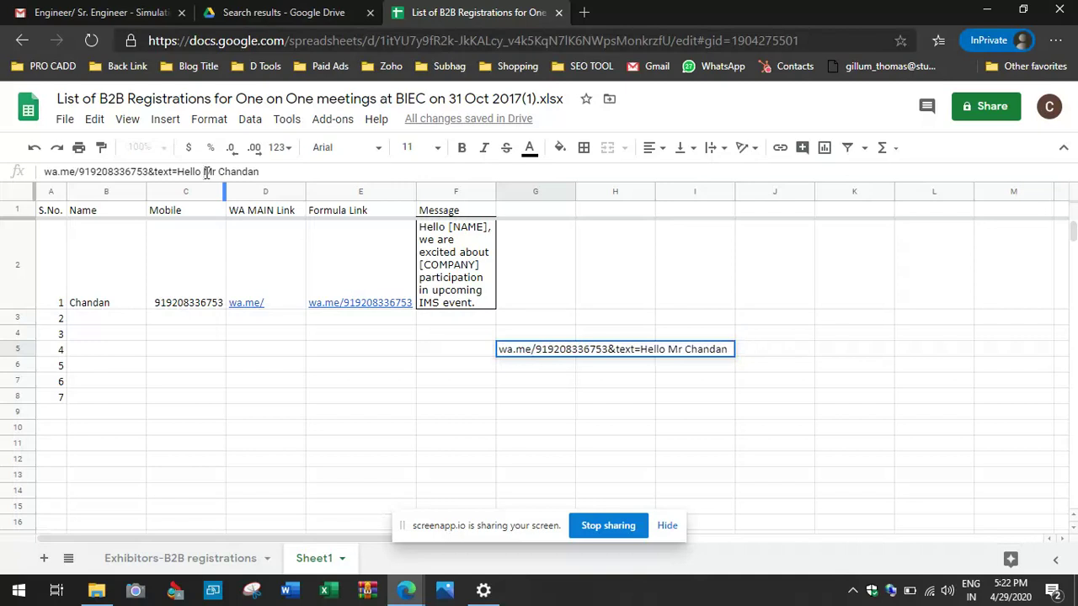
{"action": "key", "text": "shift+Left"}
{"action": "type", "text": "%20"}
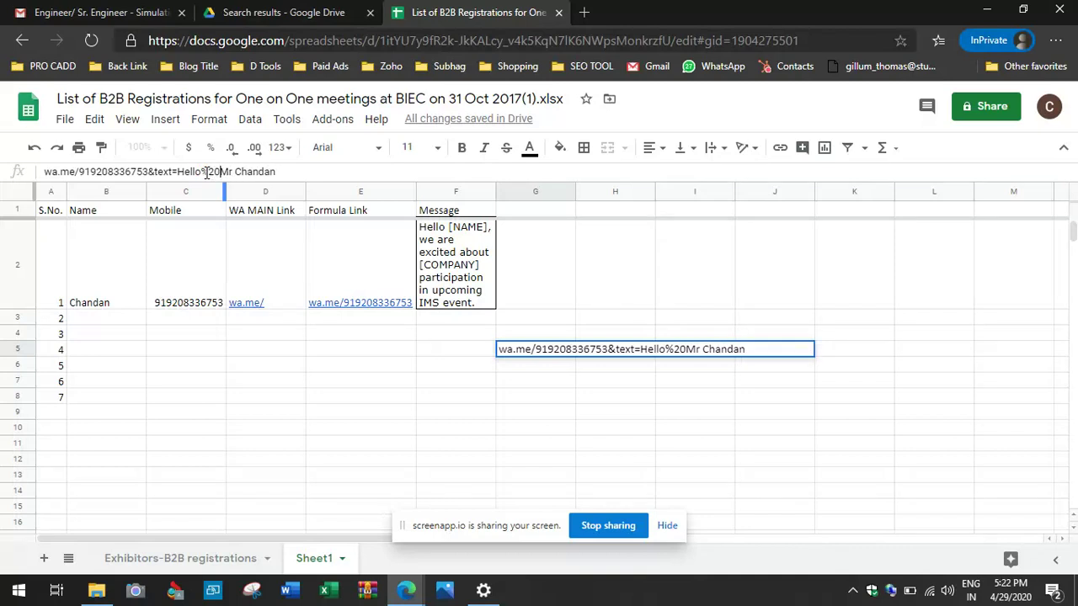
{"action": "key", "text": "Right"}
{"action": "key", "text": "Right"}
{"action": "key", "text": "Right"}
{"action": "key", "text": "BackSpace"}
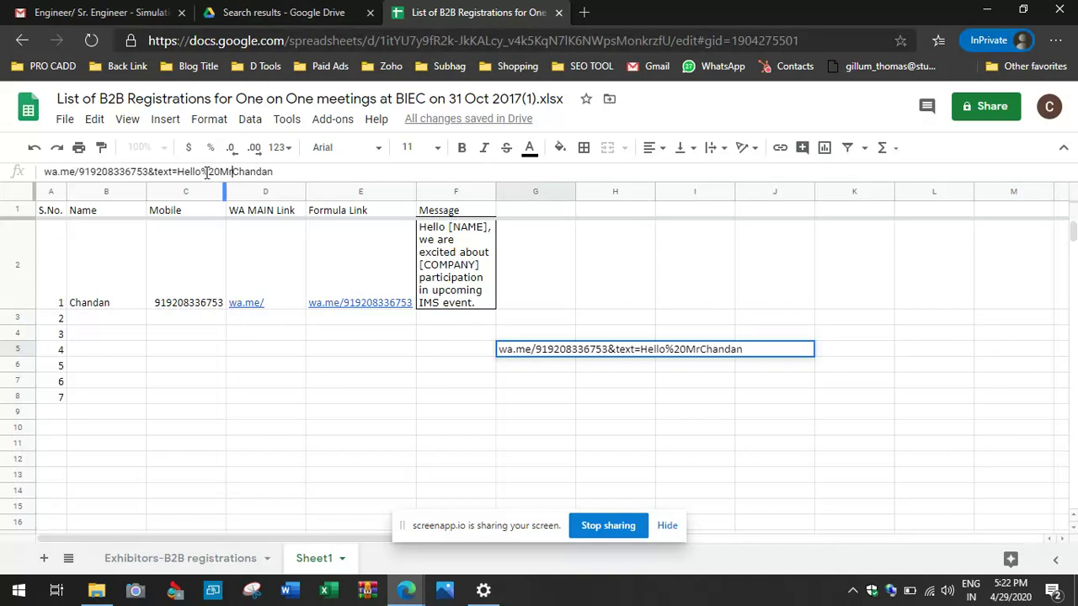
{"action": "type", "text": "%20"}
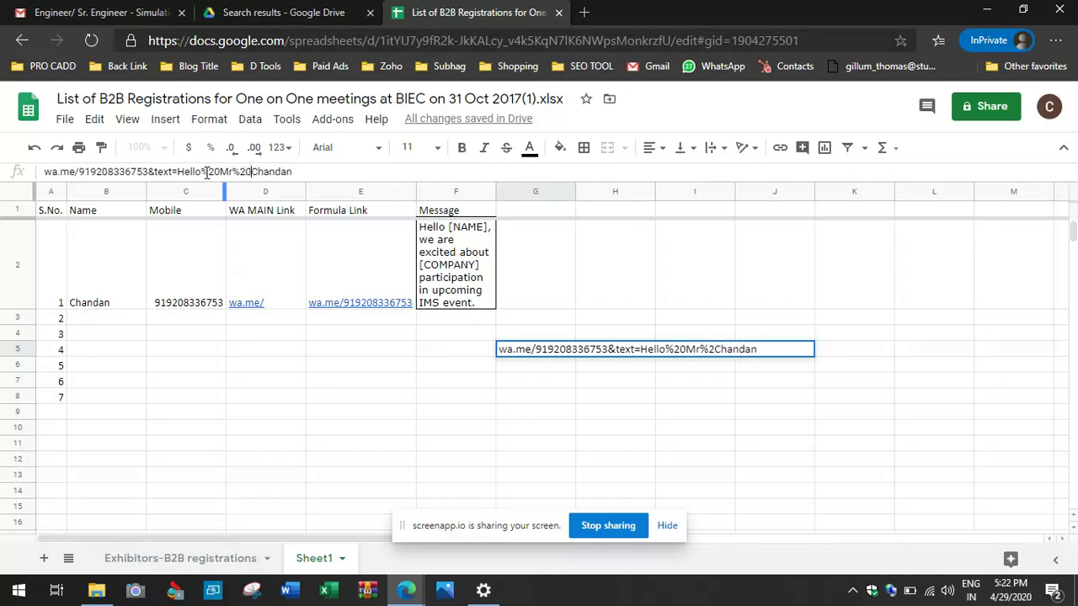
{"action": "key", "text": "Tab"}
{"action": "key", "text": "Left"}
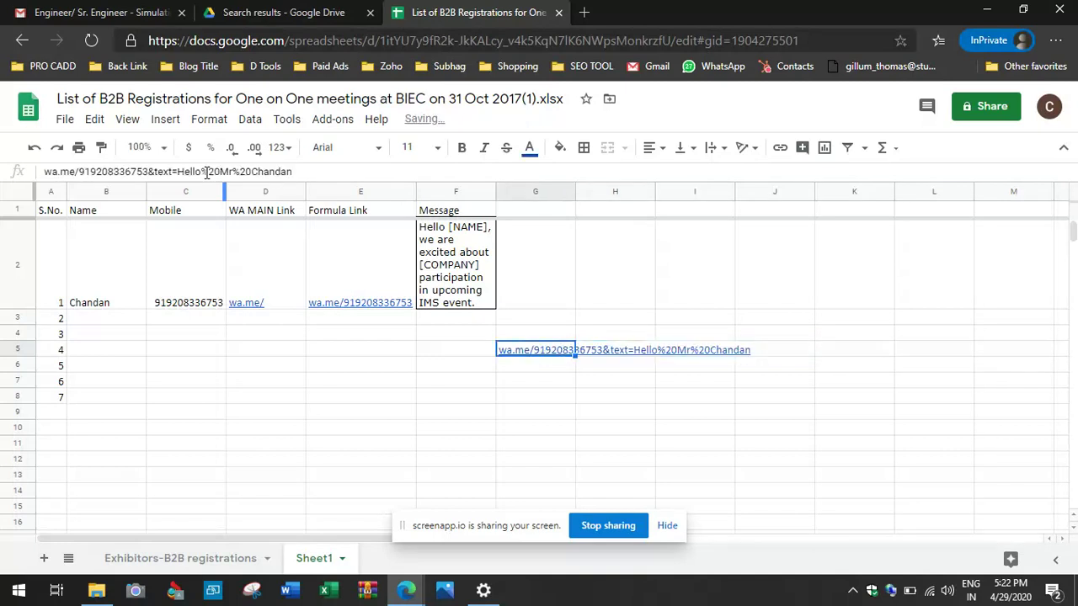
{"action": "key", "text": "ctrl+c"}
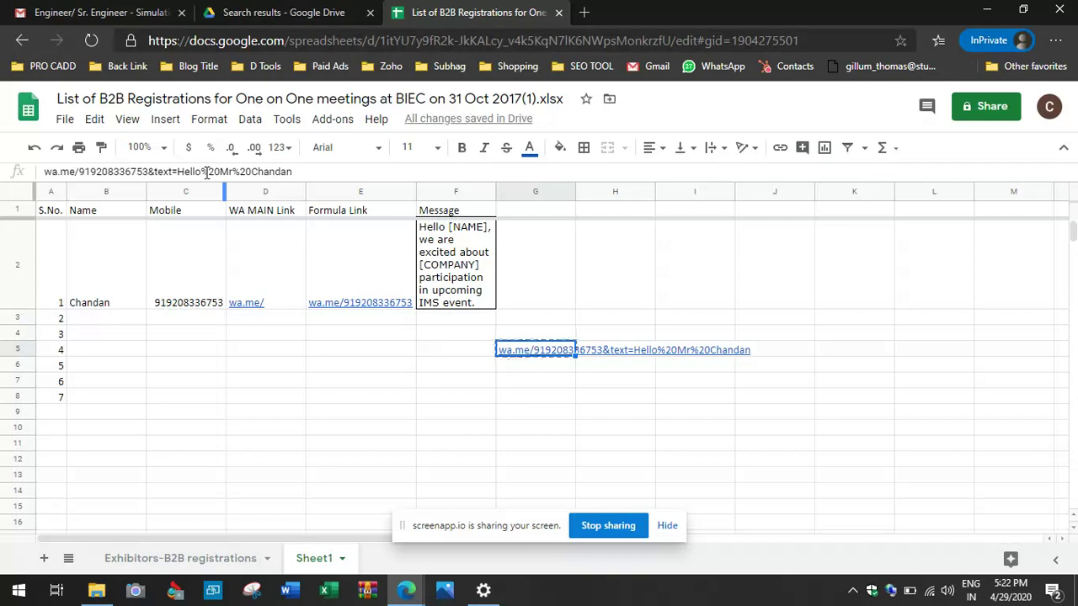
{"action": "left_click", "coordinate": [406, 590]}
Step: Paste the copied wa.me test link into an existing WhatsApp Web chat and send it
{"action": "left_click", "coordinate": [291, 541]}
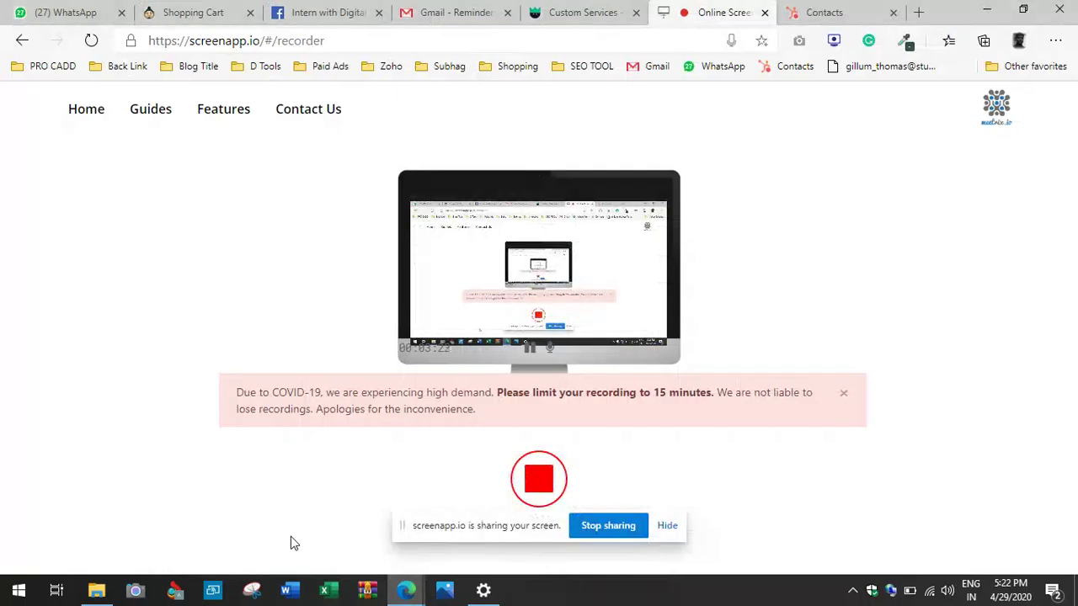
{"action": "left_click", "coordinate": [69, 14]}
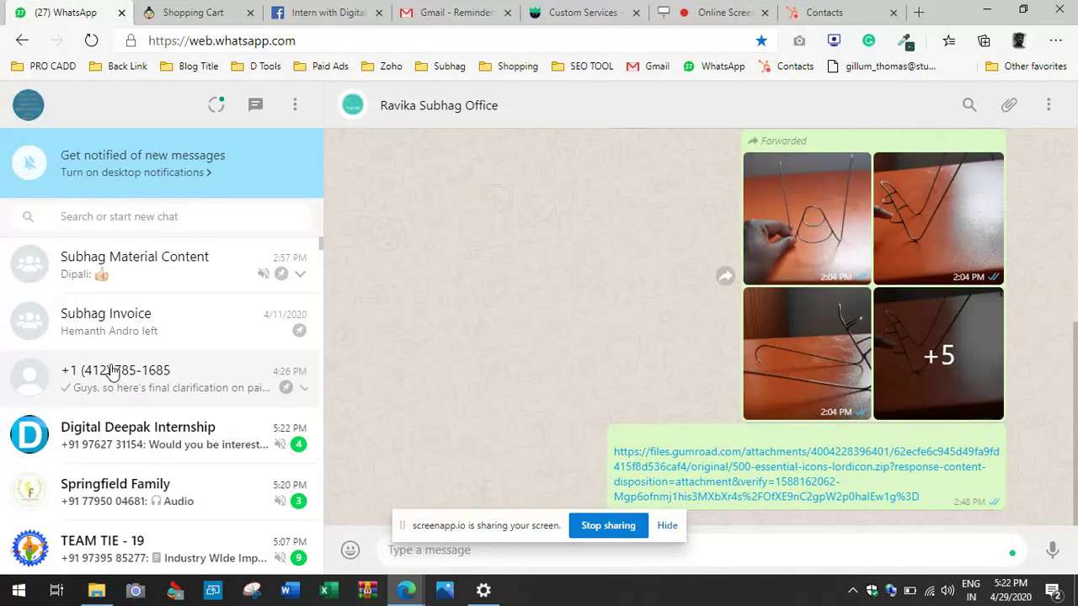
{"action": "left_click", "coordinate": [160, 378]}
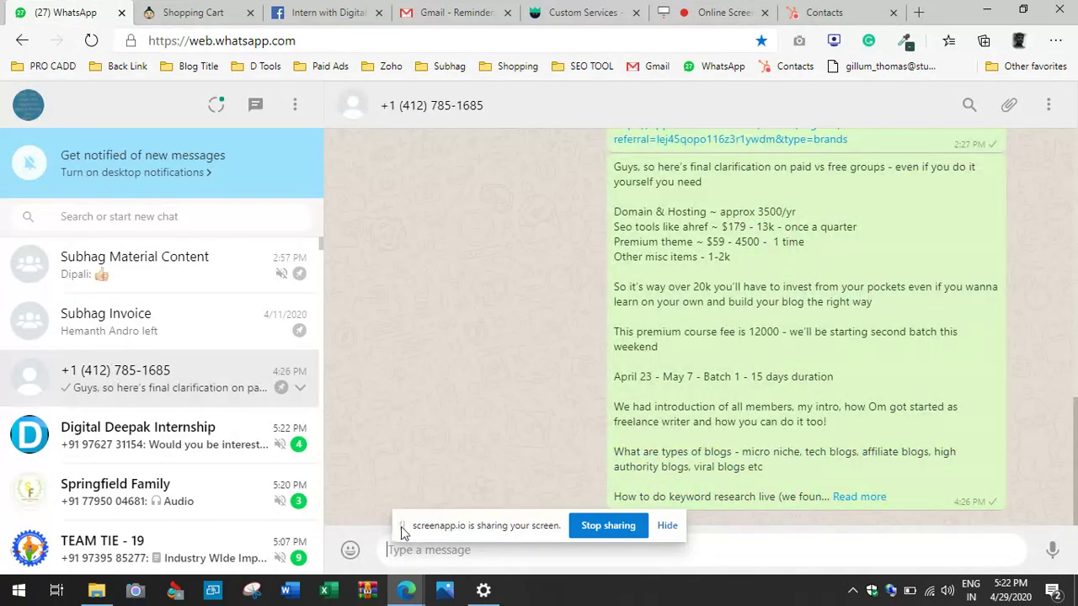
{"action": "left_click_drag", "start_coordinate": [403, 533], "coordinate": [900, 313]}
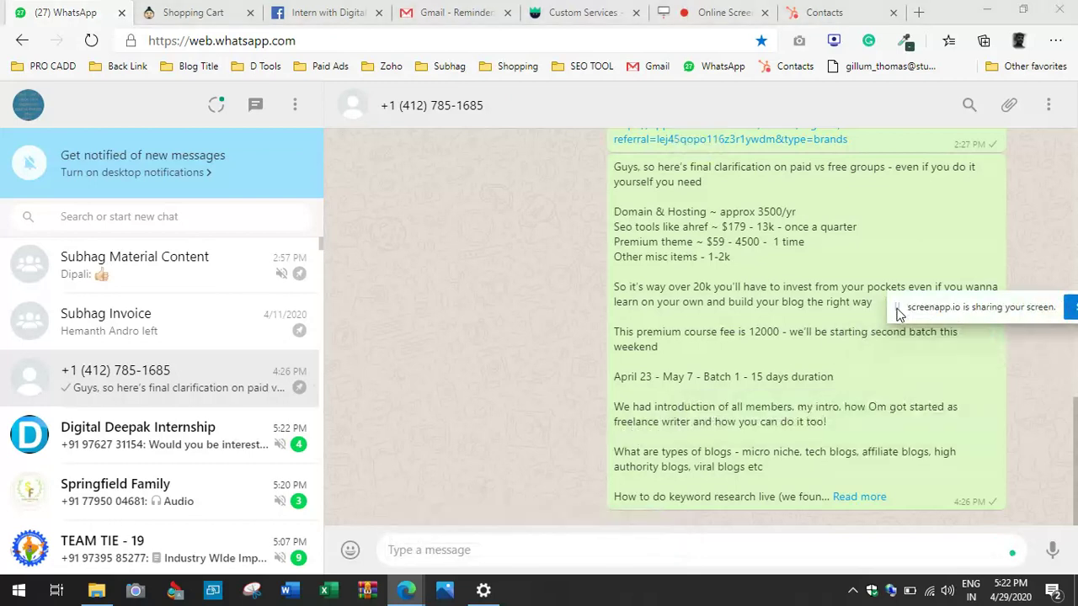
{"action": "left_click", "coordinate": [559, 555]}
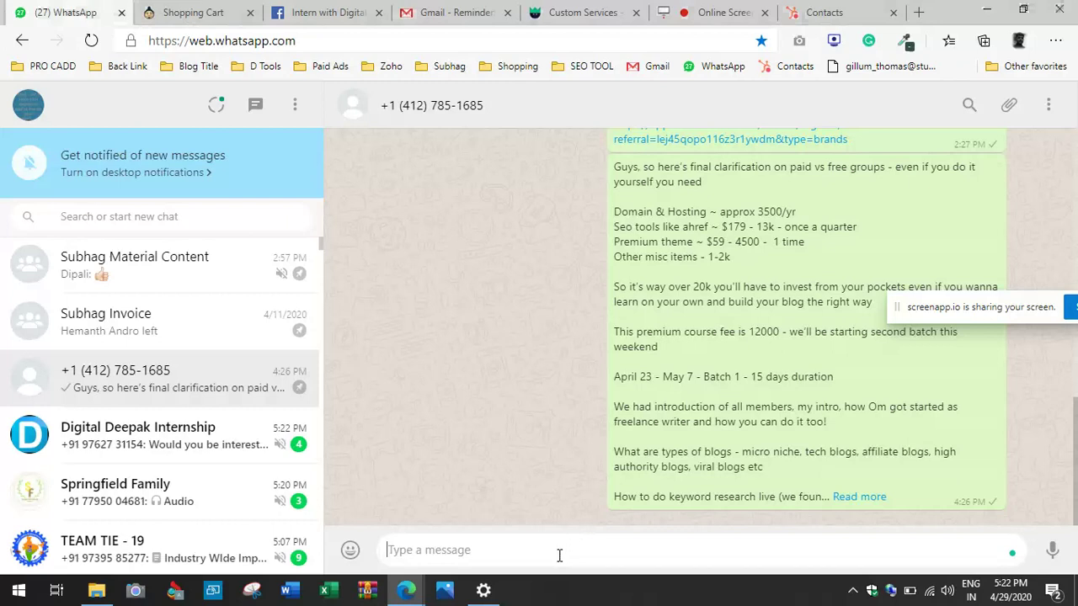
{"action": "key", "text": "ctrl+v"}
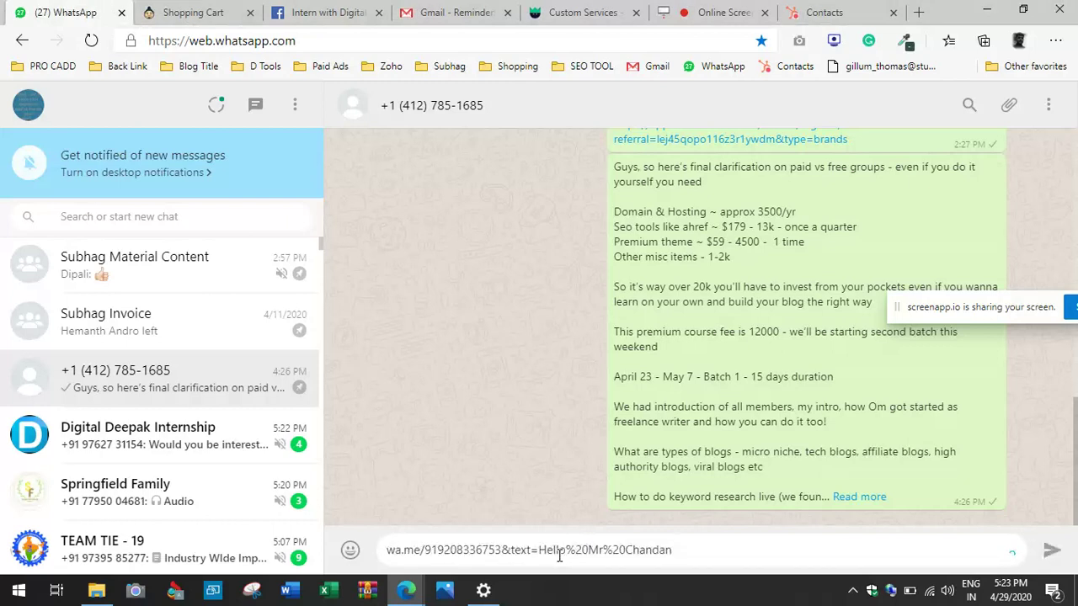
{"action": "key", "text": "Return"}
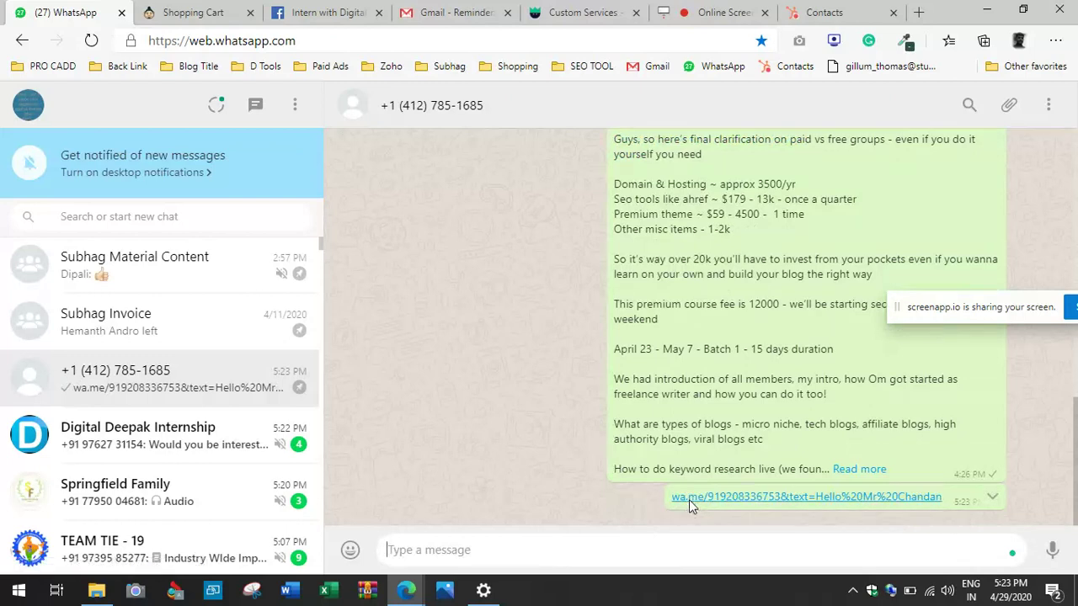
{"action": "left_click", "coordinate": [689, 501]}
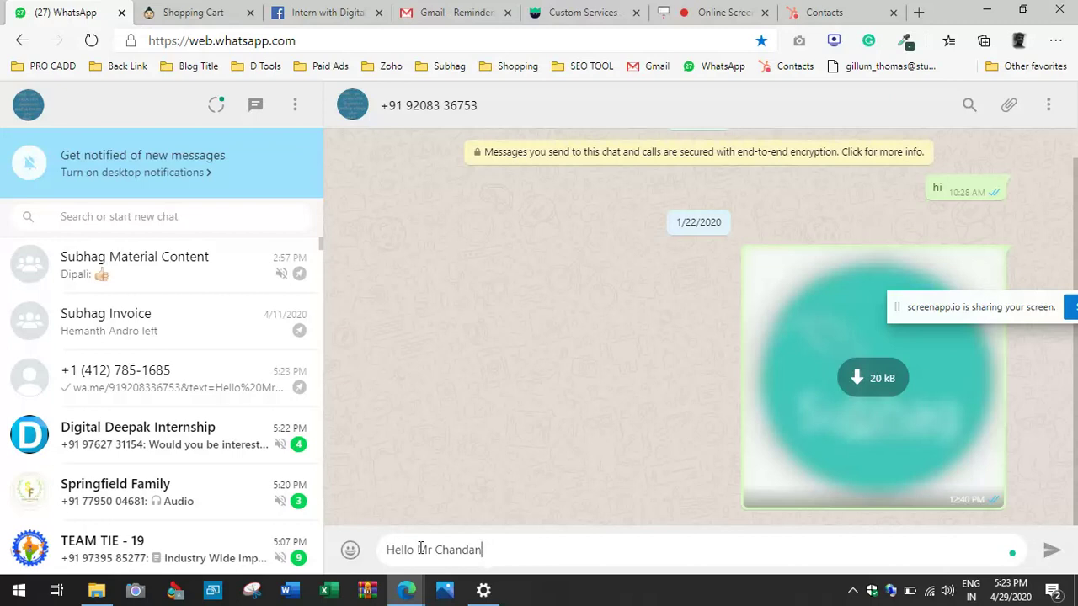
Step: Add a new line below the prefilled greeting in the contact's chat, then return to Sheets
{"action": "key", "text": "shift+Return"}
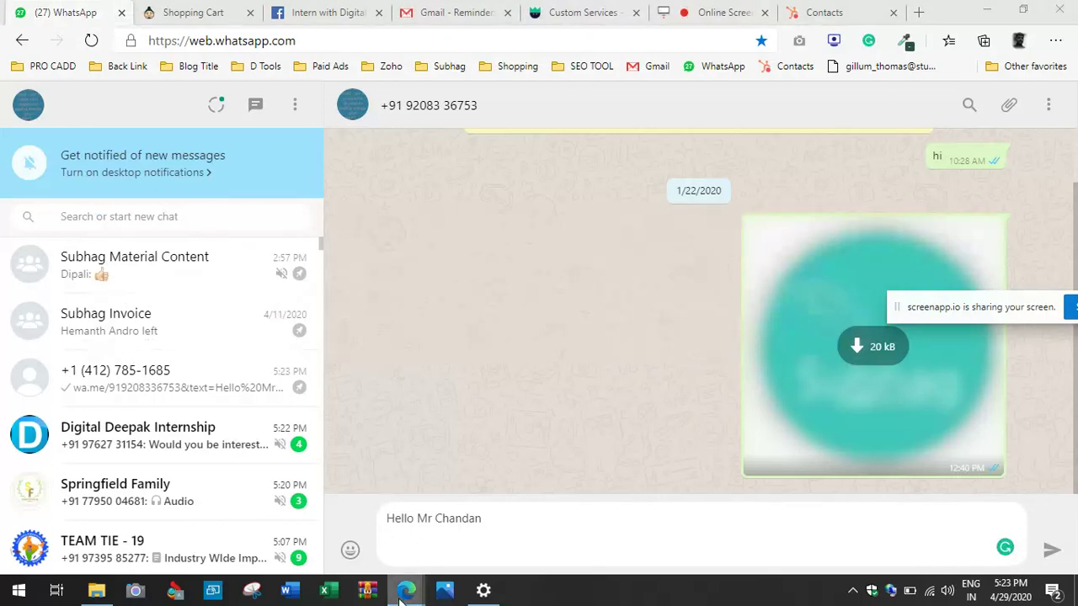
{"action": "mouse_move", "coordinate": [406, 590]}
{"action": "left_click", "coordinate": [424, 545]}
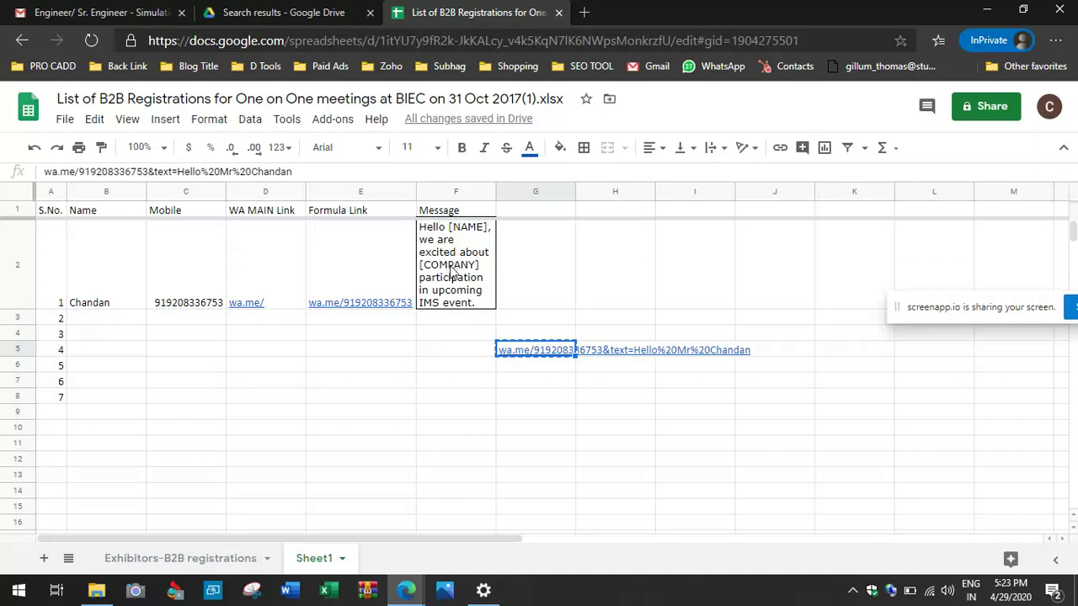
Step: Select the 'Hello [NAME], we are excited about [COMPANY]…' event message text in F2
{"action": "double_click", "coordinate": [450, 271]}
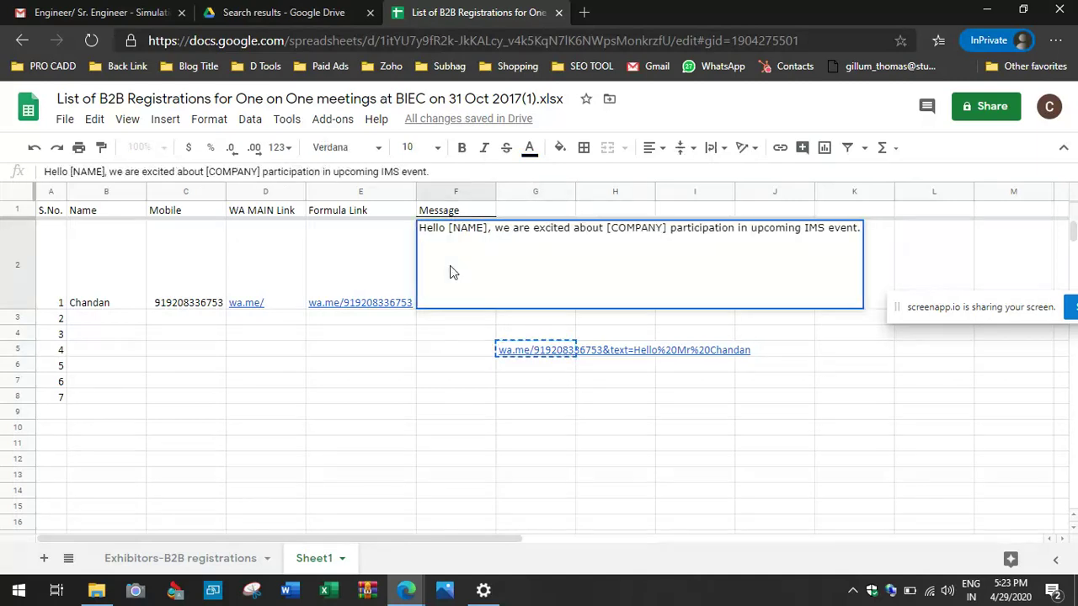
{"action": "key", "text": "ctrl+a"}
{"action": "key", "text": "ctrl+c"}
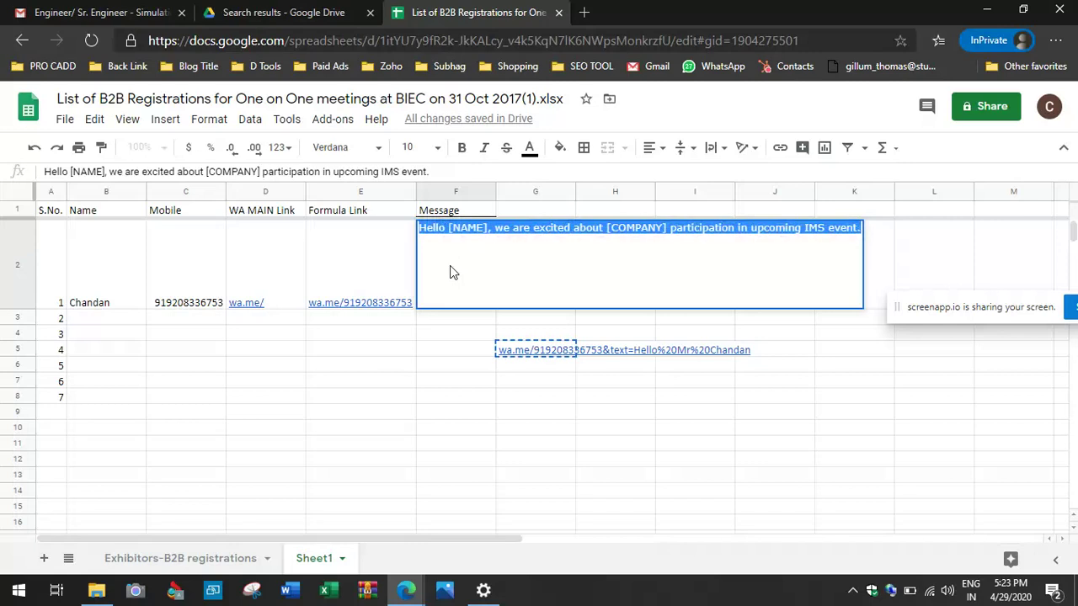
{"action": "left_click", "coordinate": [390, 592]}
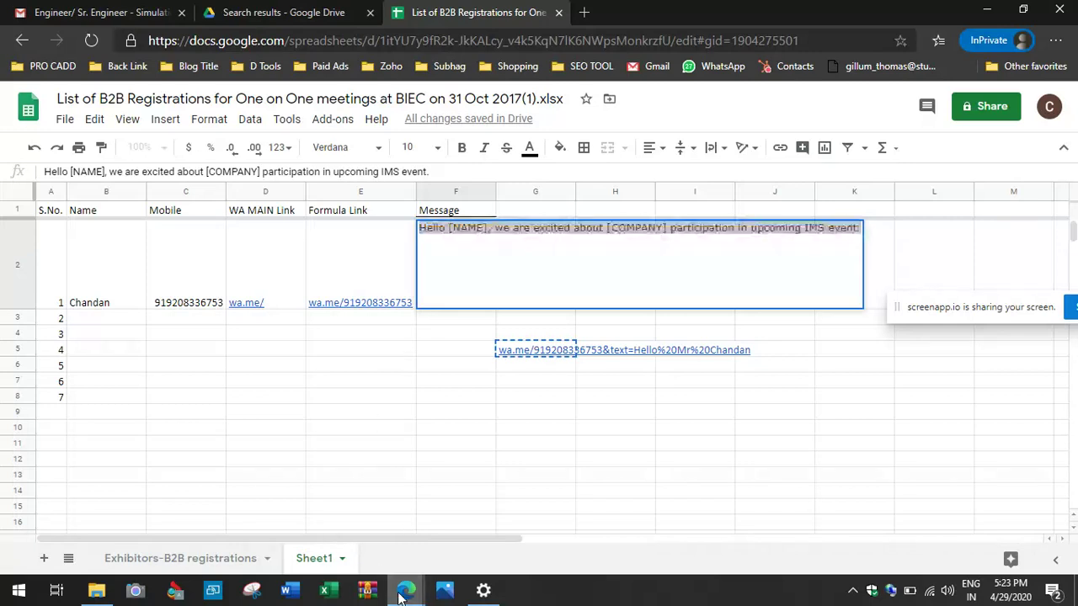
Step: Paste the IMS event message below the greeting in the contact's chat and send it
{"action": "left_click", "coordinate": [299, 541]}
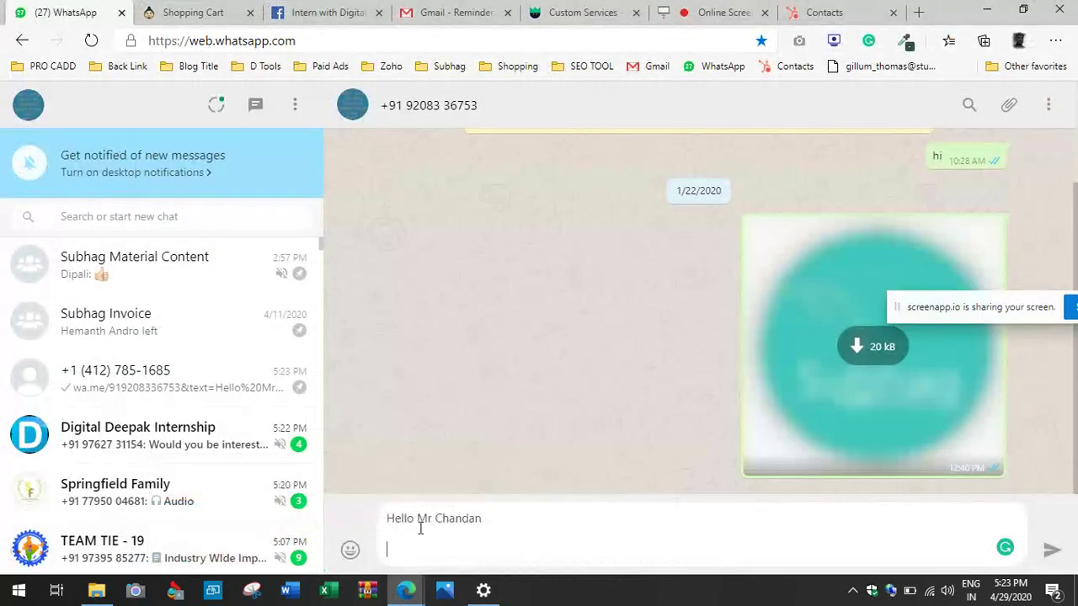
{"action": "key", "text": "ctrl+v"}
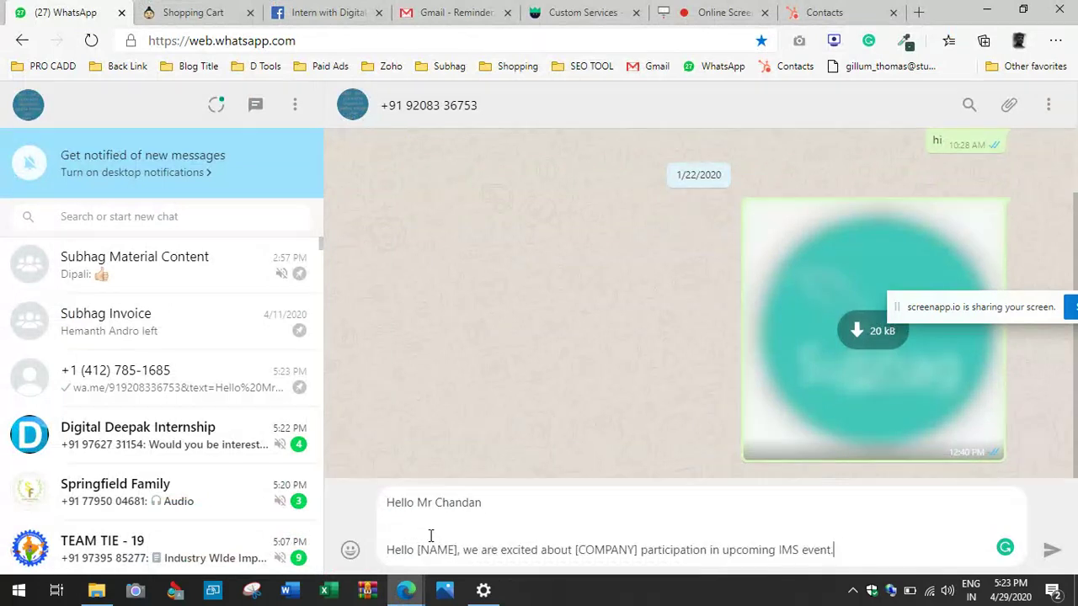
{"action": "key", "text": "Return"}
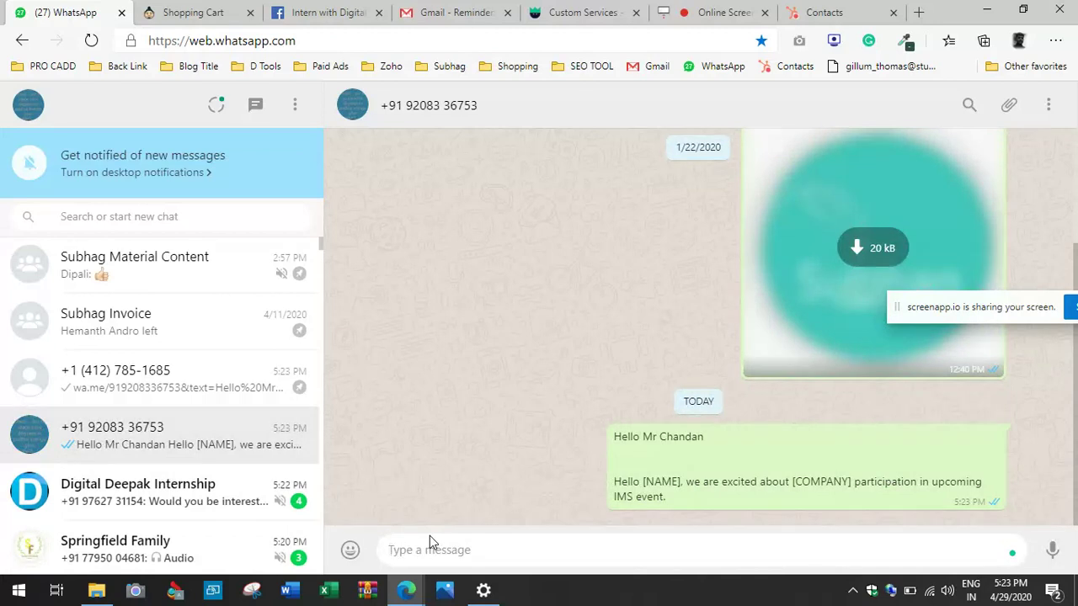
Step: Clear the wa.me test link from cell G5
{"action": "key", "text": "alt+Tab"}
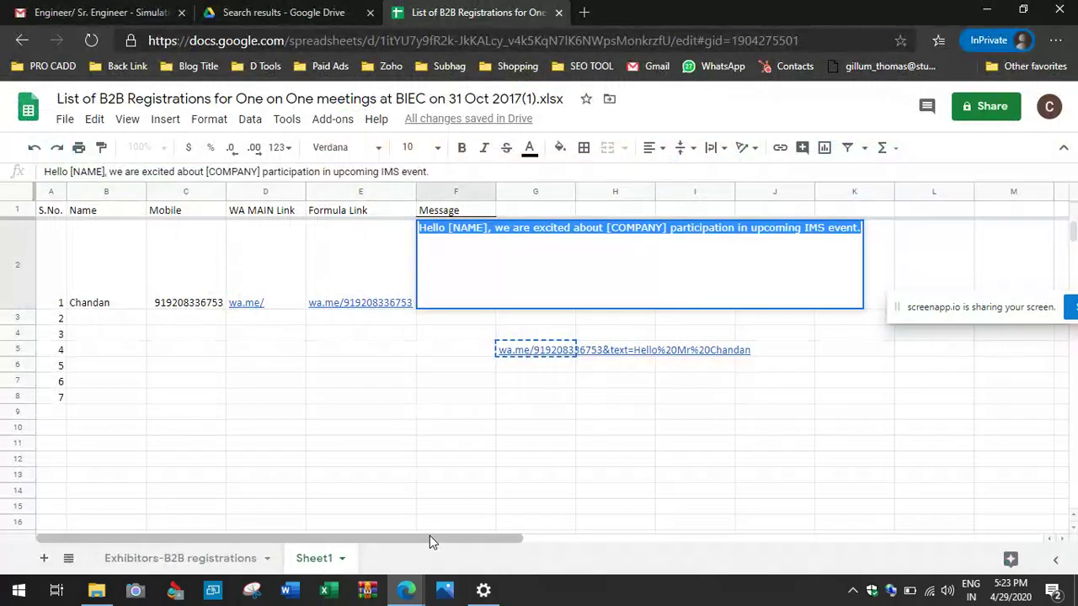
{"action": "key", "text": "Escape"}
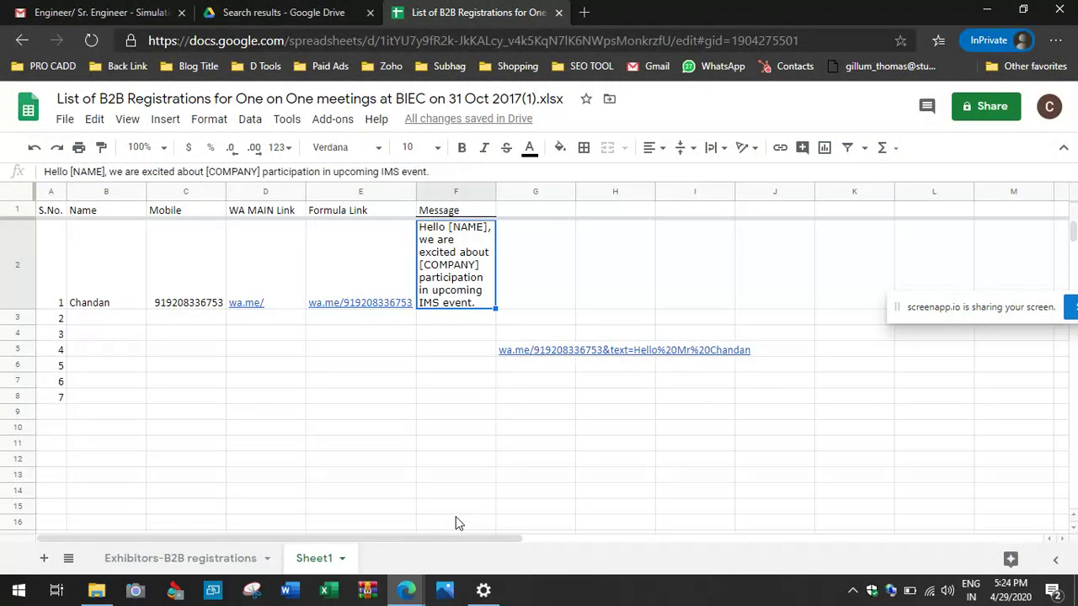
{"action": "mouse_move", "coordinate": [506, 356]}
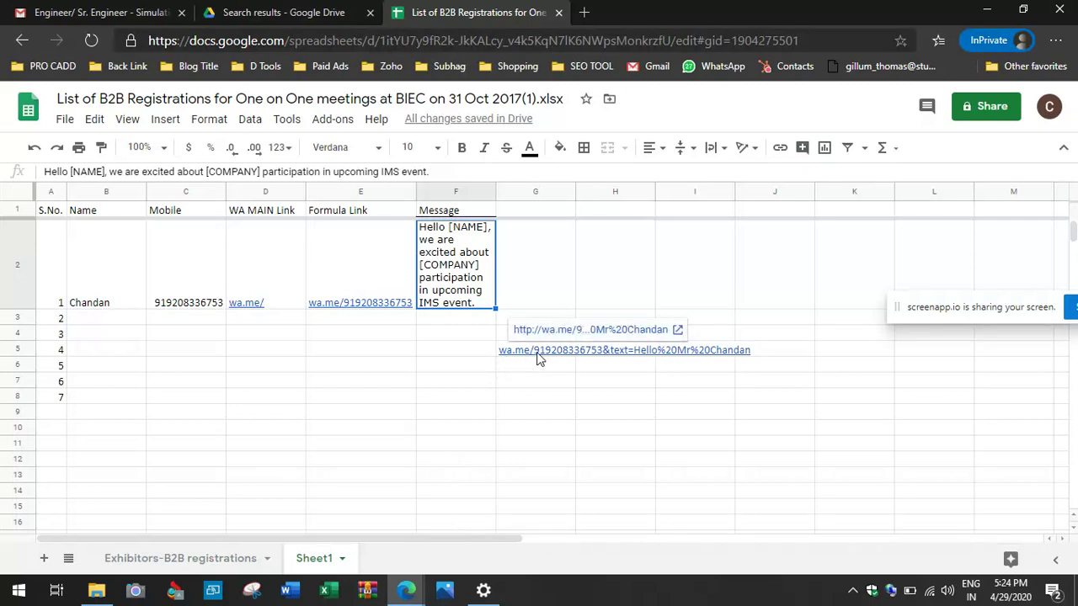
{"action": "left_click", "coordinate": [473, 359]}
{"action": "key", "text": "Right"}
{"action": "key", "text": "Delete"}
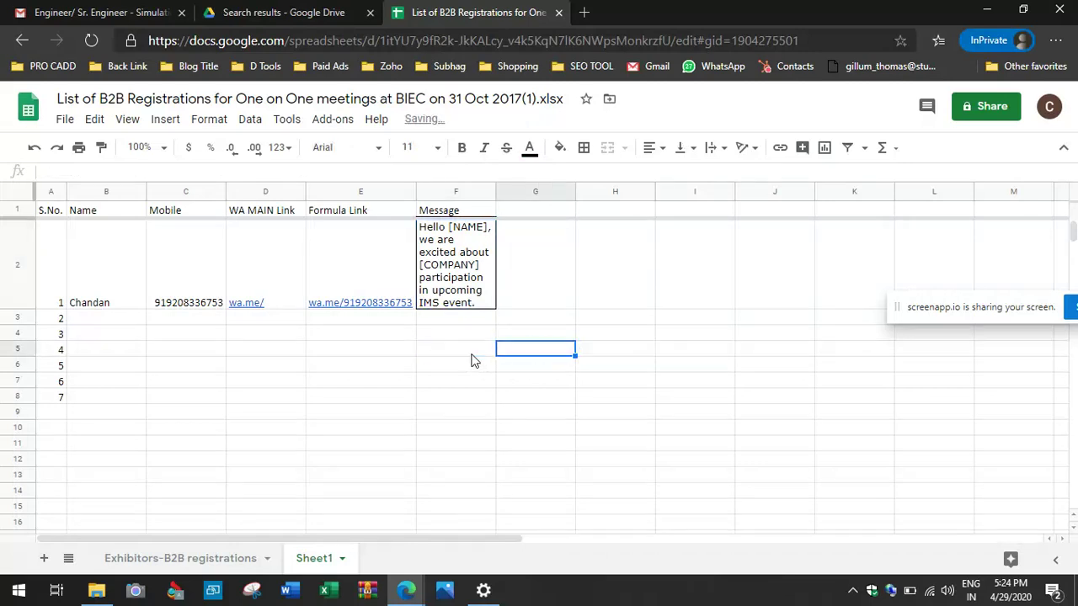
Step: Enter the second contact's name and 91-prefixed mobile number in row 3
{"action": "left_click", "coordinate": [93, 325]}
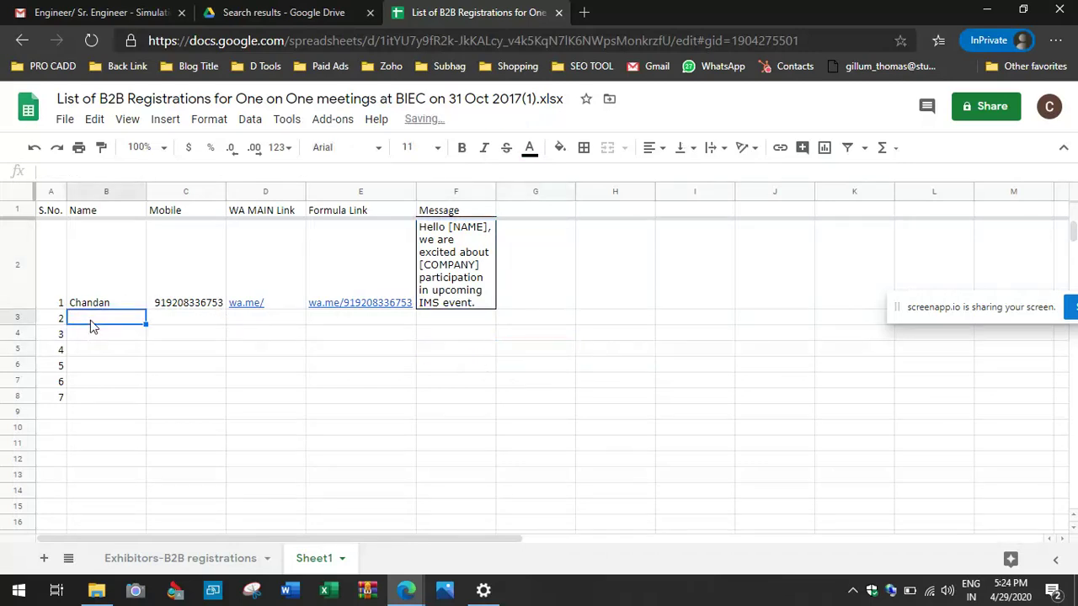
{"action": "type", "text": "Rahul"}
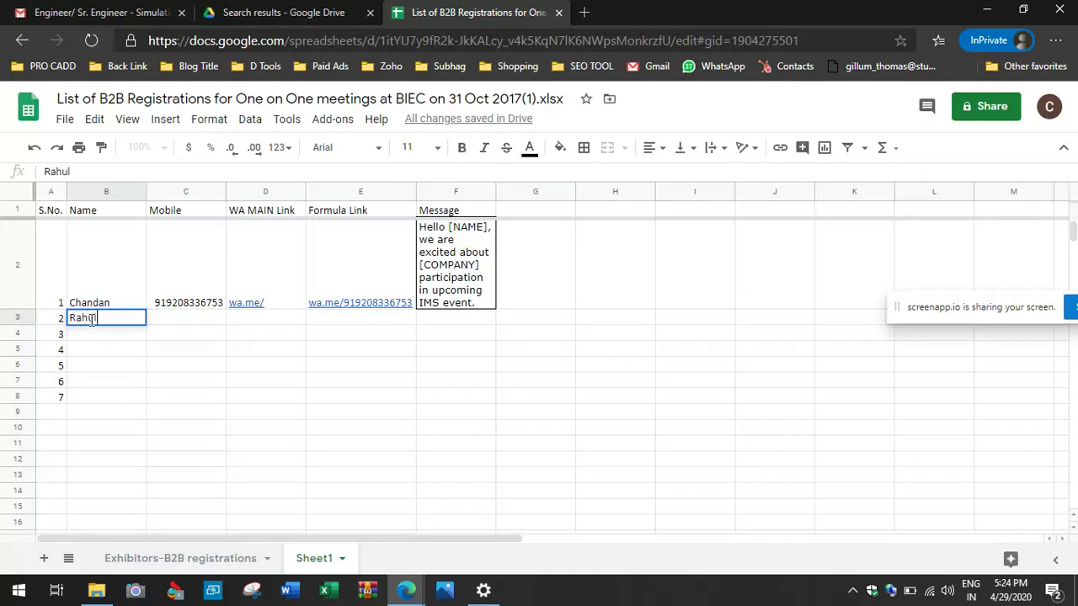
{"action": "key", "text": "Tab"}
{"action": "key", "text": "Tab"}
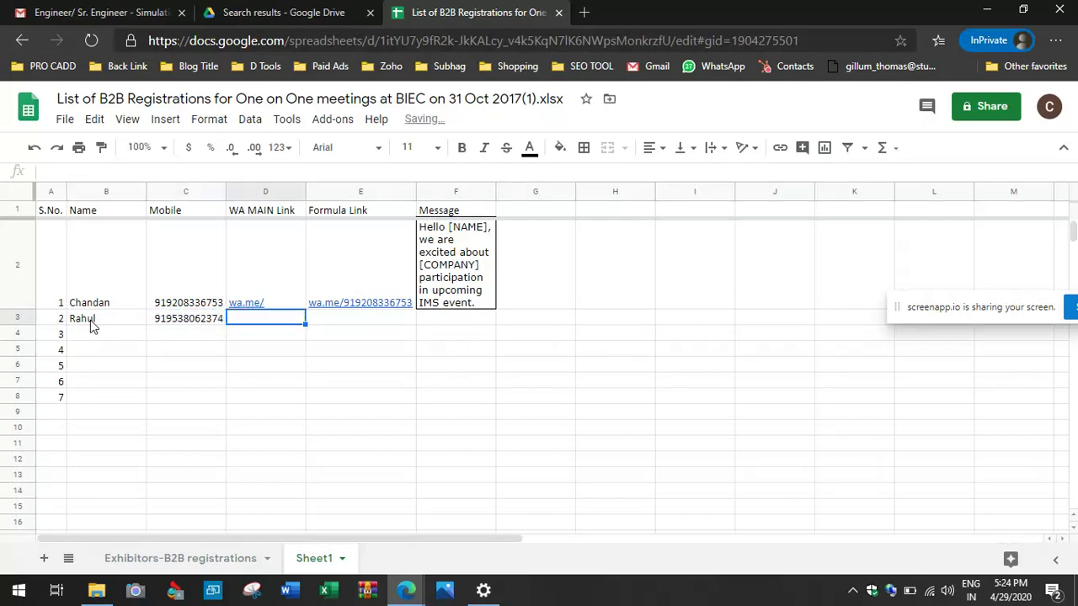
{"action": "key", "text": "Left"}
{"action": "key", "text": "Down"}
Step: Enter the third contact's name and mobile number in row 4, adding the 91 prefix
{"action": "key", "text": "Left"}
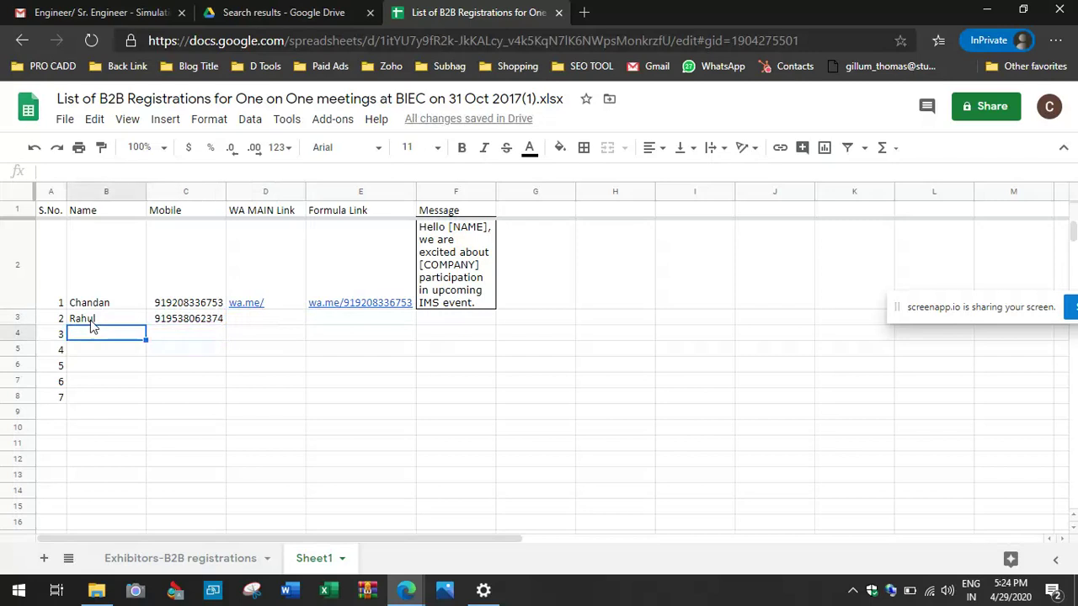
{"action": "type", "text": "Krishna"}
{"action": "key", "text": "Tab"}
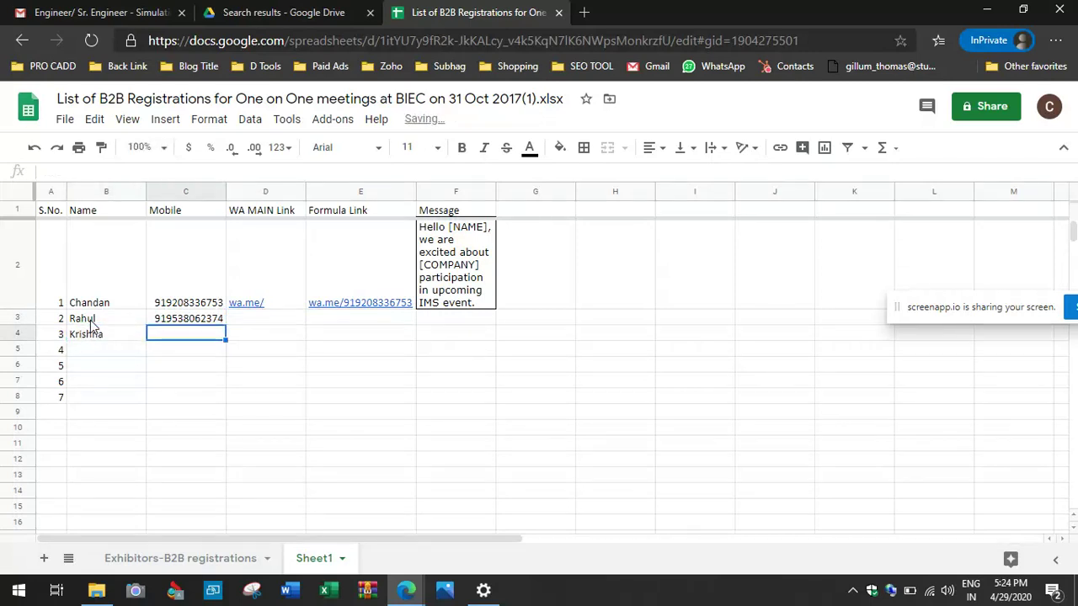
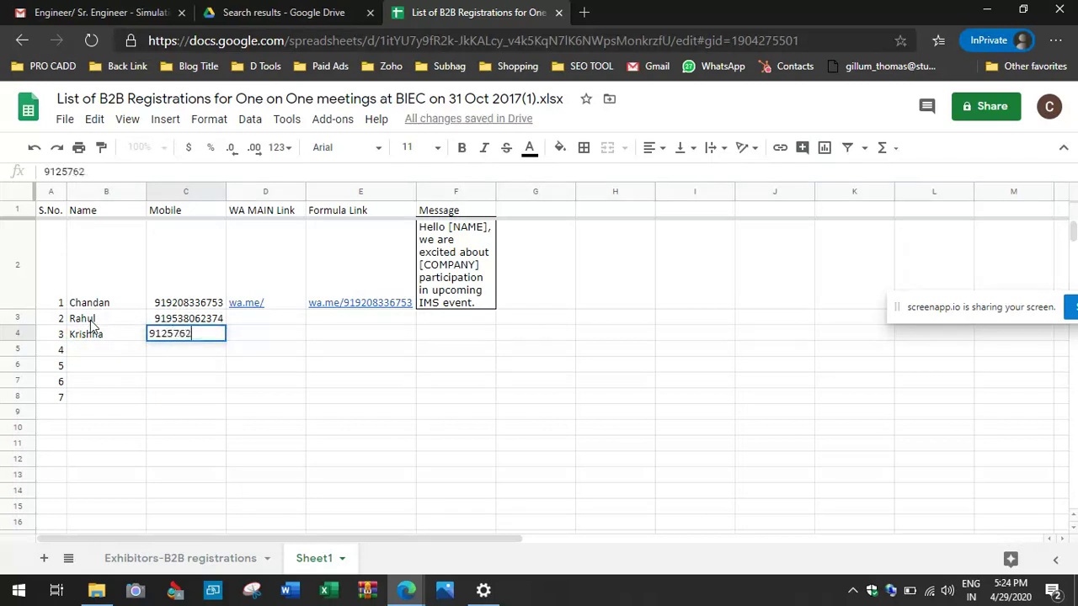
{"action": "key", "text": "Return"}
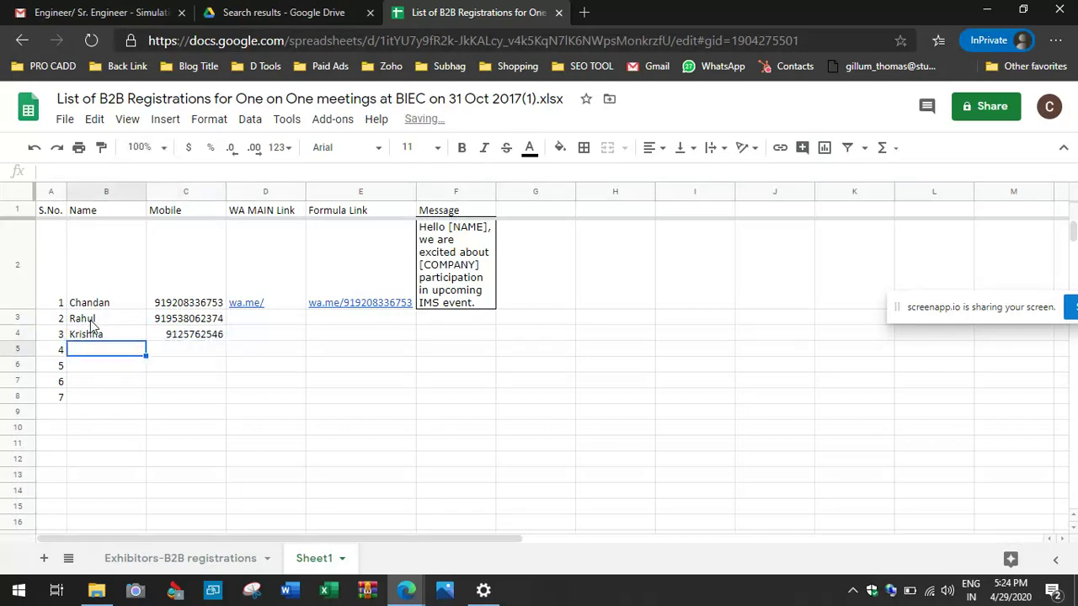
{"action": "key", "text": "Up"}
{"action": "key", "text": "Right"}
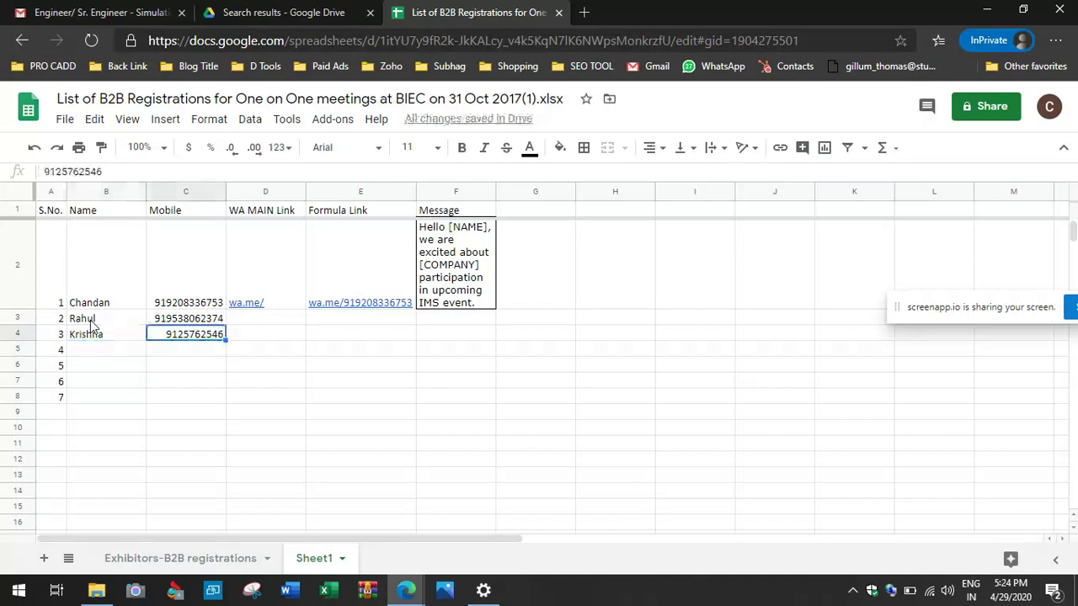
{"action": "left_click", "coordinate": [46, 171]}
{"action": "type", "text": "91"}
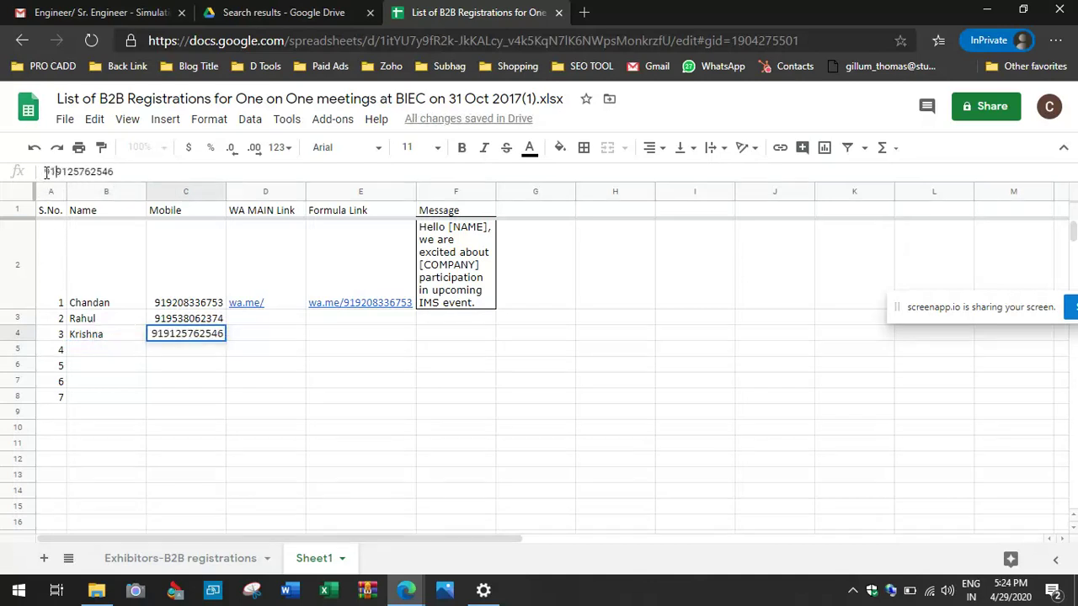
{"action": "key", "text": "Return"}
Step: Enter the fourth contact's name and 91-prefixed mobile number in row 5
{"action": "key", "text": "Left"}
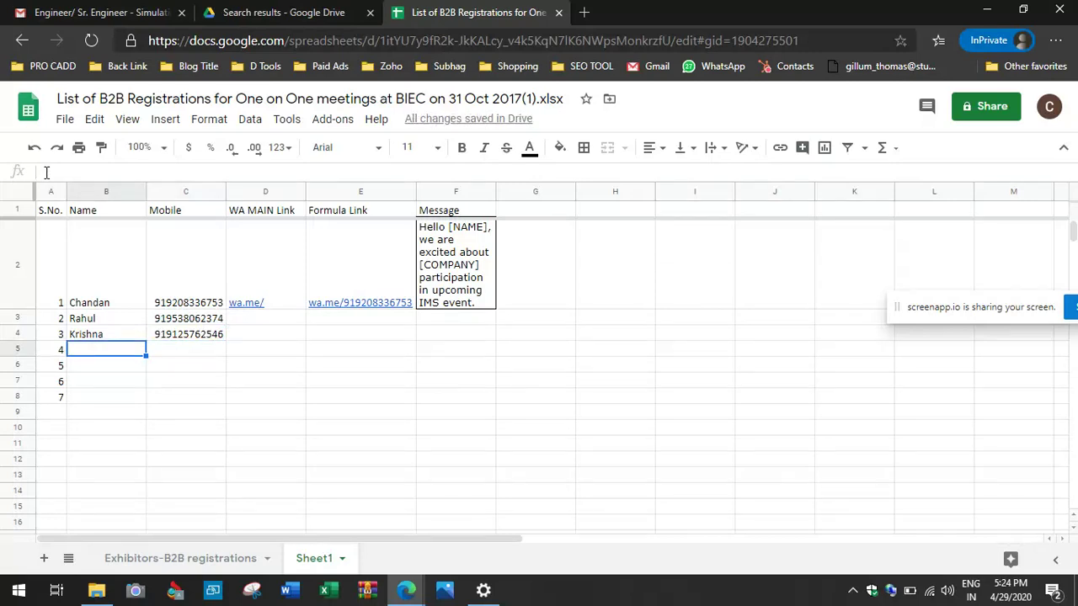
{"action": "type", "text": "Deepak"}
{"action": "key", "text": "Tab"}
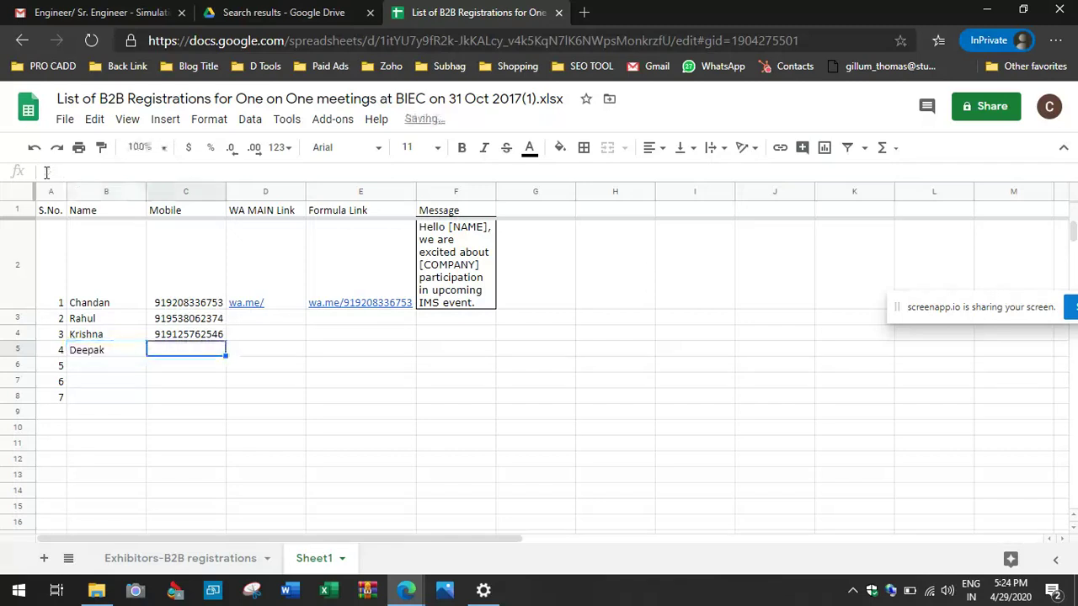
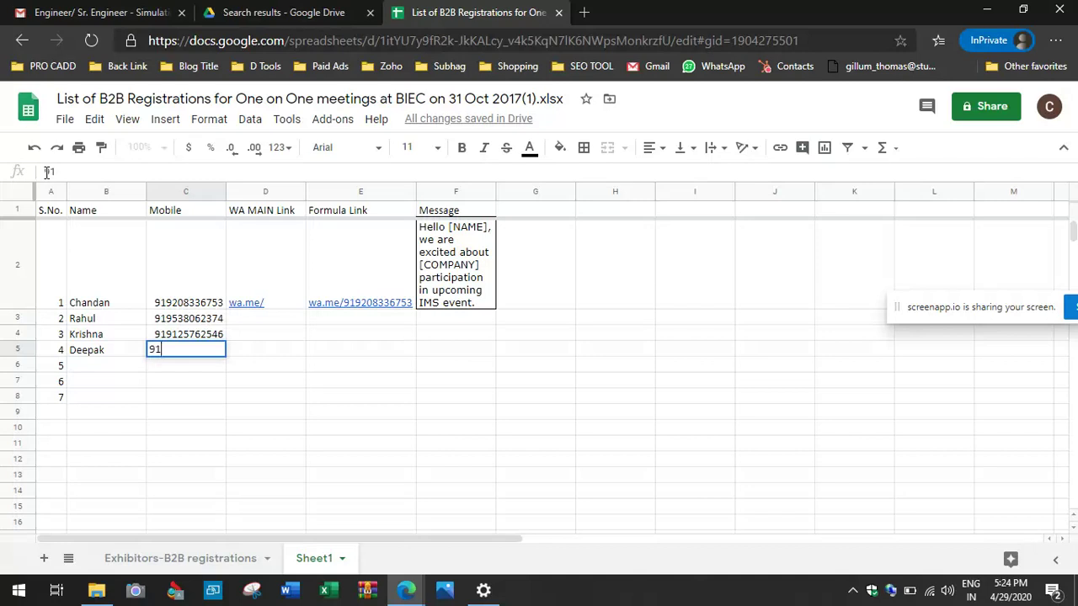
{"action": "key", "text": "Tab"}
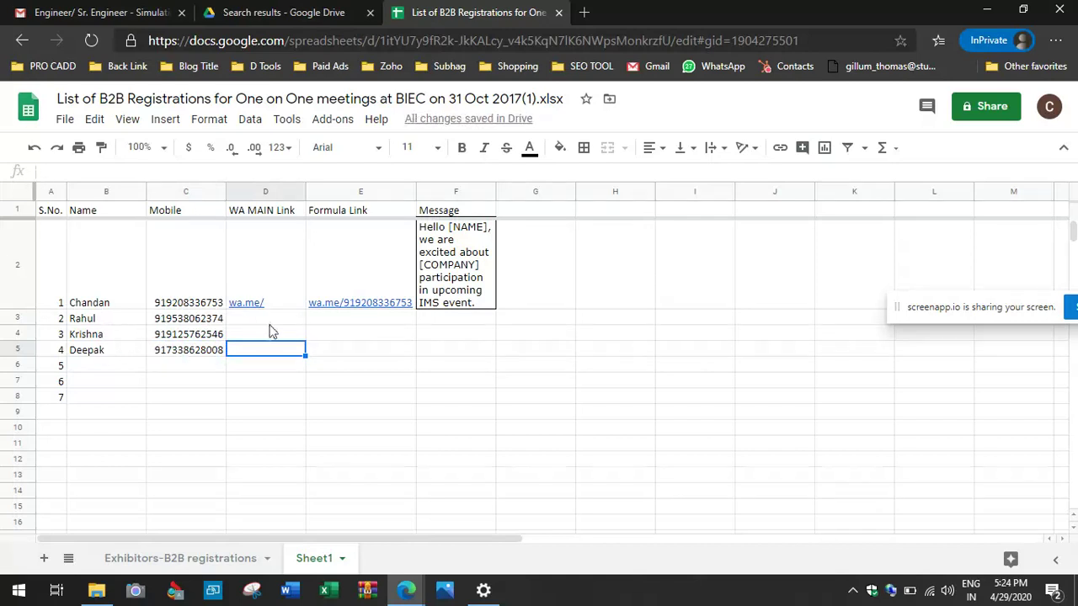
{"action": "mouse_move", "coordinate": [329, 303]}
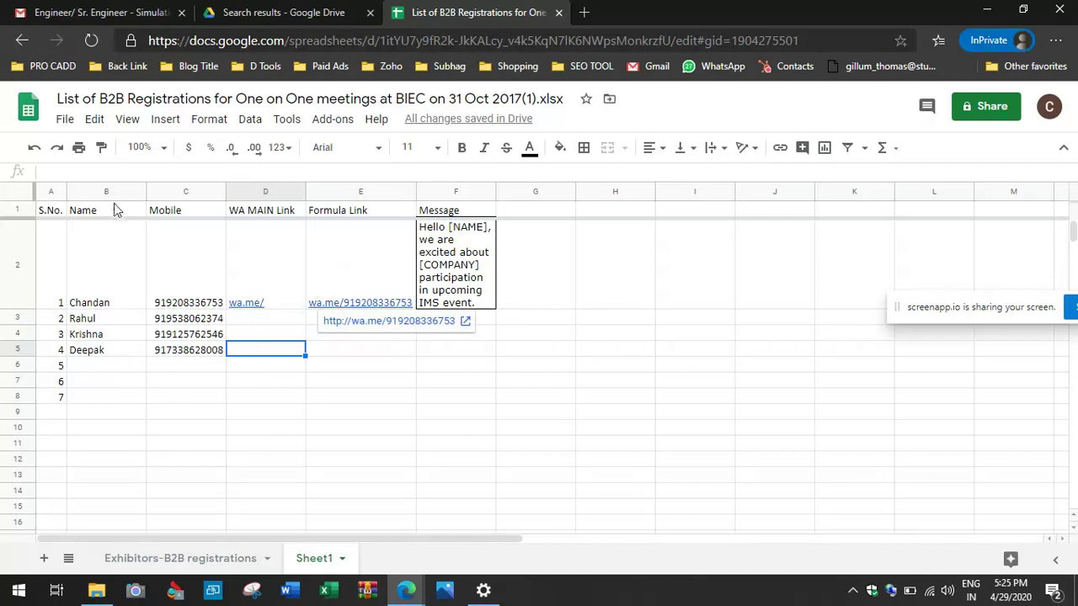
{"action": "left_click", "coordinate": [539, 297]}
{"action": "type", "text": "&text"}
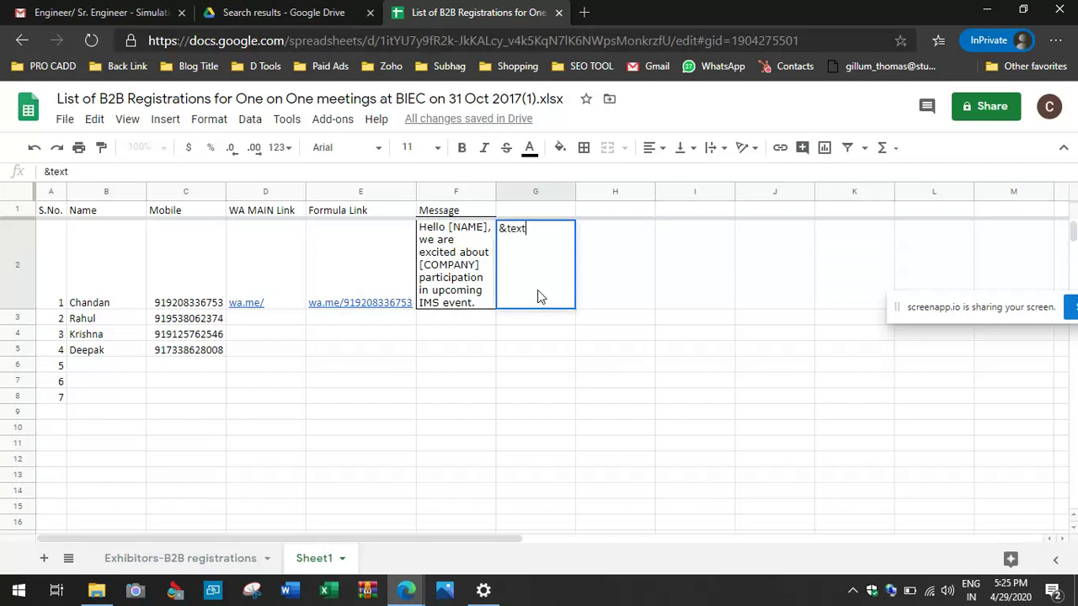
{"action": "key", "text": "Escape"}
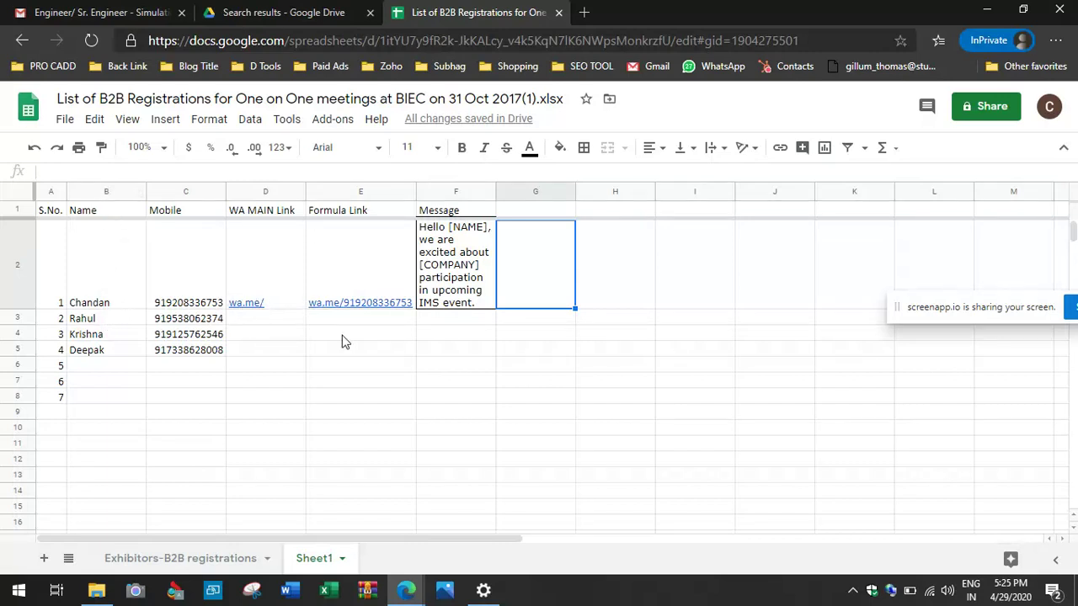
{"action": "left_click", "coordinate": [445, 368]}
{"action": "key", "text": "Up"}
{"action": "key", "text": "Up"}
{"action": "key", "text": "Up"}
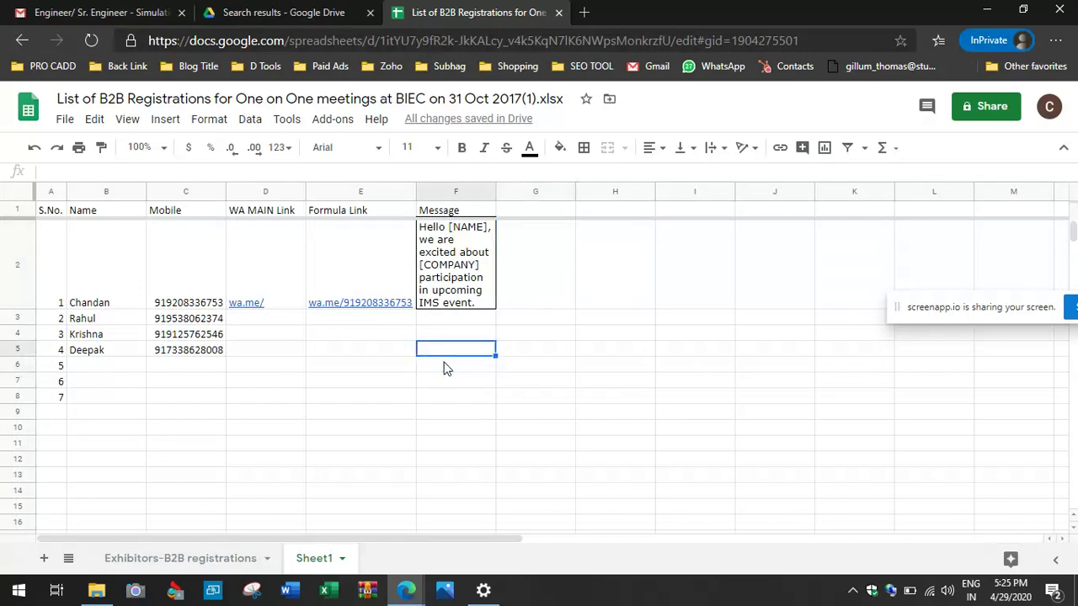
{"action": "key", "text": "Left"}
{"action": "key", "text": "Up"}
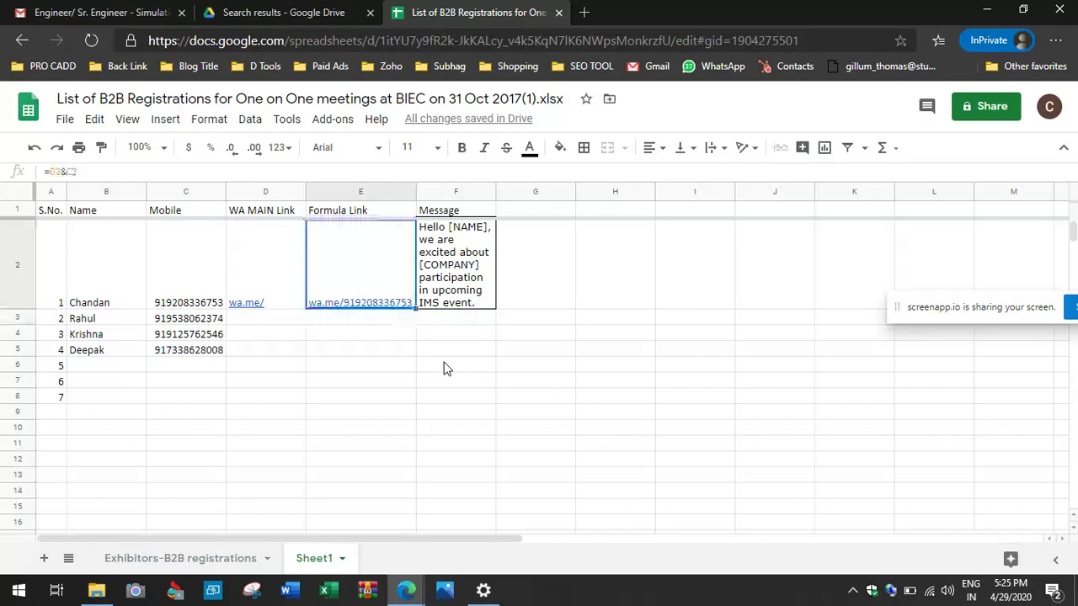
{"action": "key", "text": "Left"}
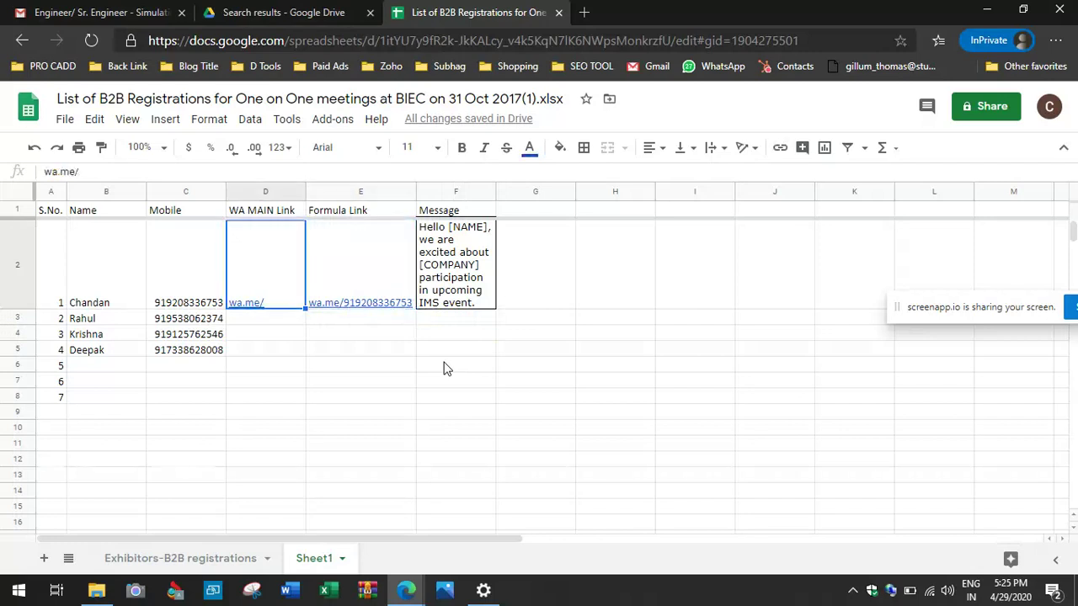
{"action": "key", "text": "Left"}
{"action": "key", "text": "Left"}
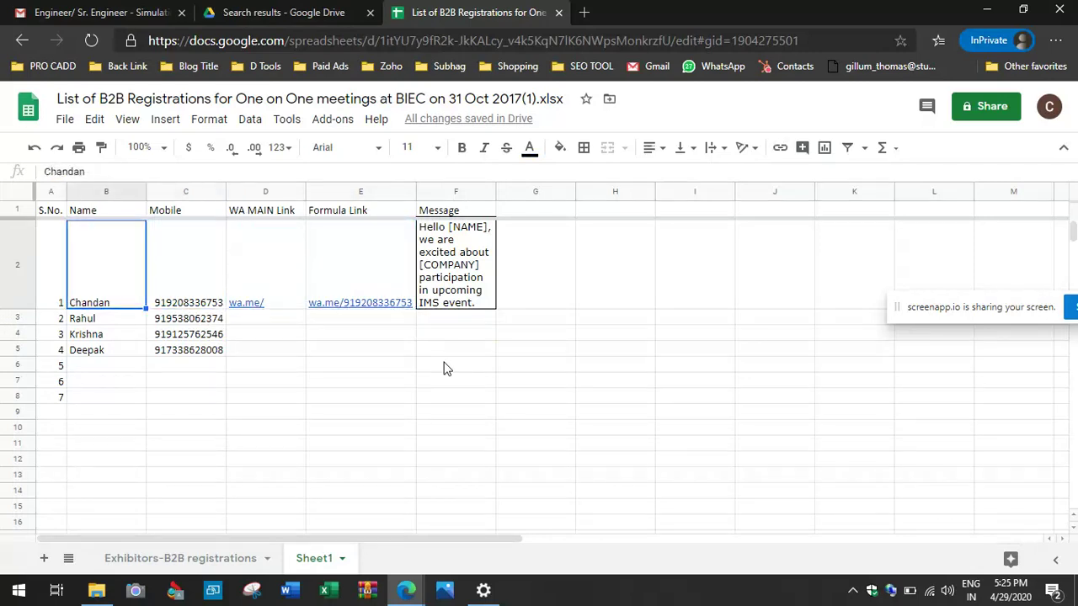
{"action": "key", "text": "Right"}
{"action": "key", "text": "Right"}
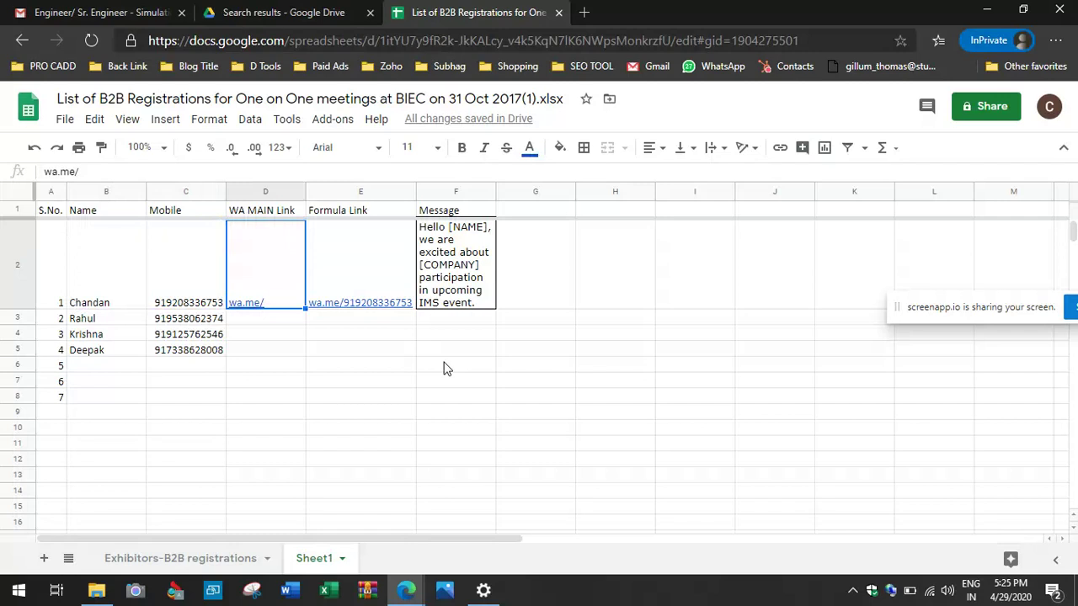
Step: Insert an empty column F to the left of the Message column
{"action": "left_click", "coordinate": [444, 195]}
{"action": "right_click", "coordinate": [444, 196]}
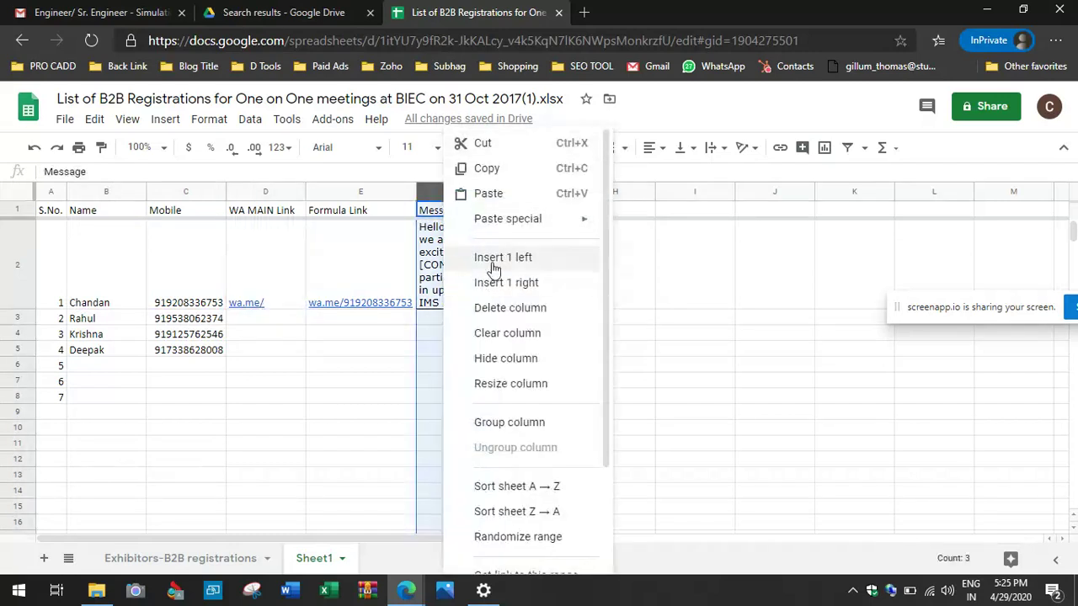
{"action": "left_click", "coordinate": [494, 267]}
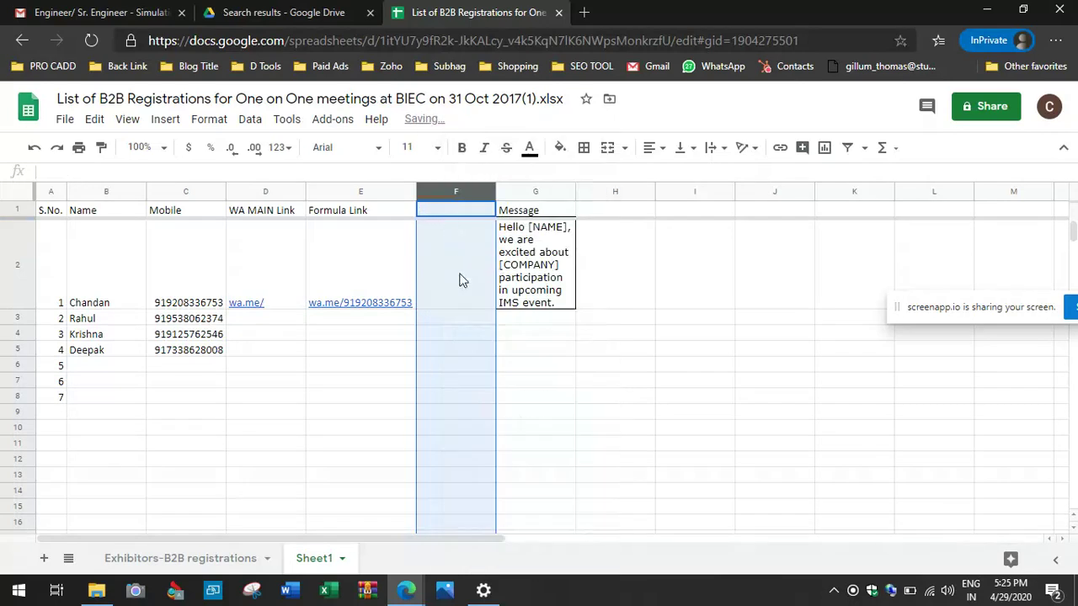
Step: Enter &text= in F2, then move it up into the new column's F1 header
{"action": "left_click", "coordinate": [459, 280]}
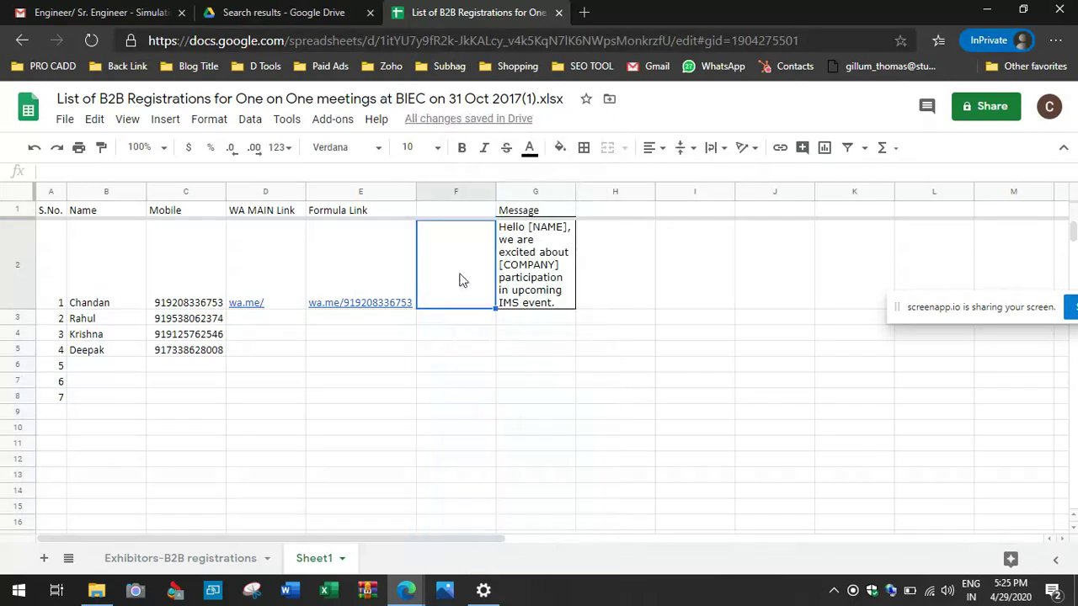
{"action": "type", "text": "&tex"}
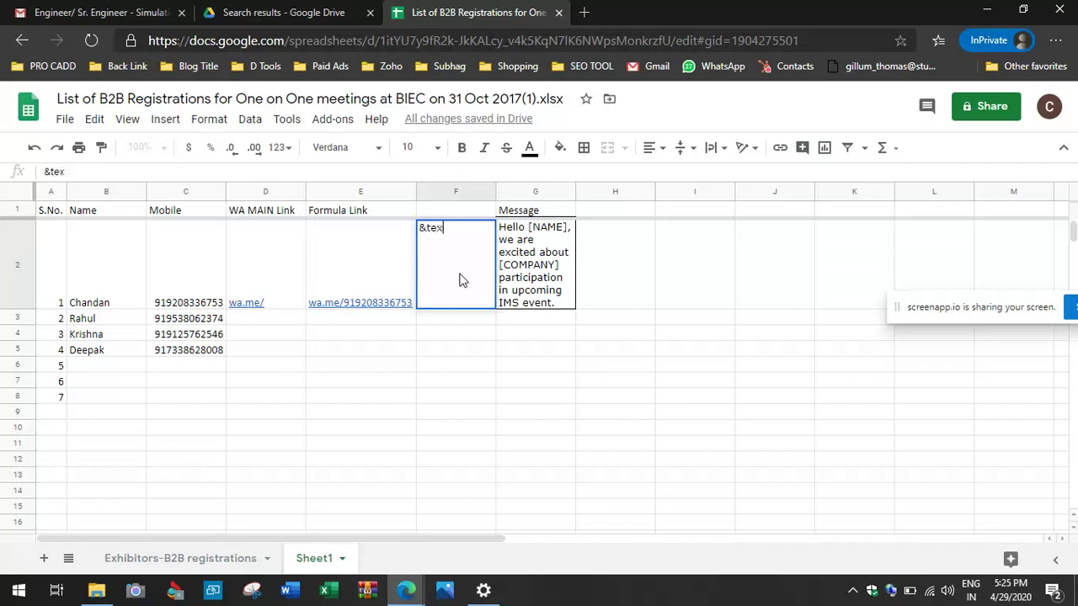
{"action": "type", "text": "t="}
{"action": "key", "text": "Return"}
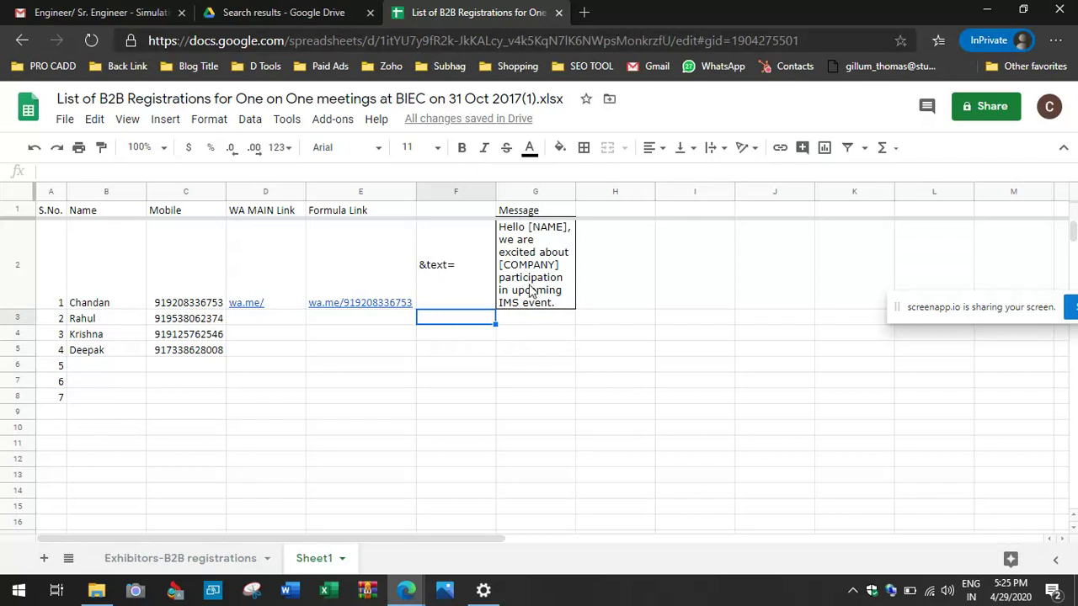
{"action": "left_click", "coordinate": [461, 284]}
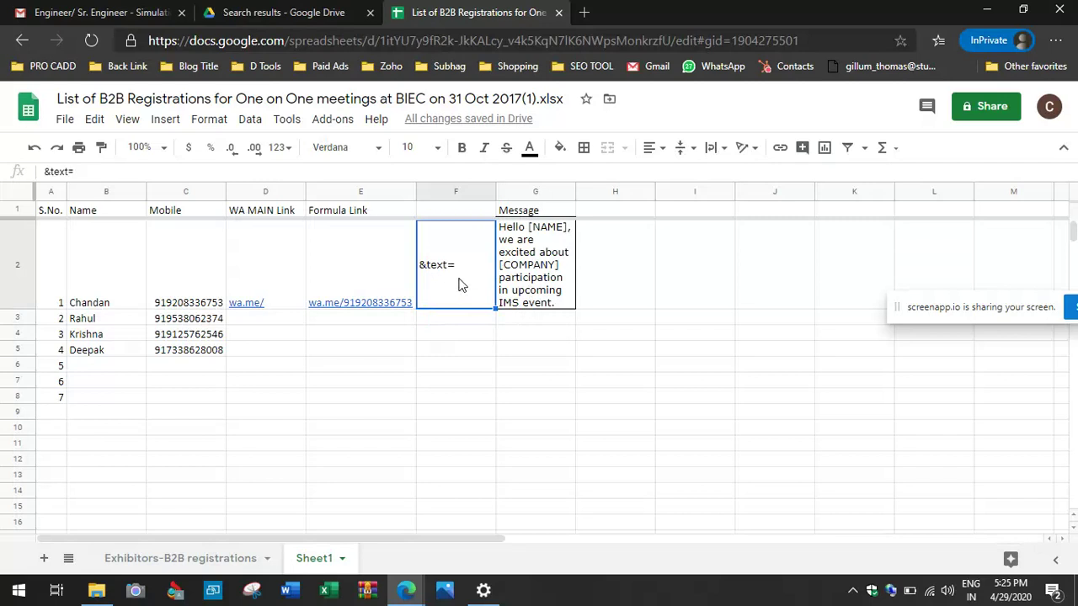
{"action": "key", "text": "Up"}
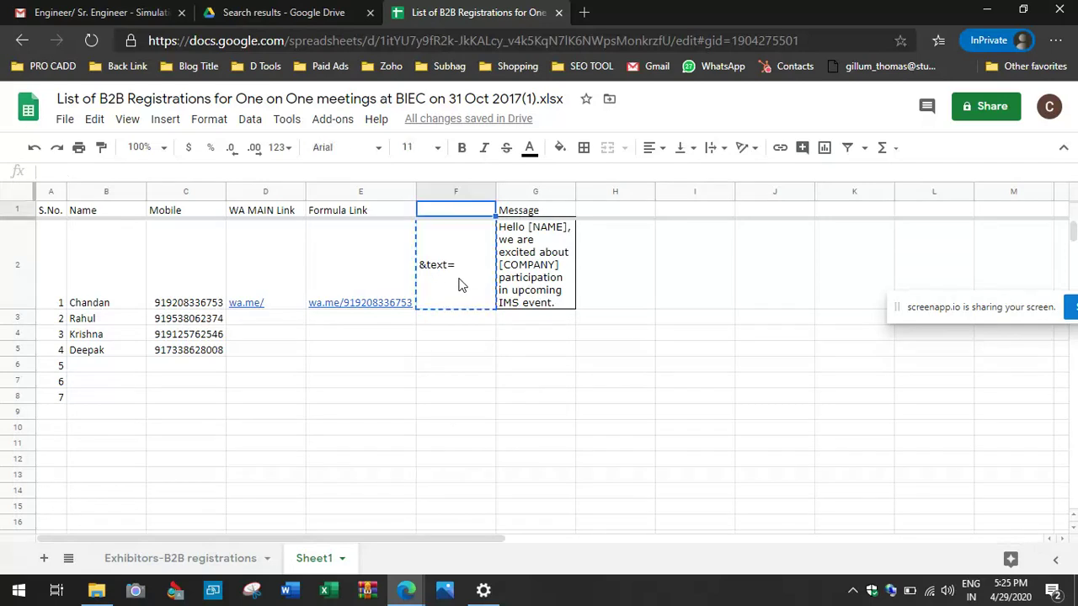
{"action": "key", "text": "ctrl+v"}
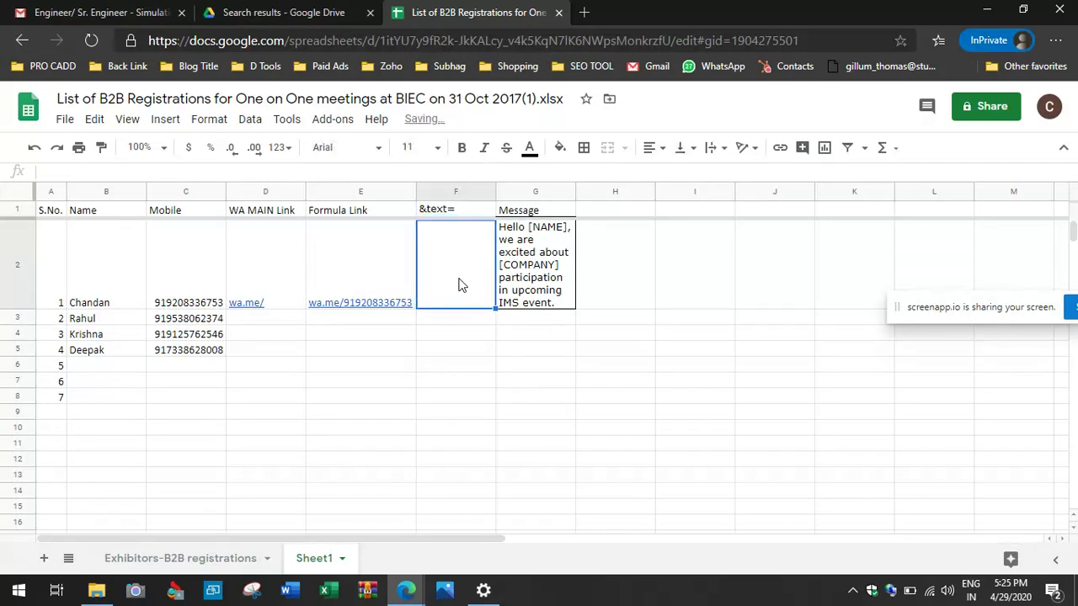
{"action": "type", "text": "="}
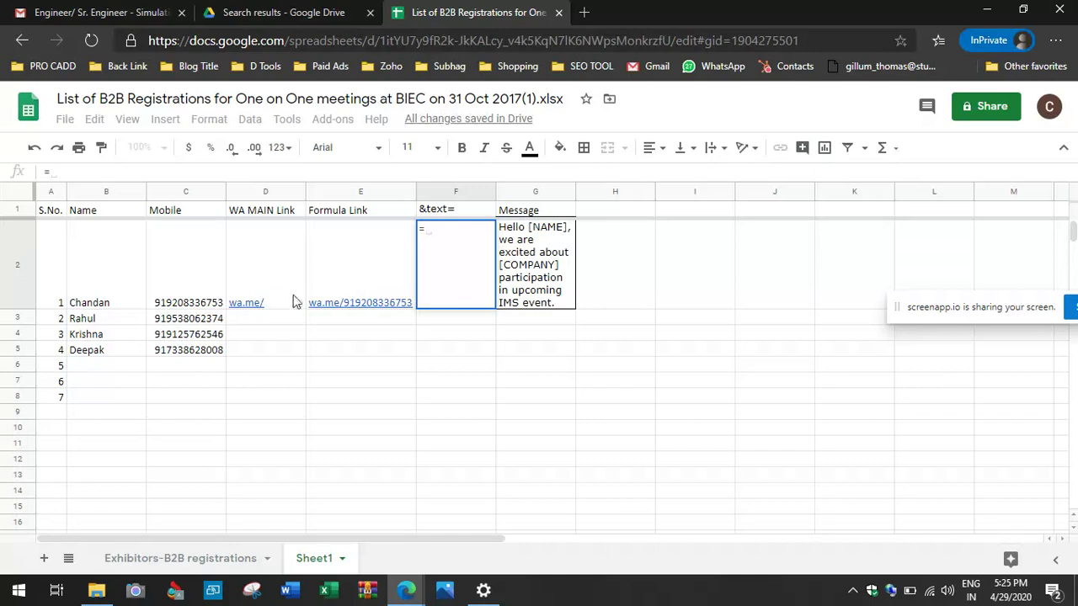
Step: Build F2's link formula =D2&C2&F1 from the wa.me/ link, mobile number and &text=, then widen column F
{"action": "left_click", "coordinate": [279, 297]}
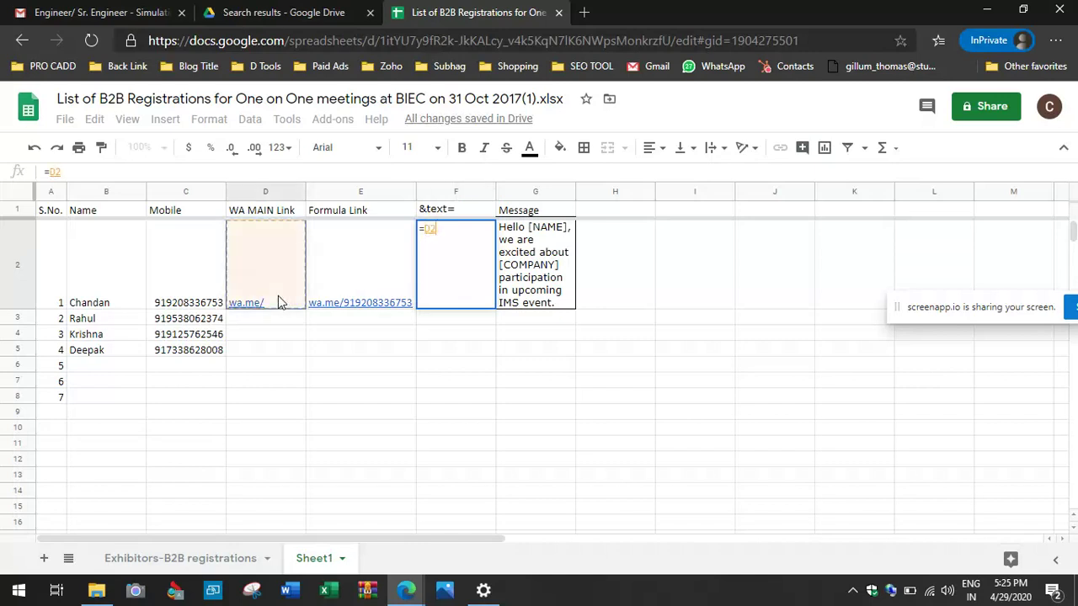
{"action": "type", "text": "&"}
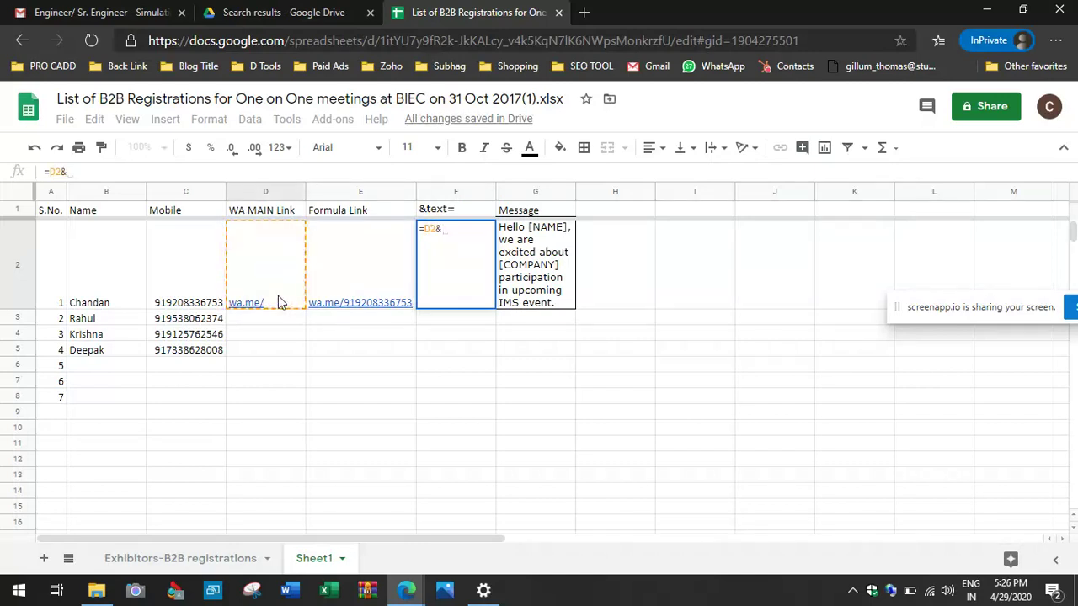
{"action": "left_click", "coordinate": [190, 304]}
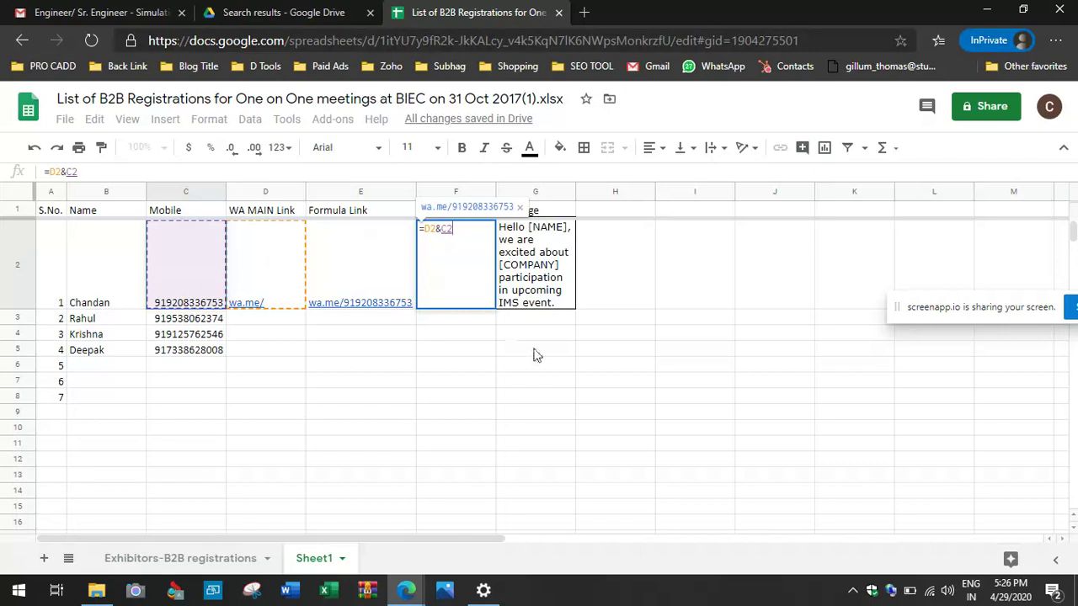
{"action": "type", "text": "&"}
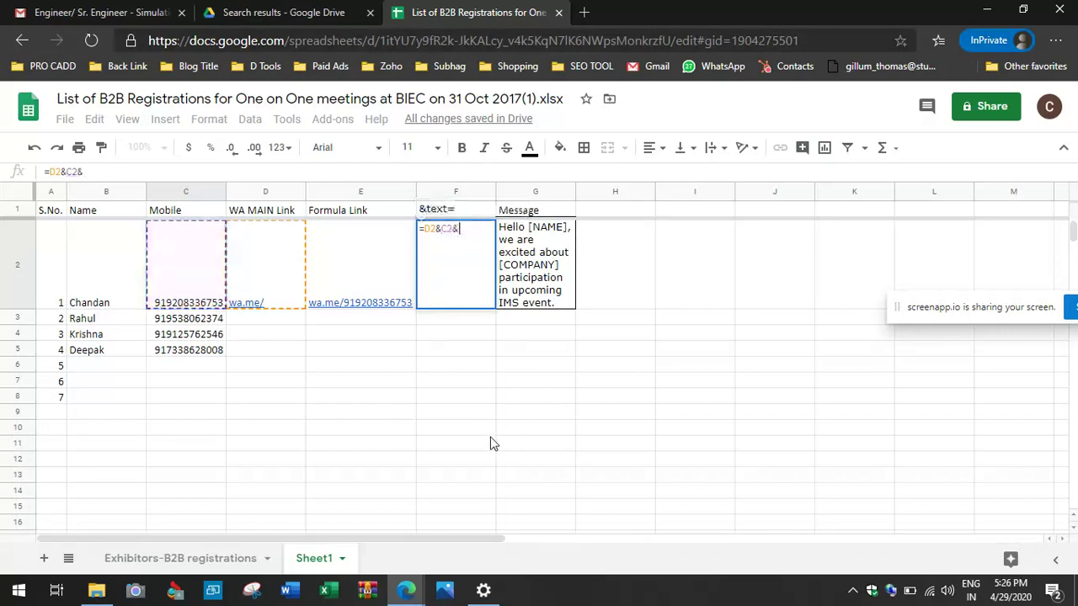
{"action": "left_click", "coordinate": [468, 211]}
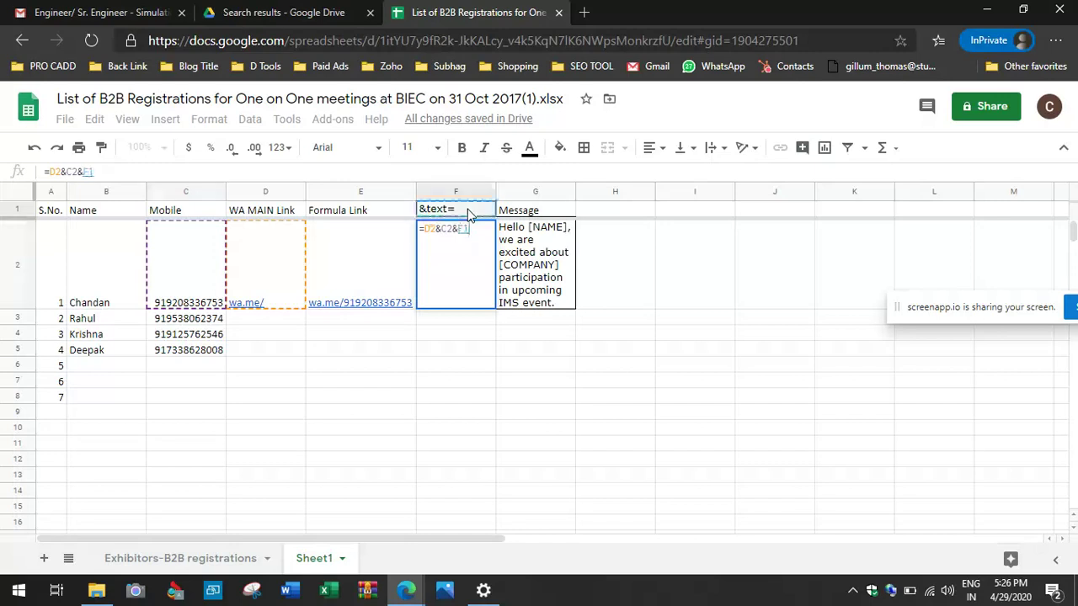
{"action": "key", "text": "Return"}
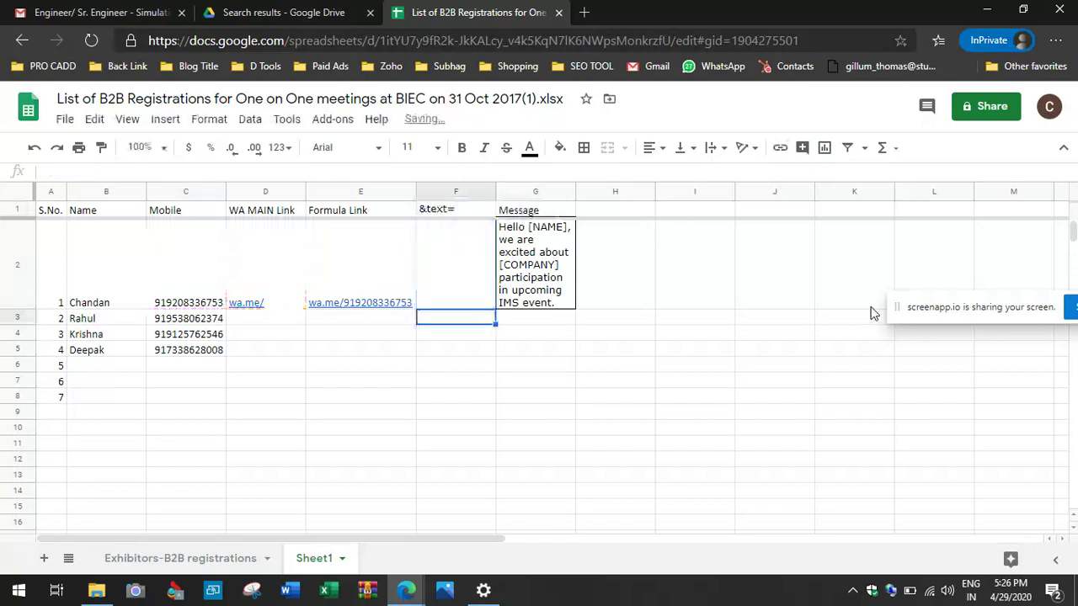
{"action": "double_click", "coordinate": [496, 191]}
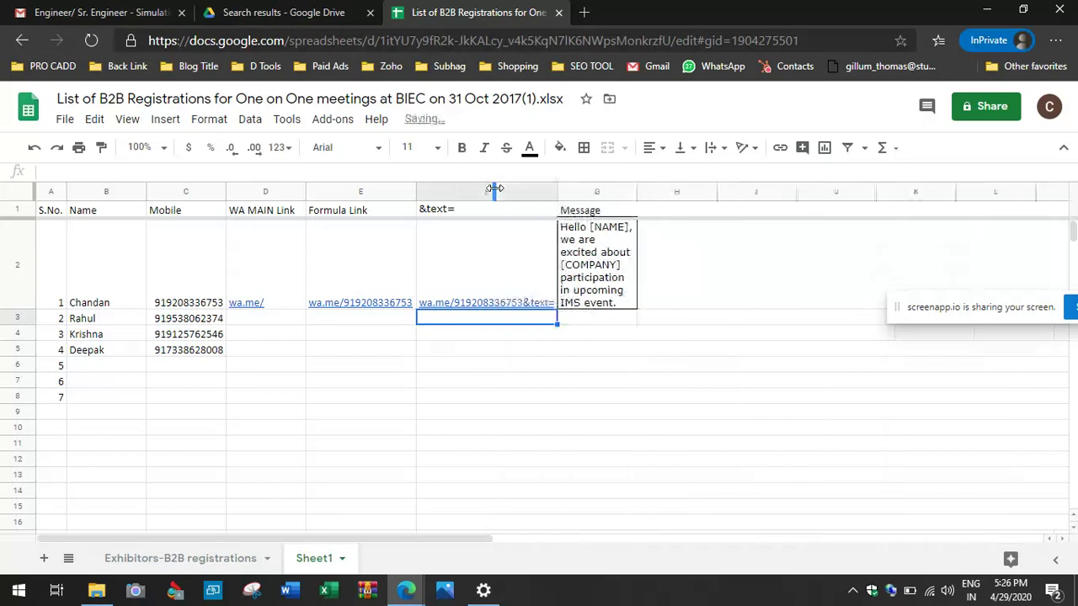
Step: Append the contact's name (B2) to make =D2&C2&F1&B2, autofit column F, and copy the link
{"action": "left_click", "coordinate": [515, 290]}
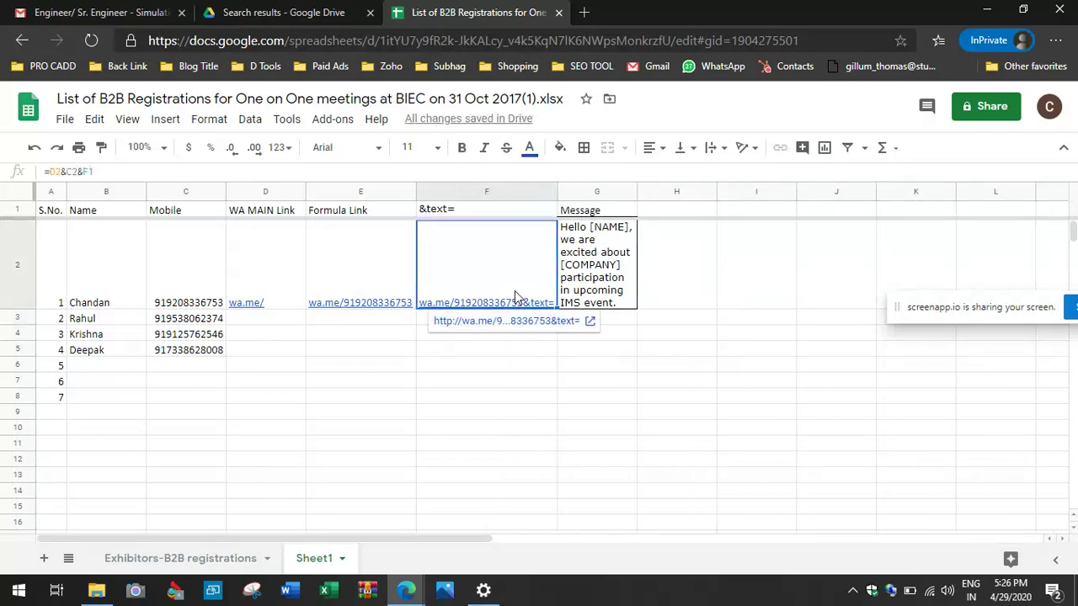
{"action": "left_click", "coordinate": [376, 172]}
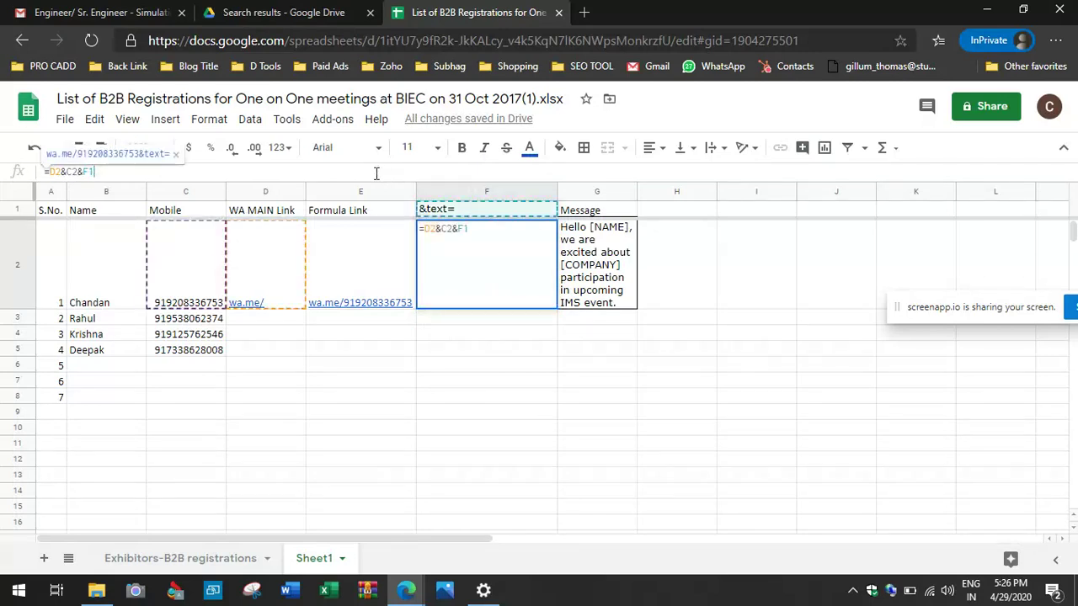
{"action": "type", "text": "&"}
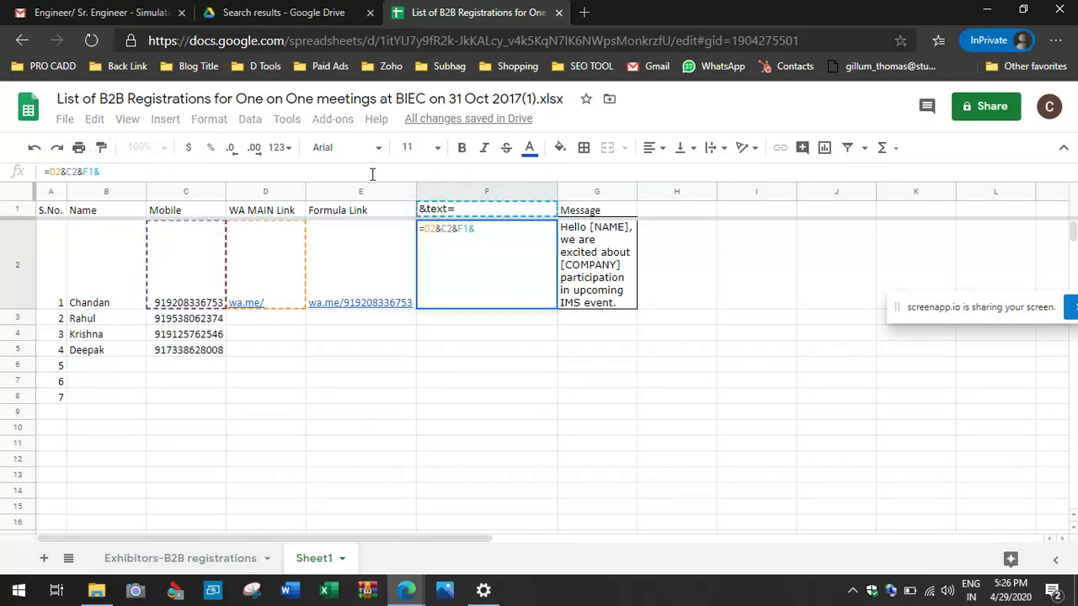
{"action": "key", "text": "Escape"}
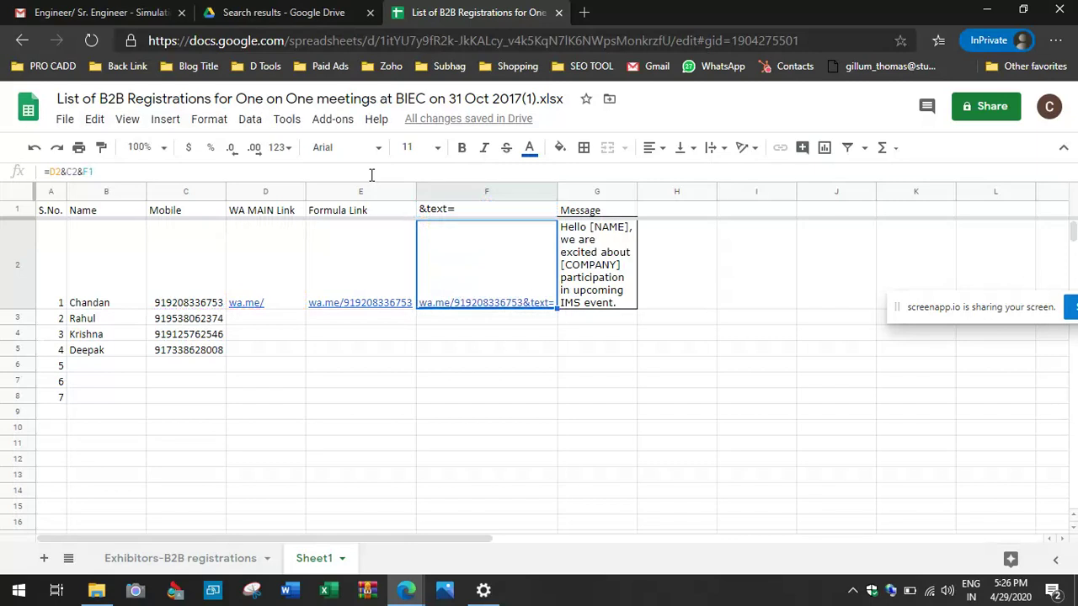
{"action": "left_click", "coordinate": [449, 214]}
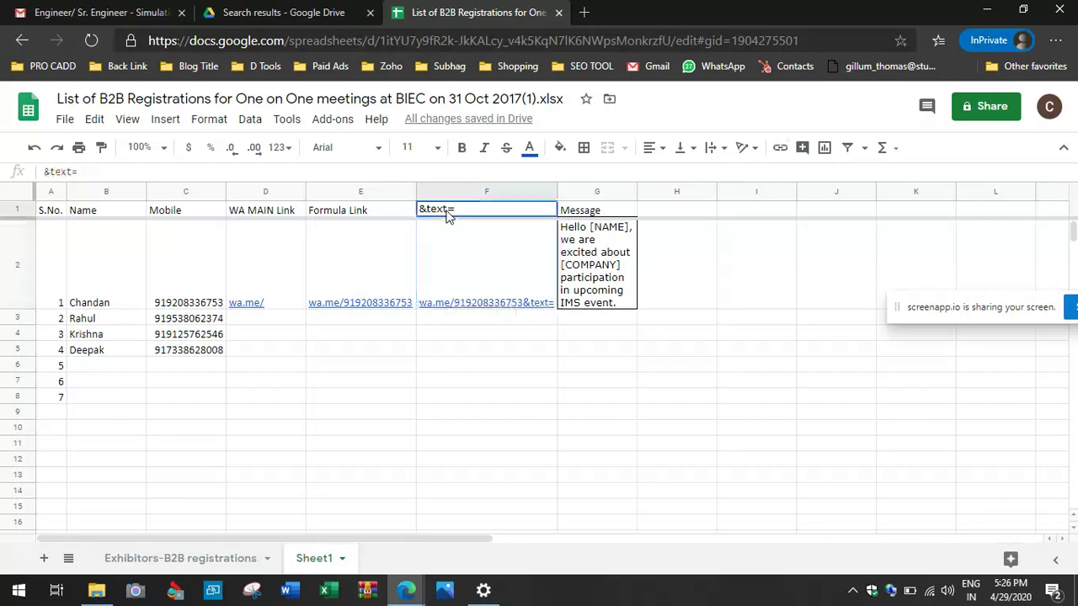
{"action": "left_click", "coordinate": [441, 257]}
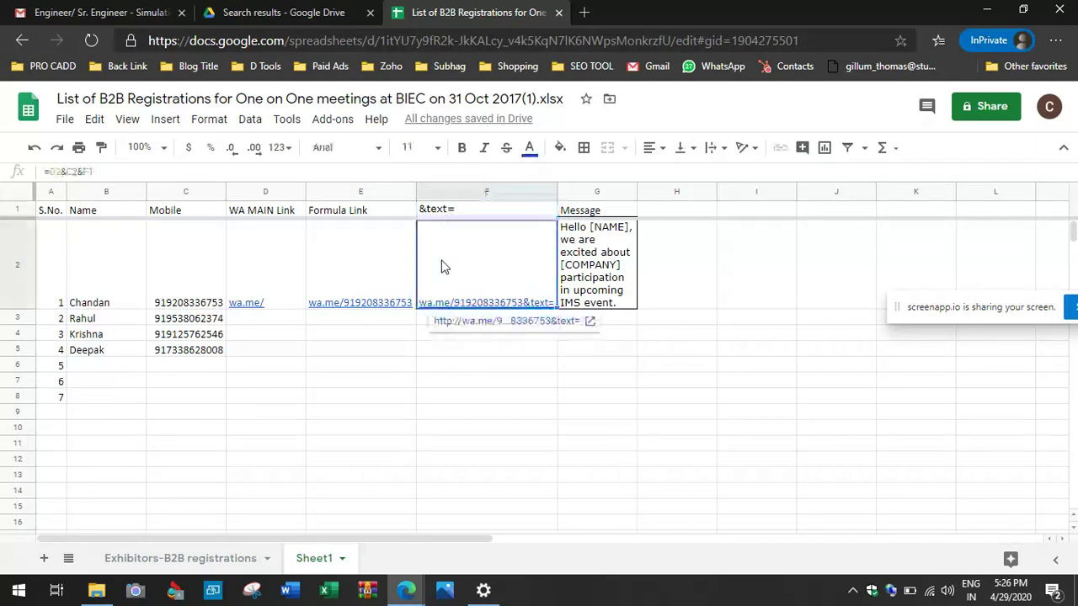
{"action": "left_click", "coordinate": [345, 169]}
{"action": "type", "text": "&"}
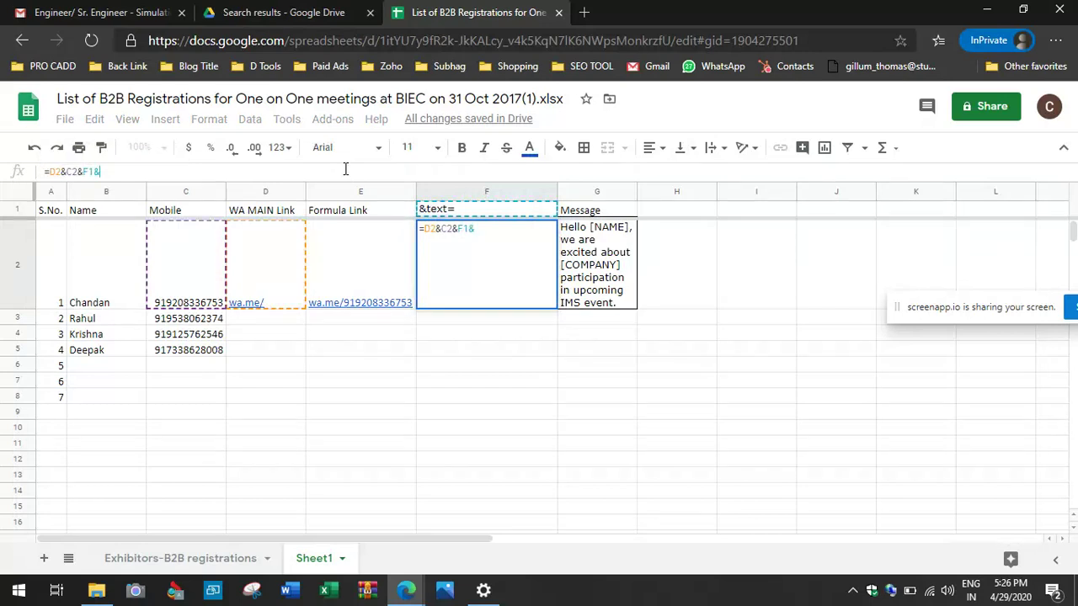
{"action": "left_click", "coordinate": [84, 286]}
{"action": "key", "text": "Return"}
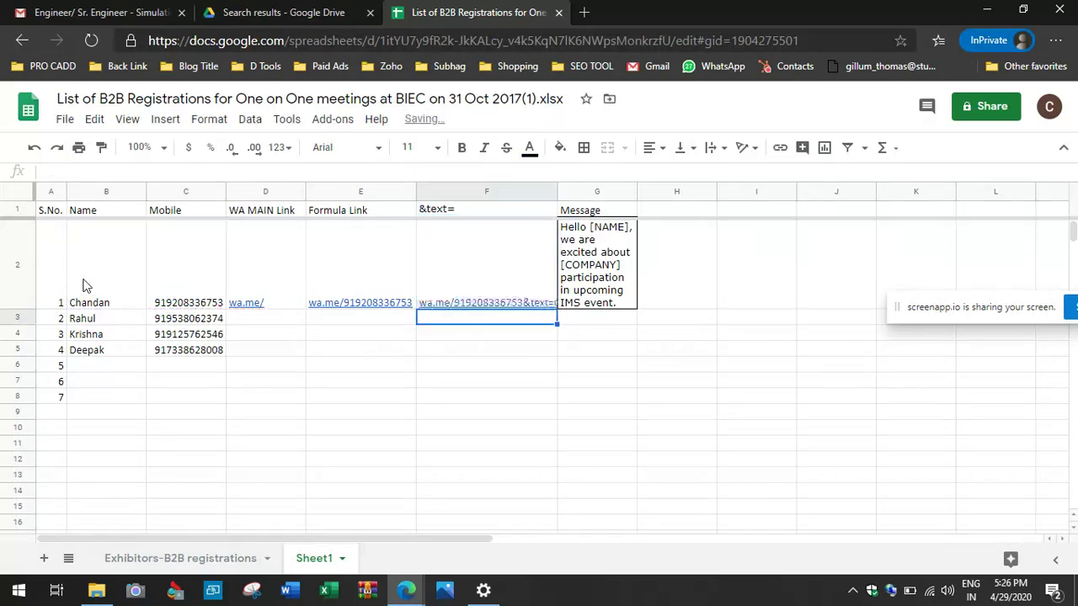
{"action": "double_click", "coordinate": [556, 196]}
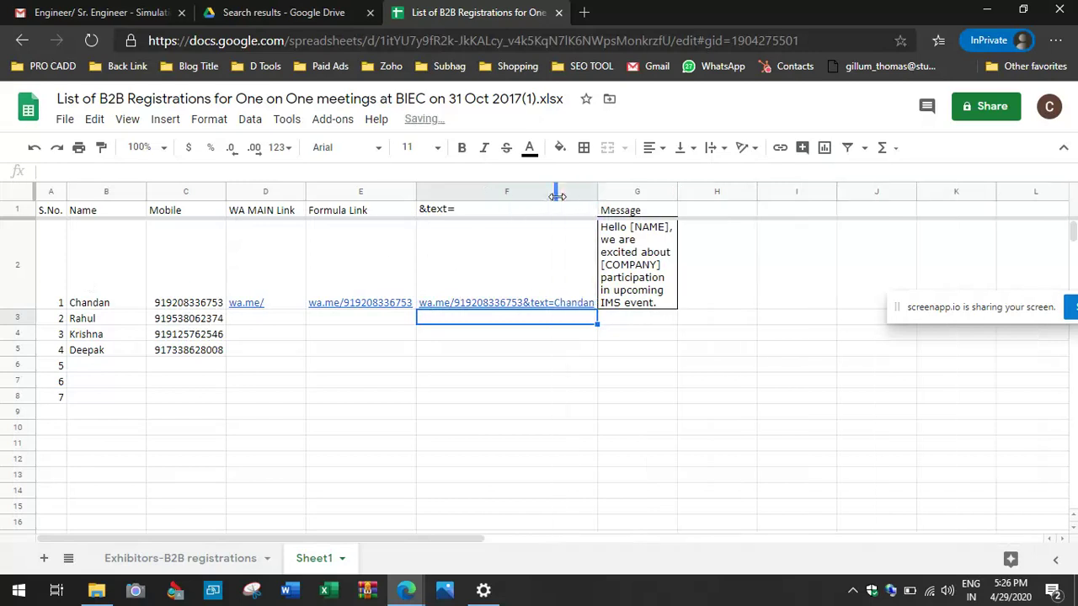
{"action": "left_click", "coordinate": [448, 304]}
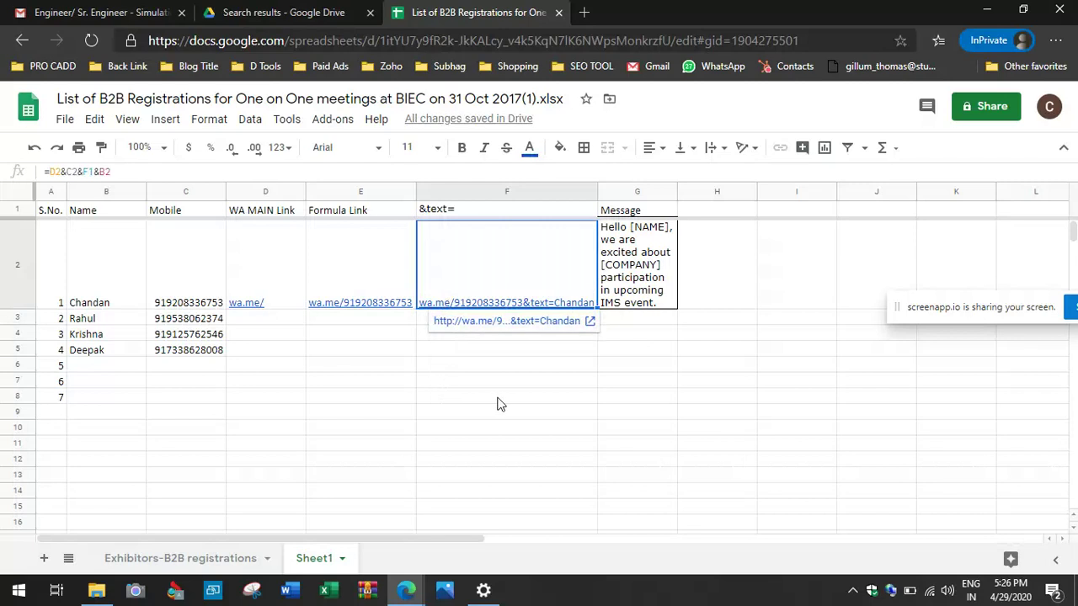
{"action": "key", "text": "ctrl+c"}
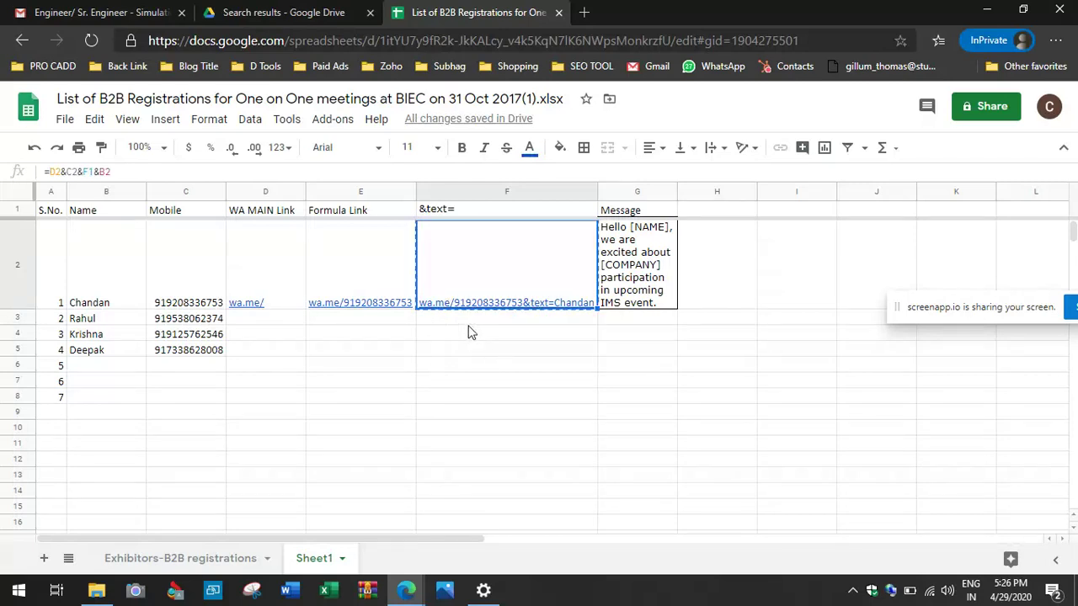
Step: Send the copied wa.me link in the open WhatsApp Web chat
{"action": "mouse_move", "coordinate": [407, 594]}
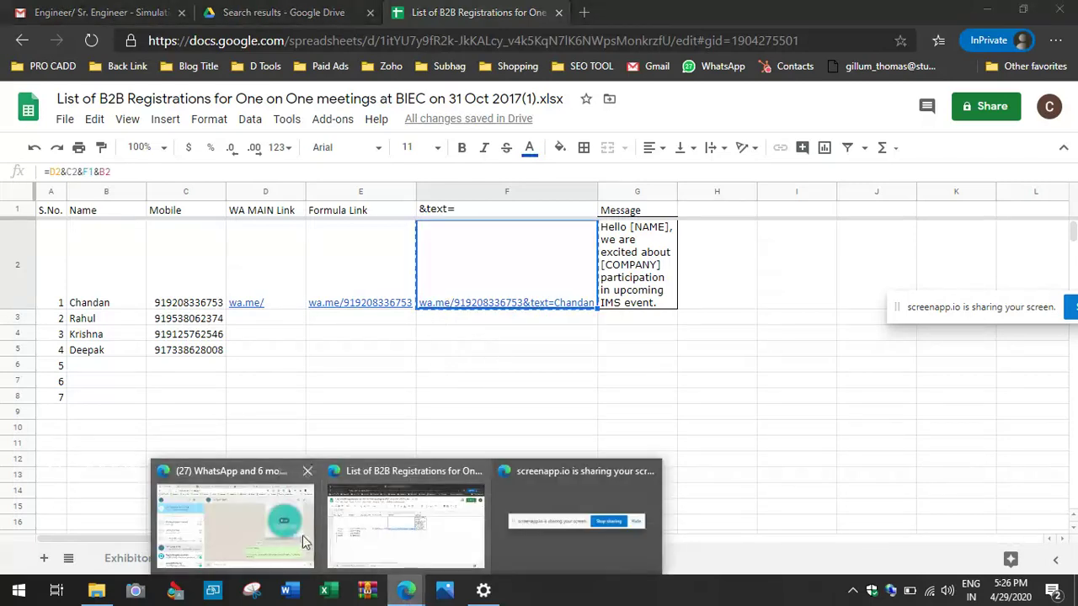
{"action": "left_click", "coordinate": [301, 541]}
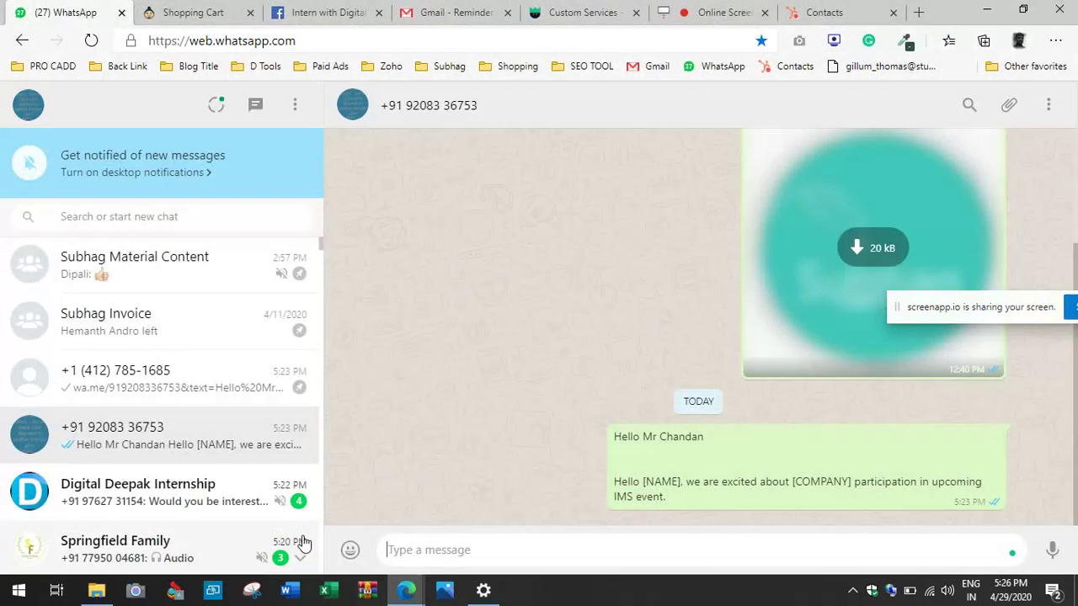
{"action": "key", "text": "ctrl+v"}
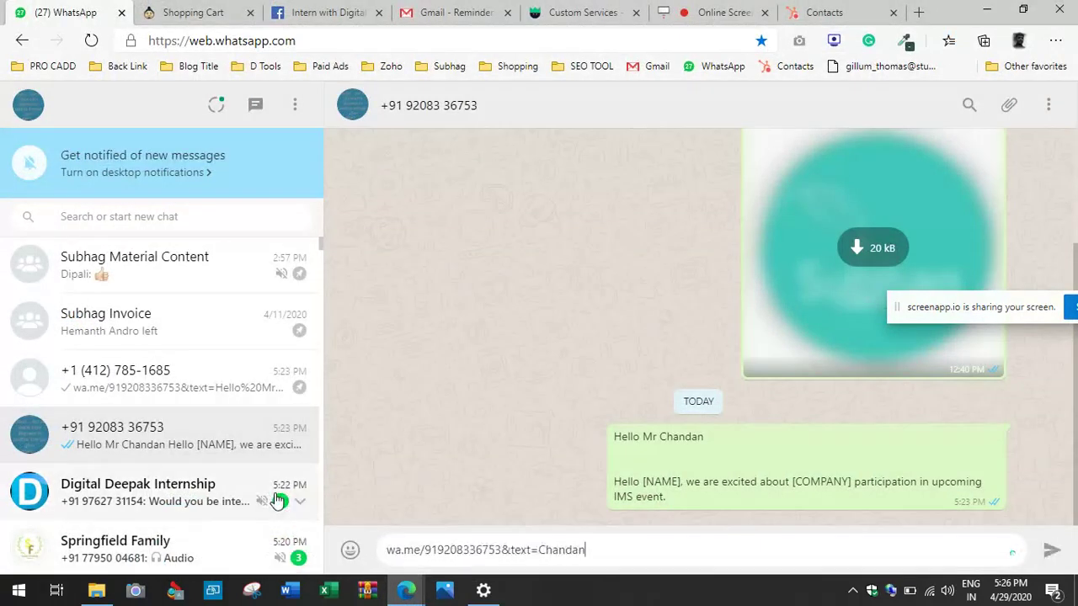
{"action": "key", "text": "Return"}
Step: Send the link in the contact's chat and open it to confirm the name is prefilled
{"action": "type", "text": "Chandan"}
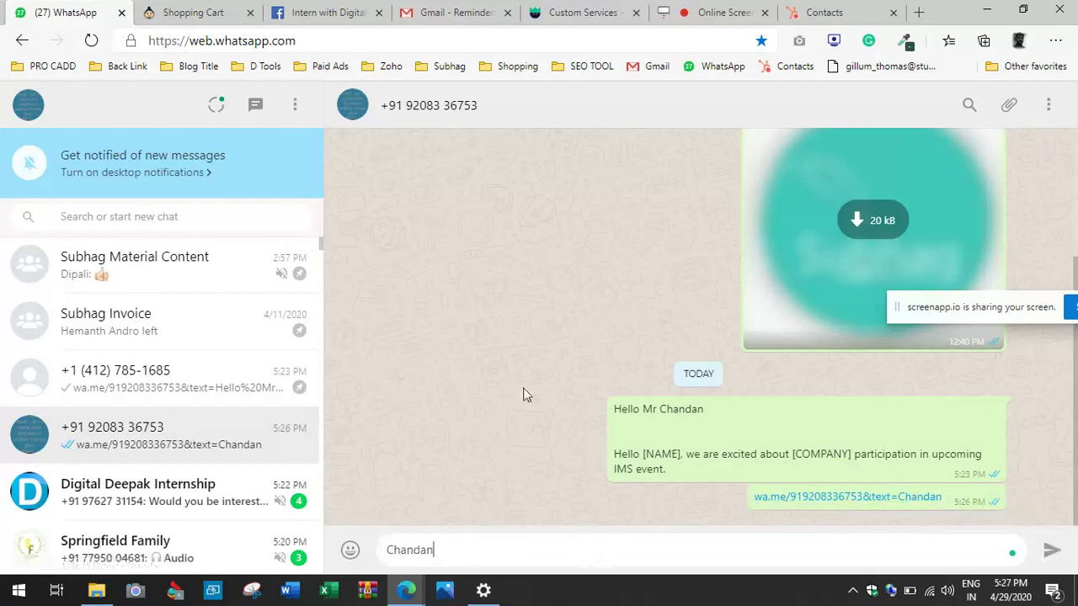
{"action": "left_click", "coordinate": [181, 394]}
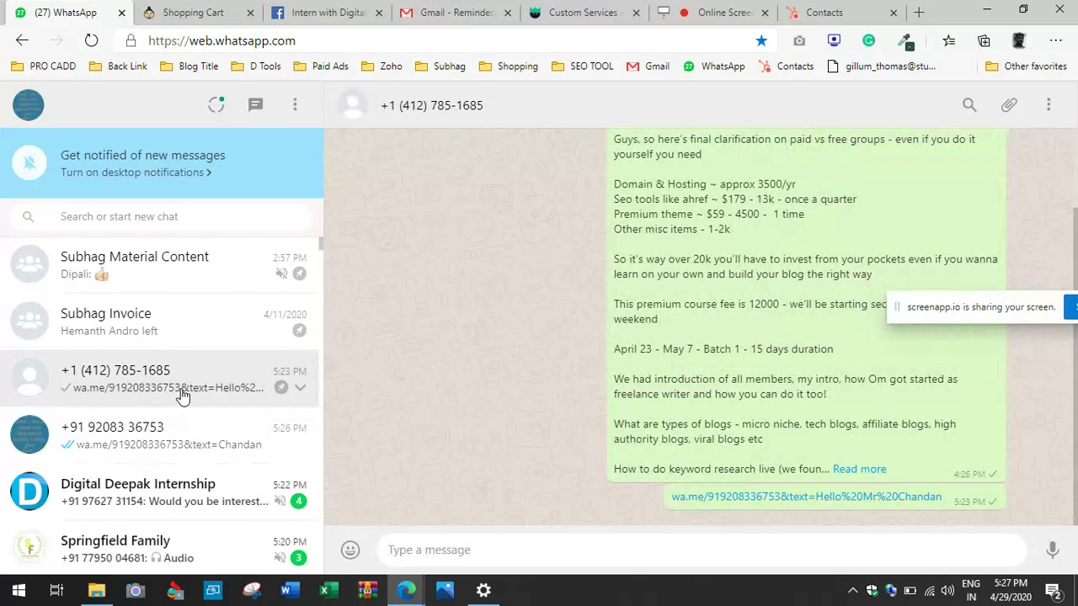
{"action": "key", "text": "ctrl+v"}
{"action": "key", "text": "ctrl+a"}
{"action": "key", "text": "ctrl+v"}
{"action": "key", "text": "Return"}
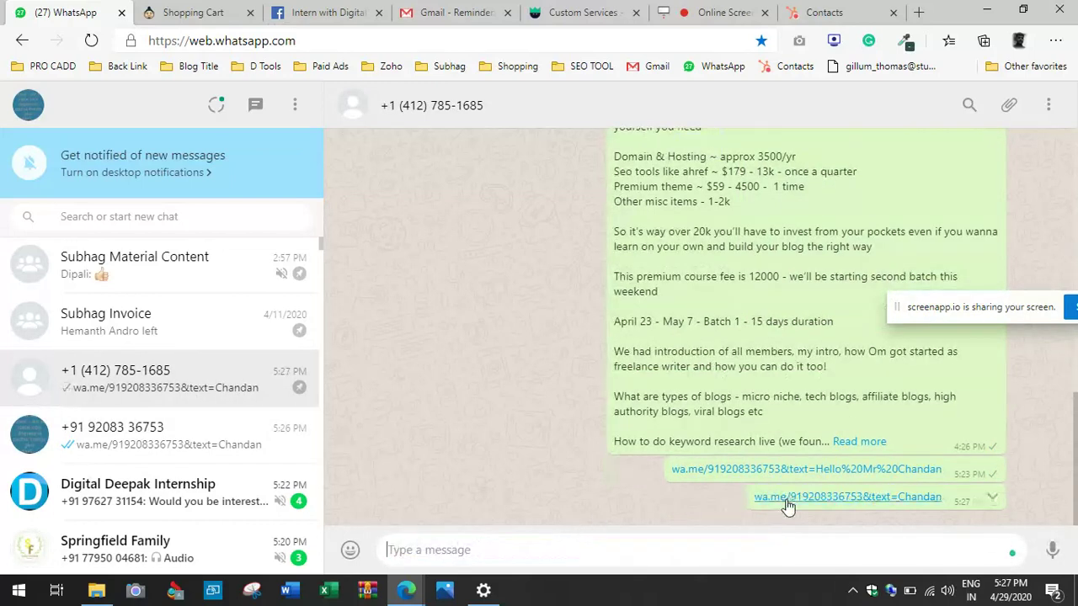
{"action": "left_click", "coordinate": [786, 501]}
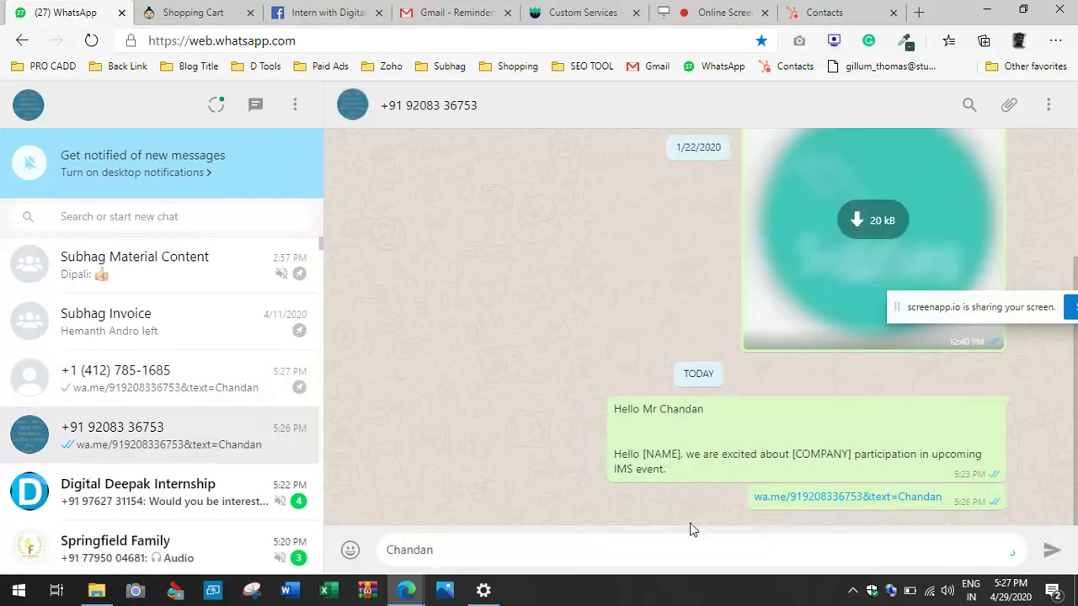
{"action": "mouse_move", "coordinate": [413, 594]}
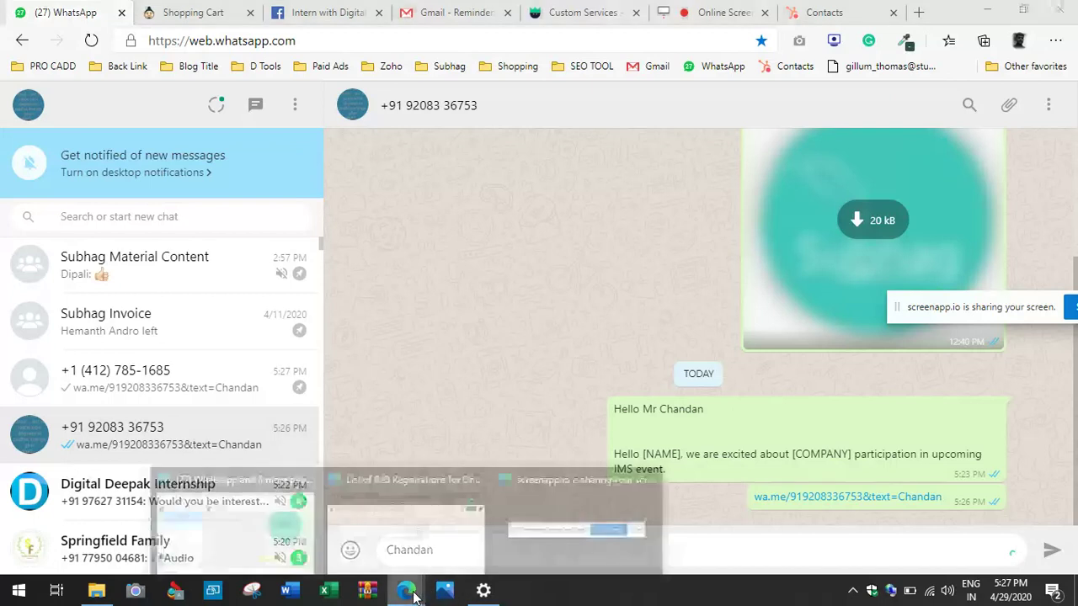
{"action": "left_click", "coordinate": [438, 527]}
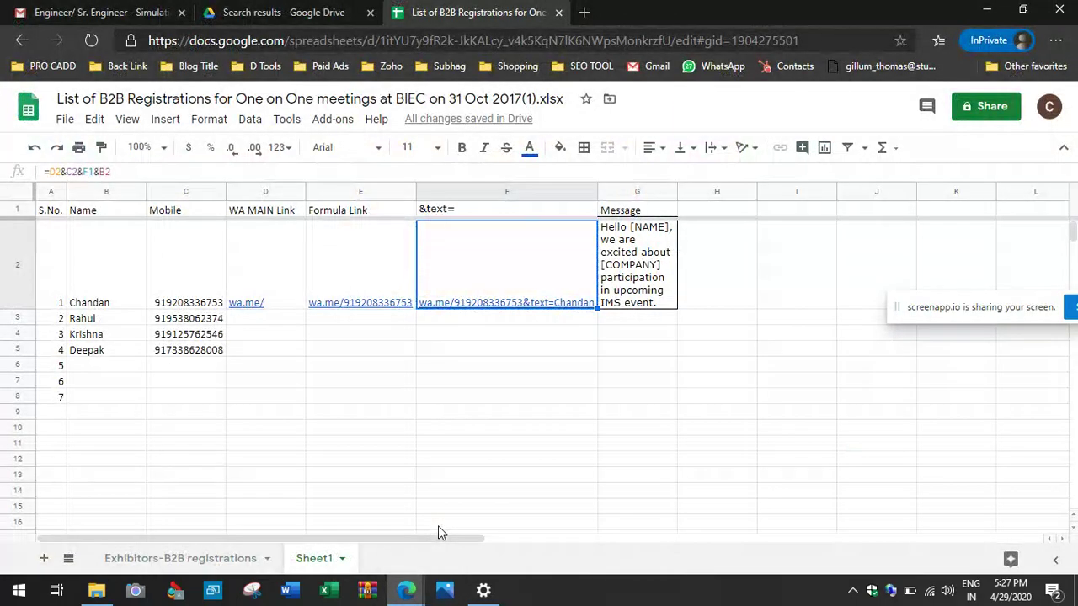
Step: Insert a column left of Name and put Hello%20 in B2
{"action": "left_click", "coordinate": [75, 275]}
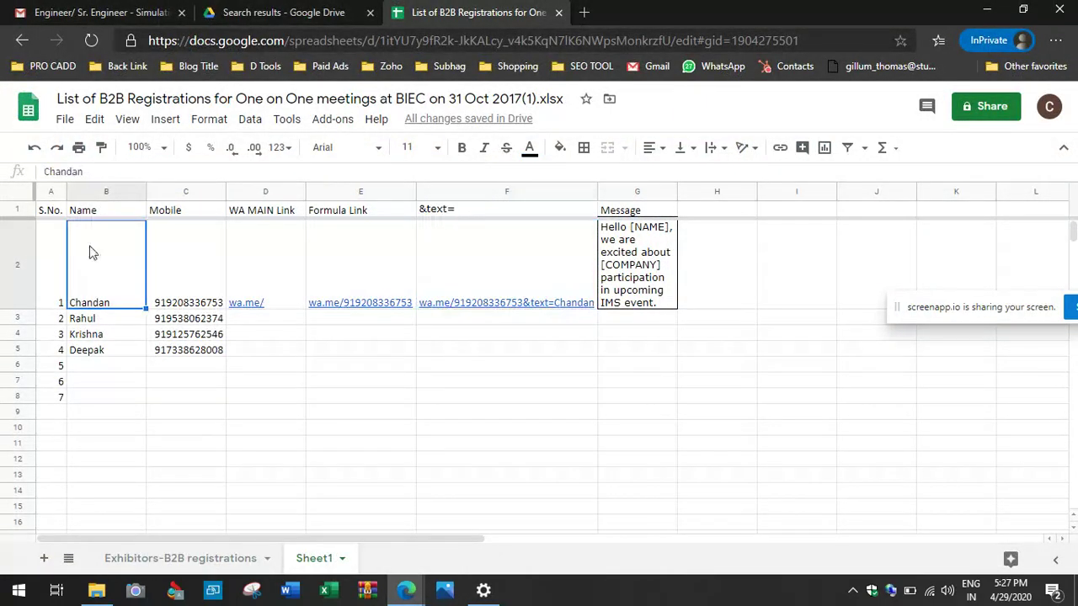
{"action": "left_click", "coordinate": [110, 191]}
{"action": "right_click", "coordinate": [120, 191]}
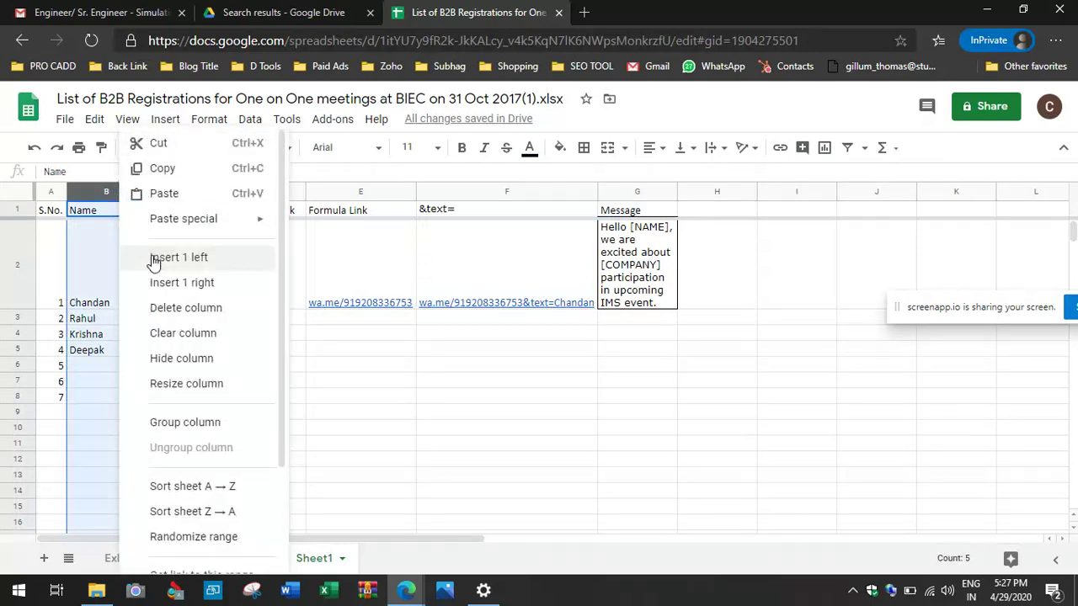
{"action": "left_click", "coordinate": [153, 262]}
{"action": "left_click", "coordinate": [115, 290]}
{"action": "type", "text": "Hello"}
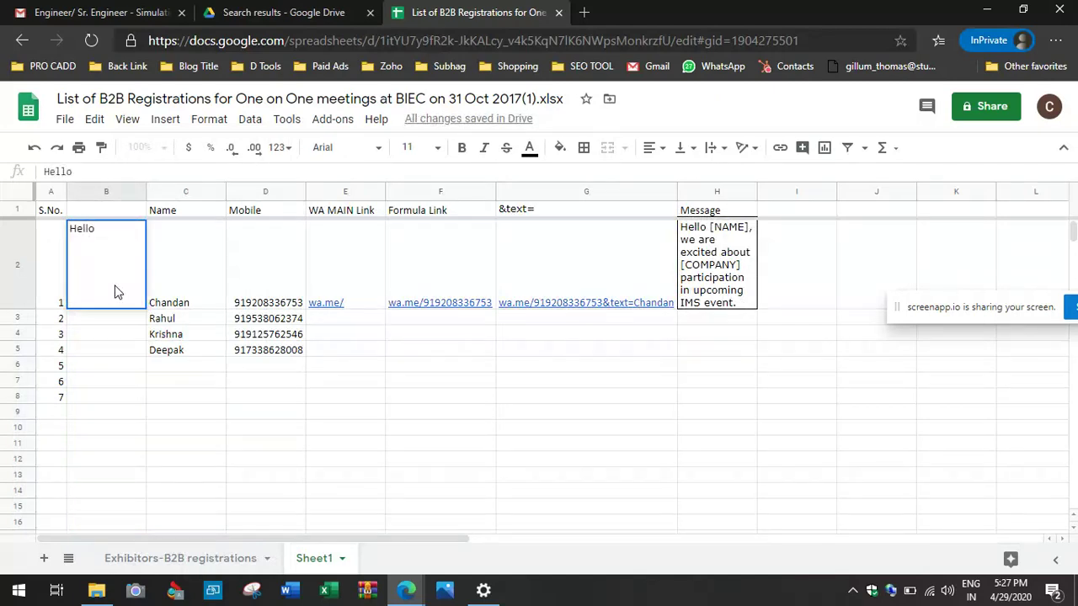
{"action": "type", "text": "%20"}
{"action": "left_click", "coordinate": [185, 301]}
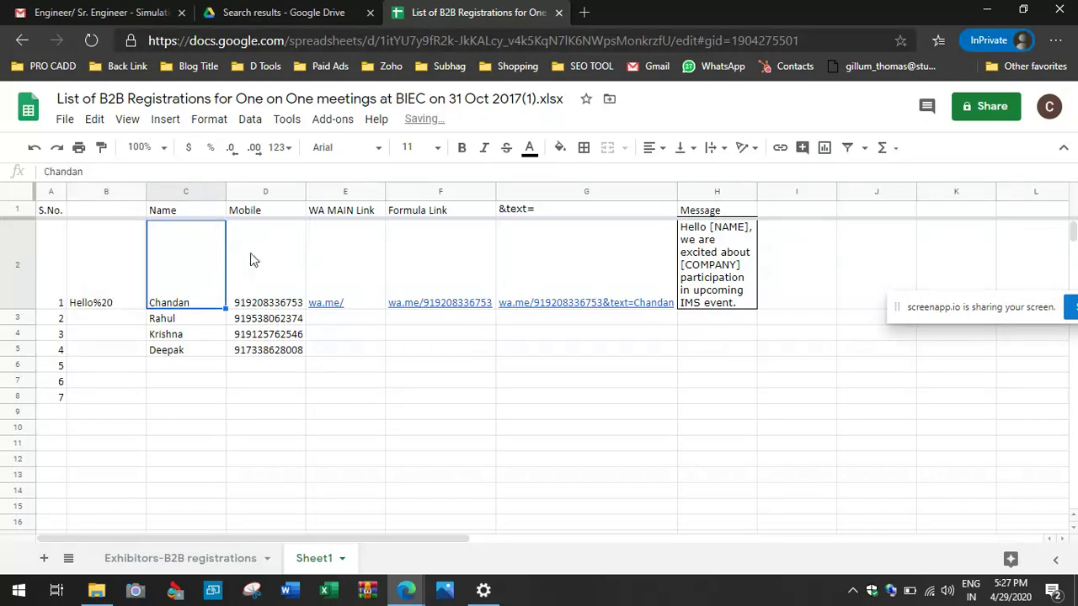
Step: Insert a column left of Mobile and put %20Sir in D2
{"action": "left_click", "coordinate": [254, 190]}
{"action": "right_click", "coordinate": [253, 189]}
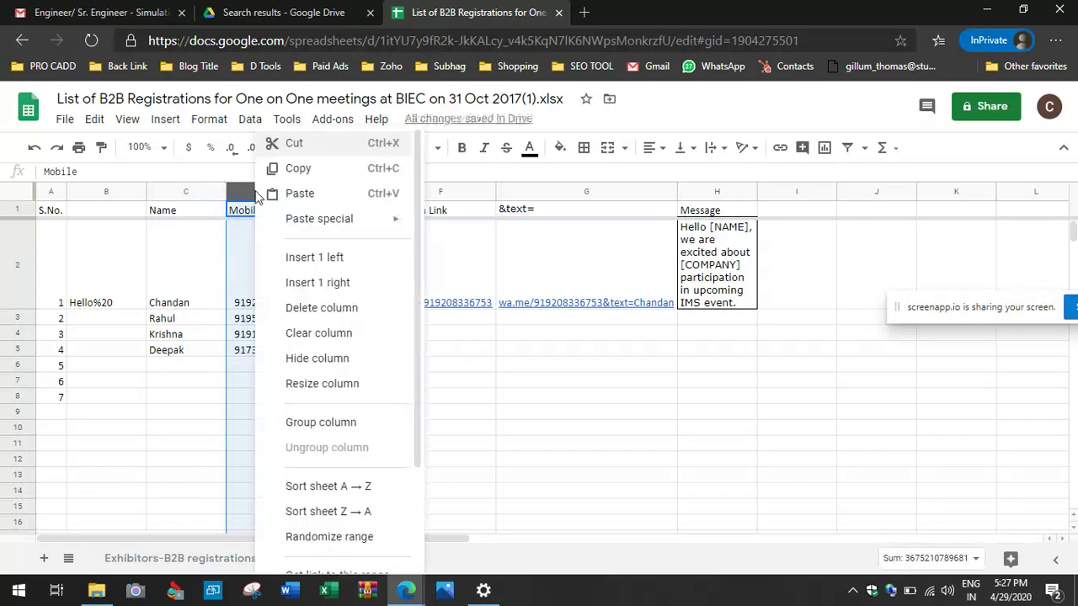
{"action": "left_click", "coordinate": [313, 267]}
{"action": "left_click", "coordinate": [259, 293]}
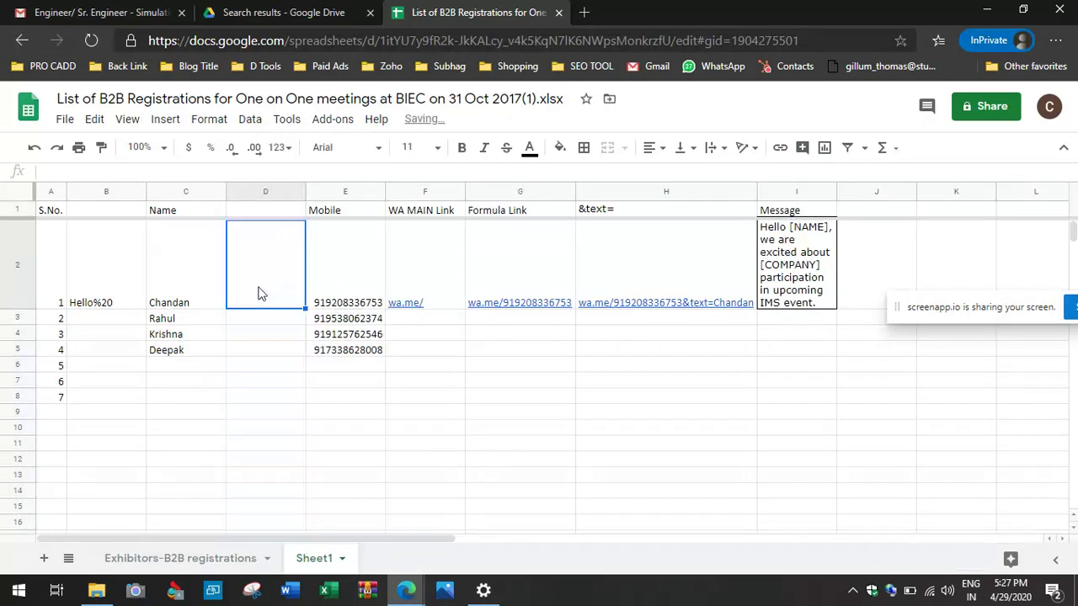
{"action": "type", "text": "%2"}
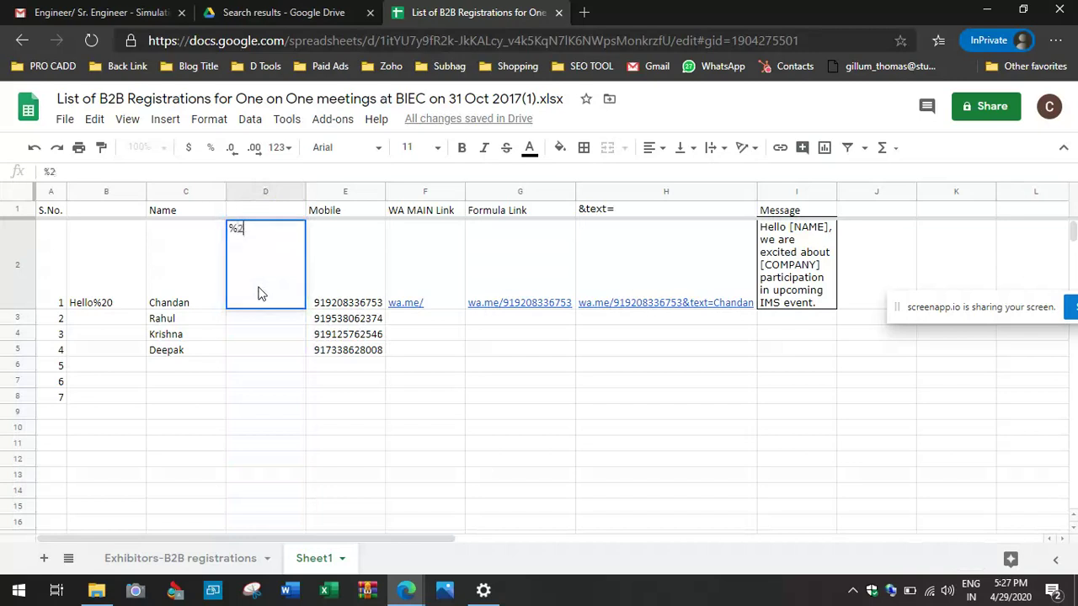
{"action": "type", "text": "0Sir"}
{"action": "key", "text": "Return"}
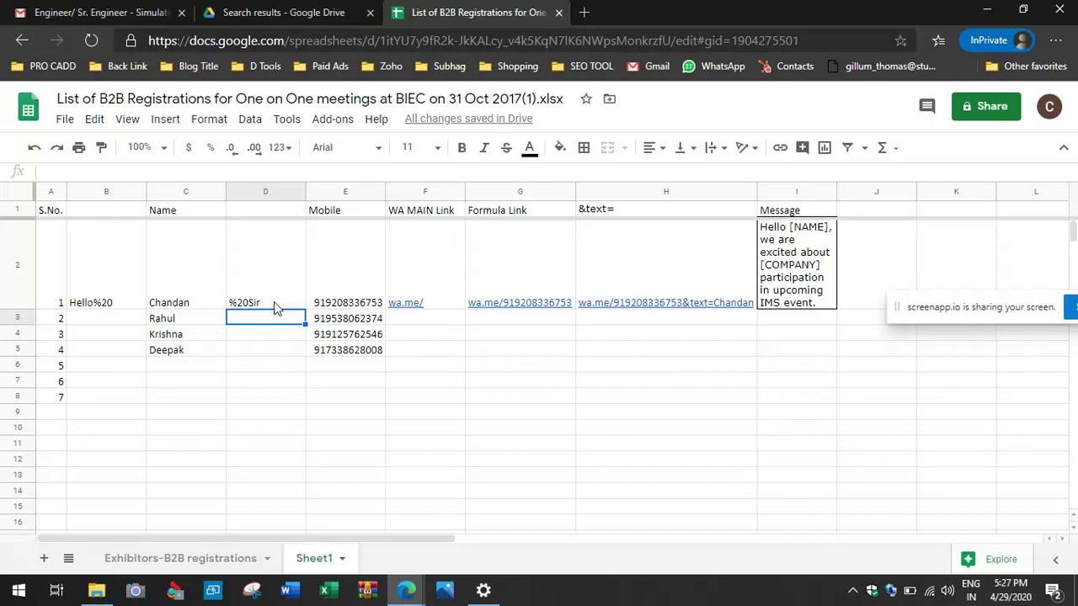
{"action": "left_click", "coordinate": [613, 288]}
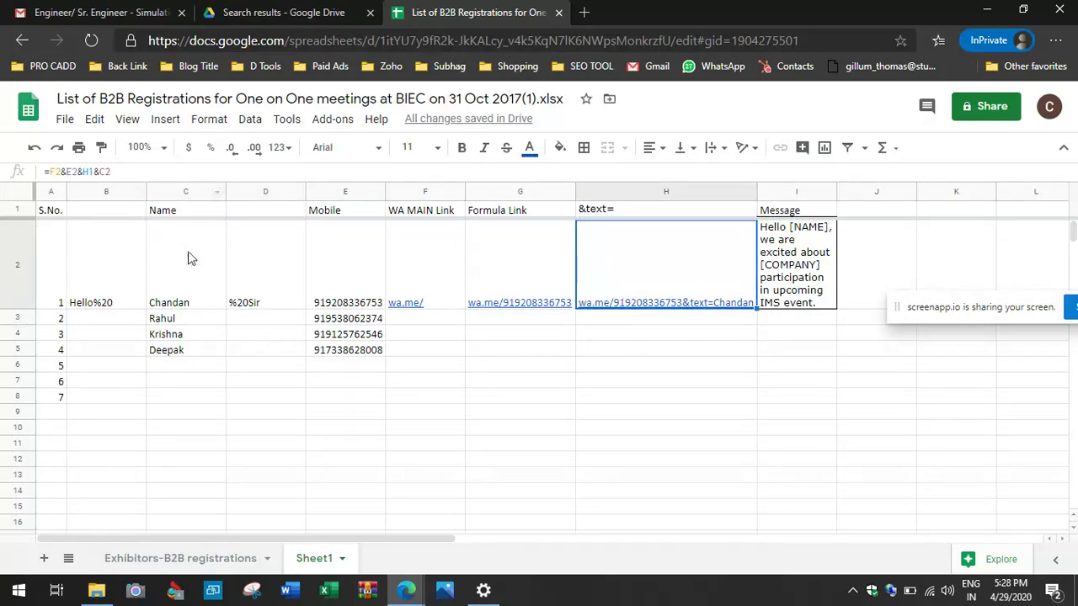
Step: Change H2 to =F2&E2&H1&B2&C2&D2, auto-fit column H, and copy the link
{"action": "left_click", "coordinate": [102, 171]}
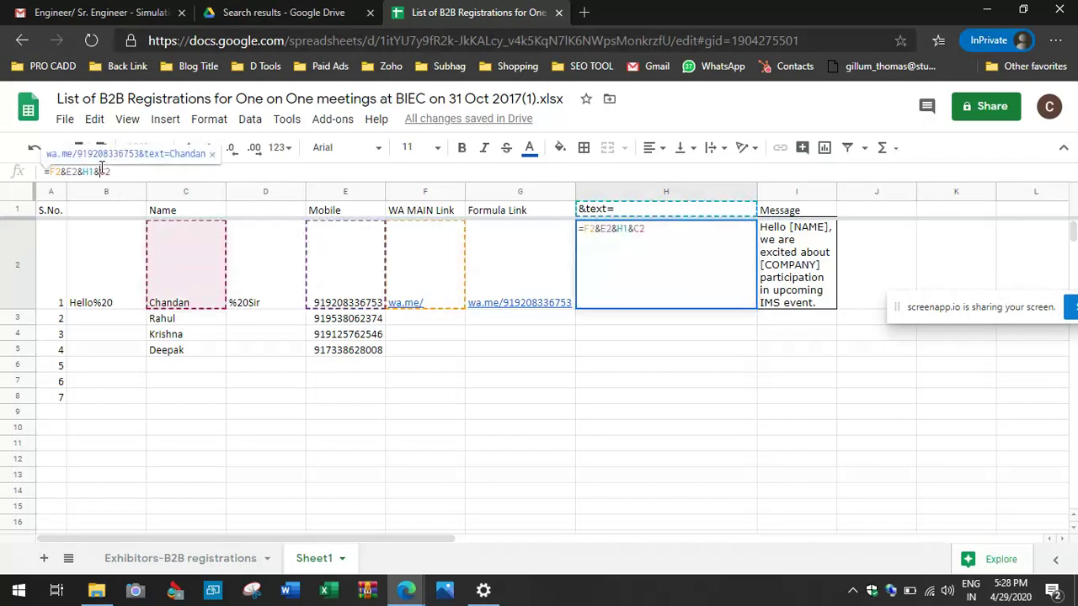
{"action": "type", "text": "&"}
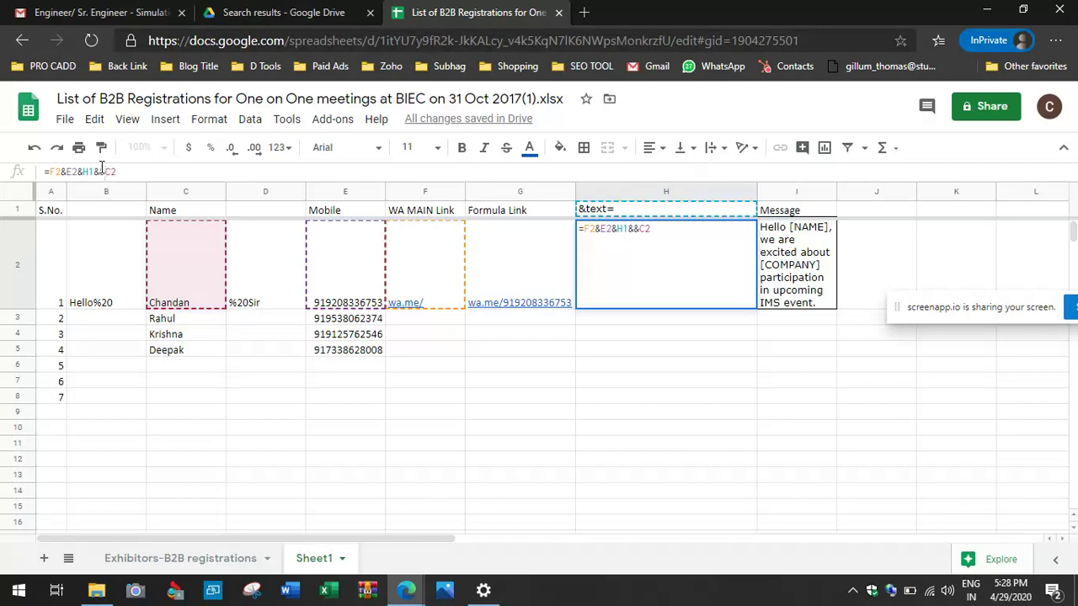
{"action": "key", "text": "BackSpace"}
{"action": "type", "text": "b2"}
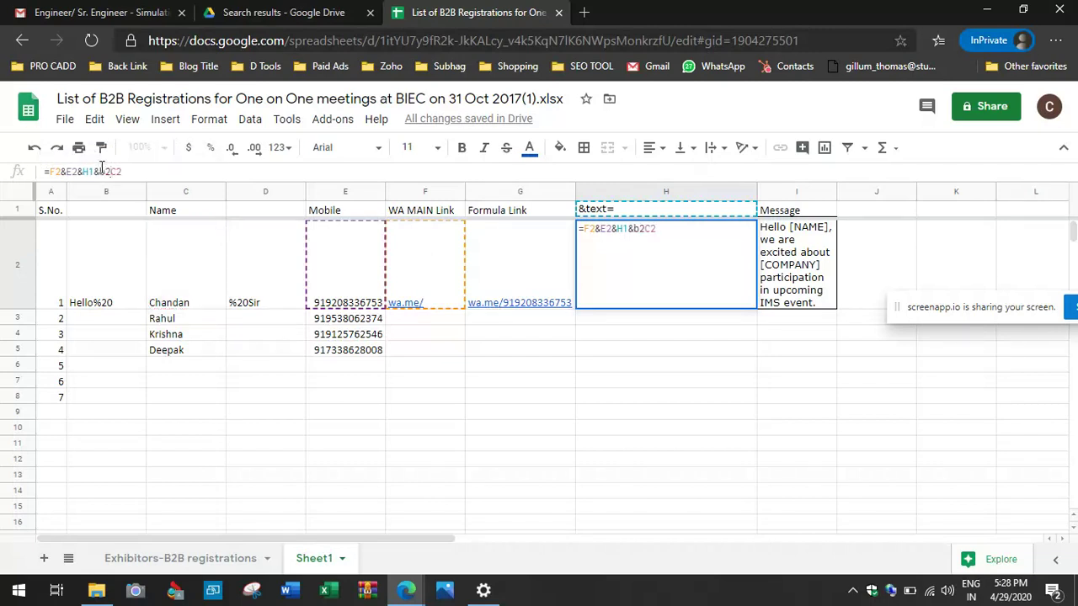
{"action": "type", "text": "&"}
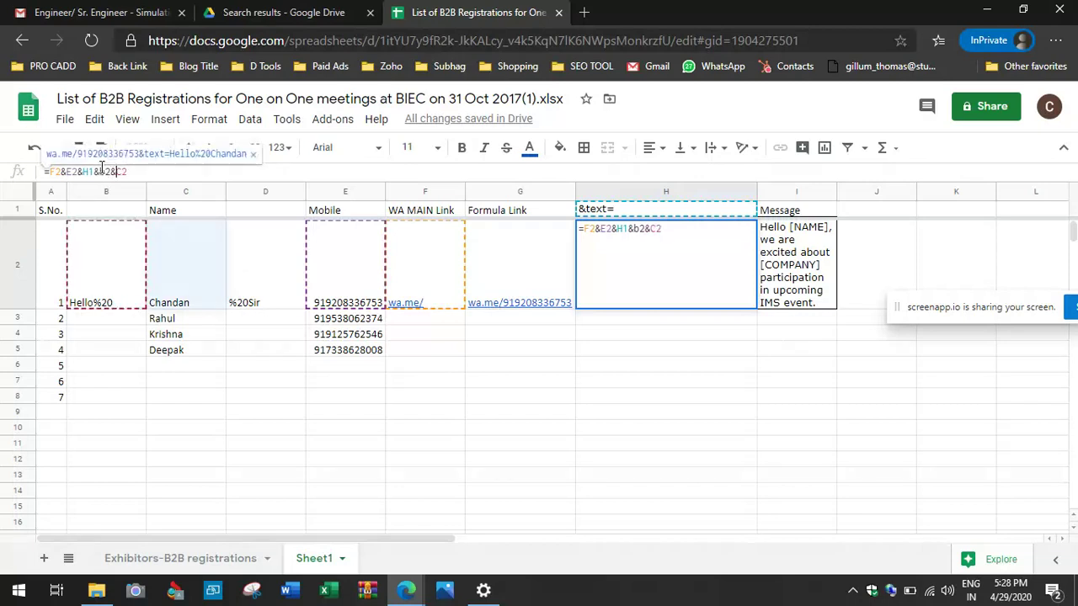
{"action": "left_click", "coordinate": [142, 172]}
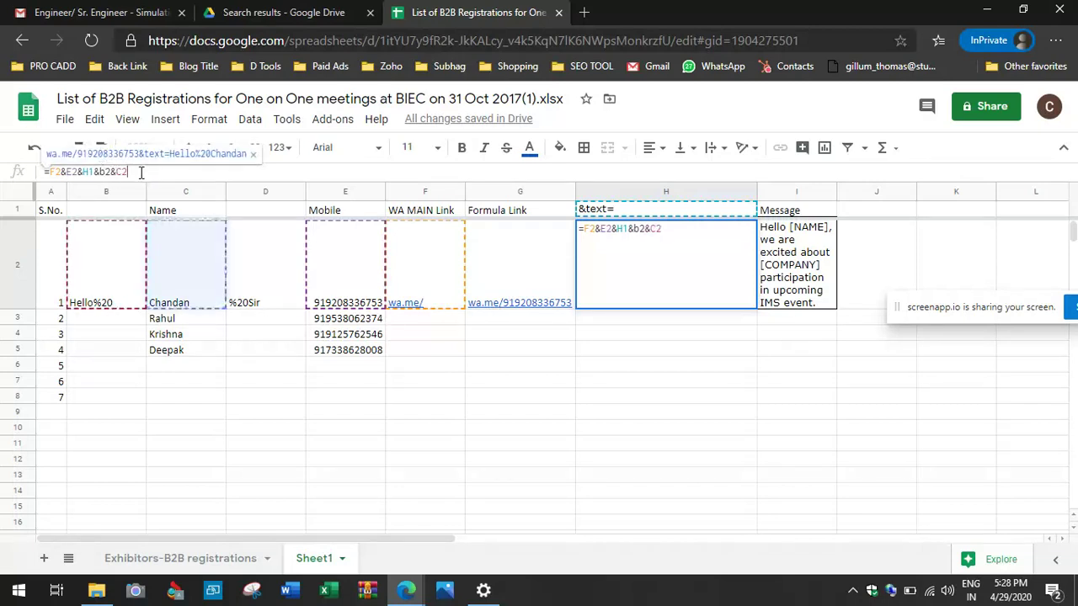
{"action": "type", "text": "&"}
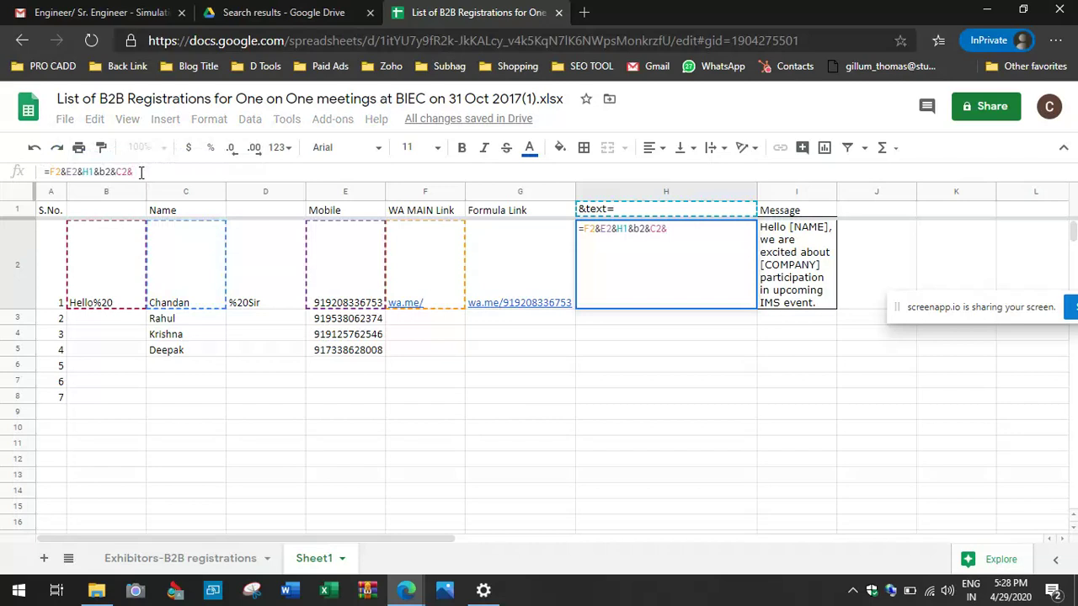
{"action": "type", "text": "d"}
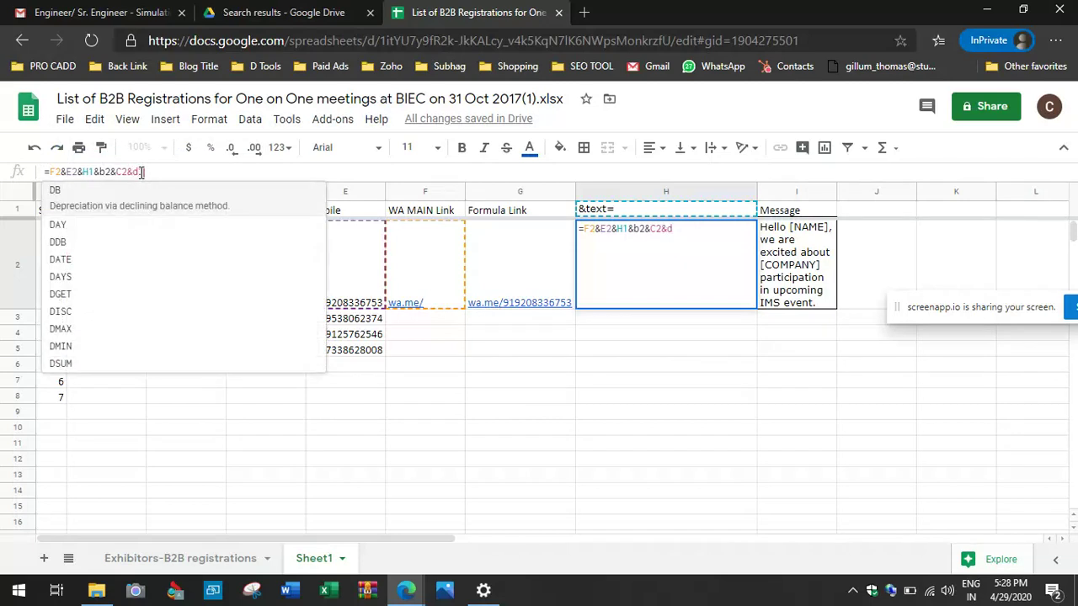
{"action": "type", "text": "2"}
{"action": "key", "text": "Return"}
{"action": "left_click", "coordinate": [600, 240]}
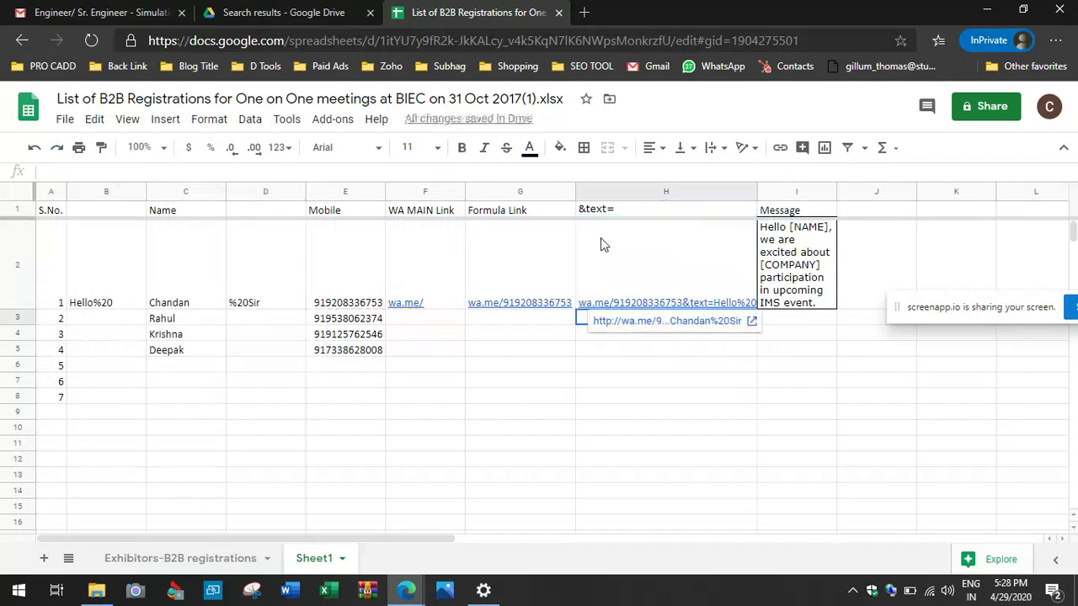
{"action": "double_click", "coordinate": [757, 201]}
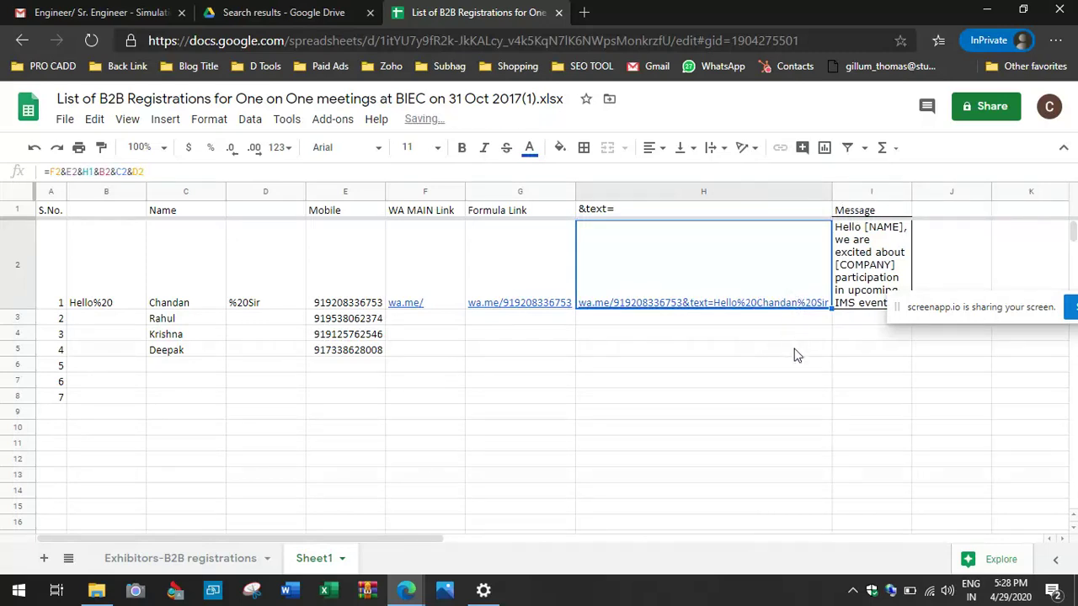
{"action": "key", "text": "ctrl+c"}
Step: Send the new link in a WhatsApp chat and open it to check the 'Hello … Sir' greeting
{"action": "mouse_move", "coordinate": [408, 594]}
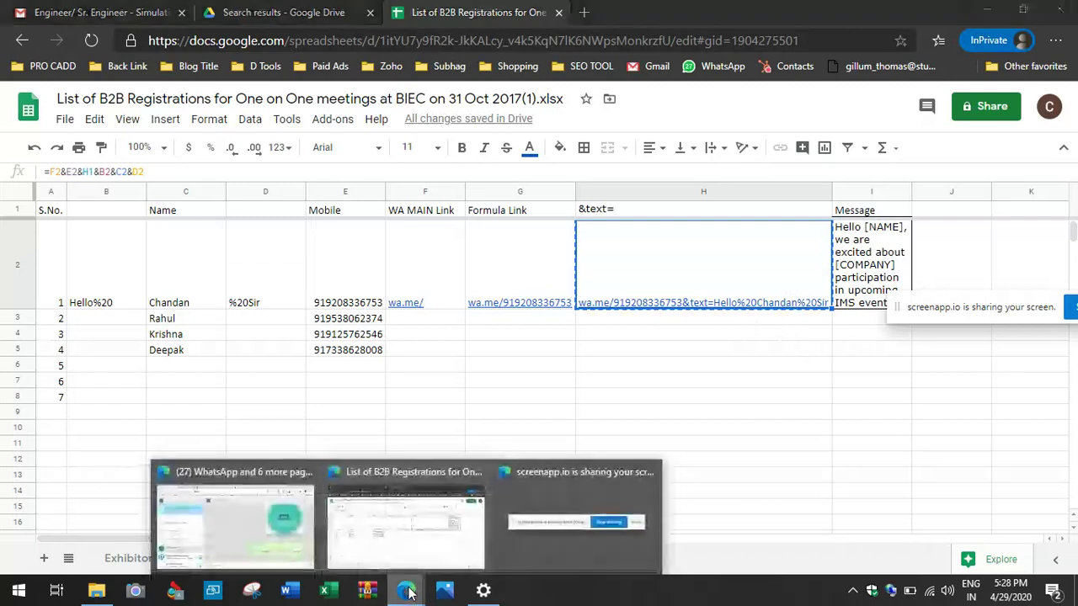
{"action": "left_click", "coordinate": [251, 523]}
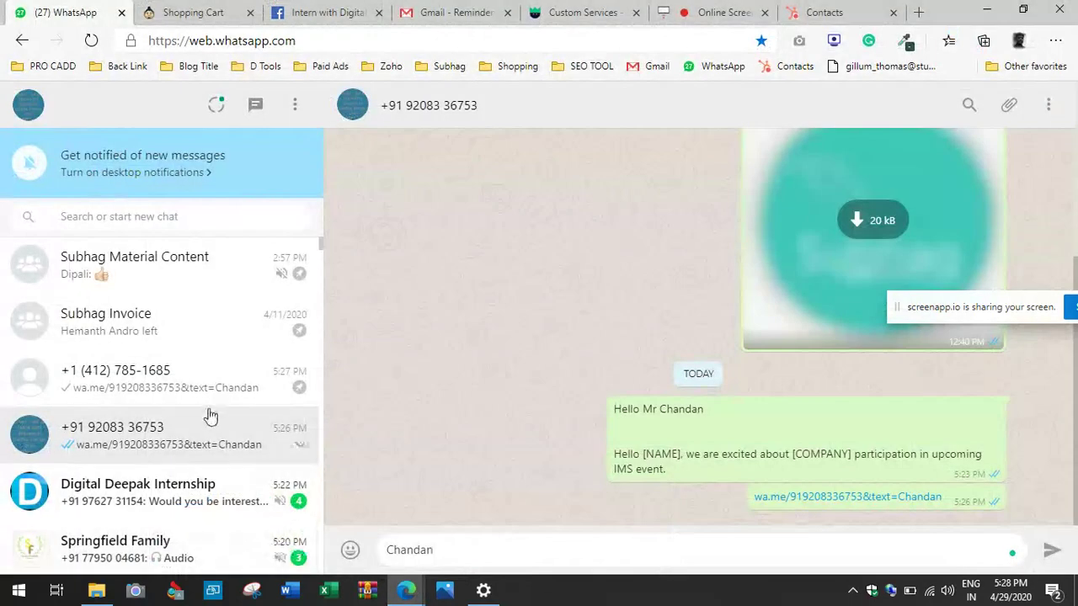
{"action": "left_click", "coordinate": [195, 381]}
{"action": "key", "text": "ctrl+v"}
{"action": "key", "text": "Return"}
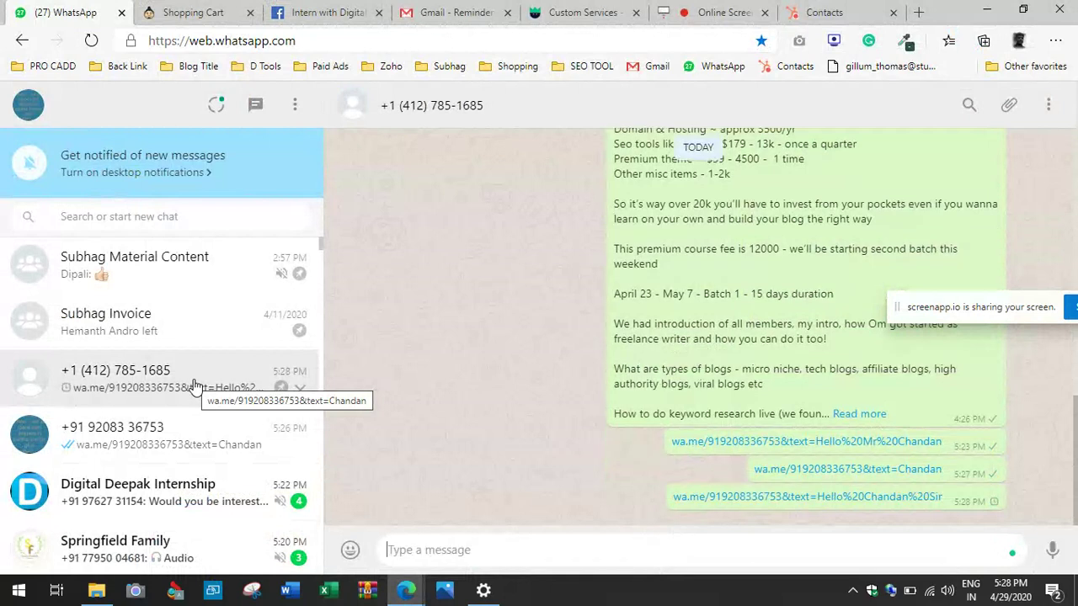
{"action": "left_click", "coordinate": [680, 498]}
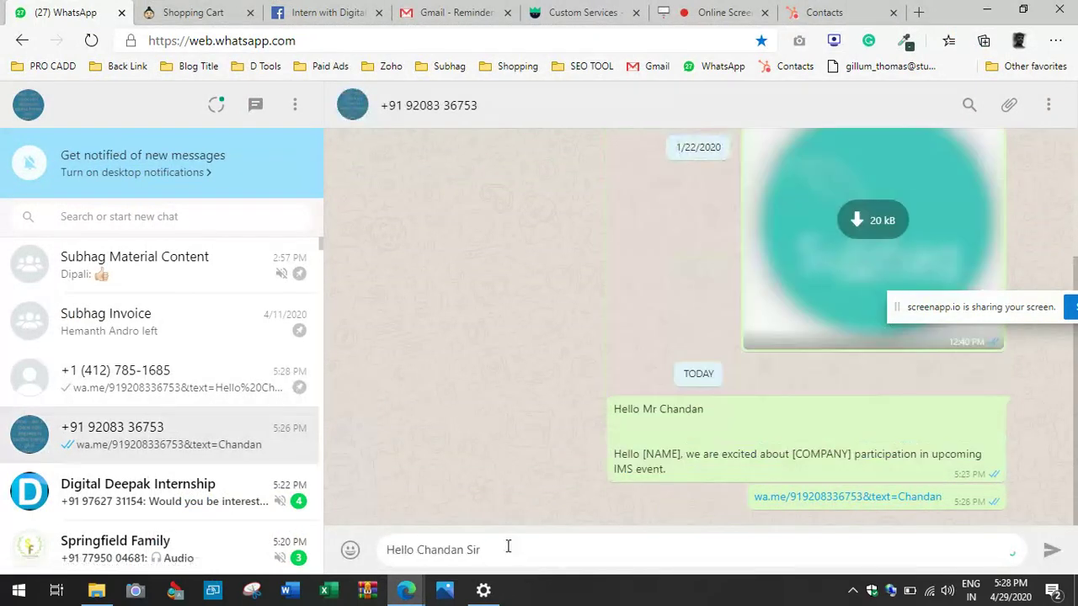
{"action": "left_click", "coordinate": [405, 589]}
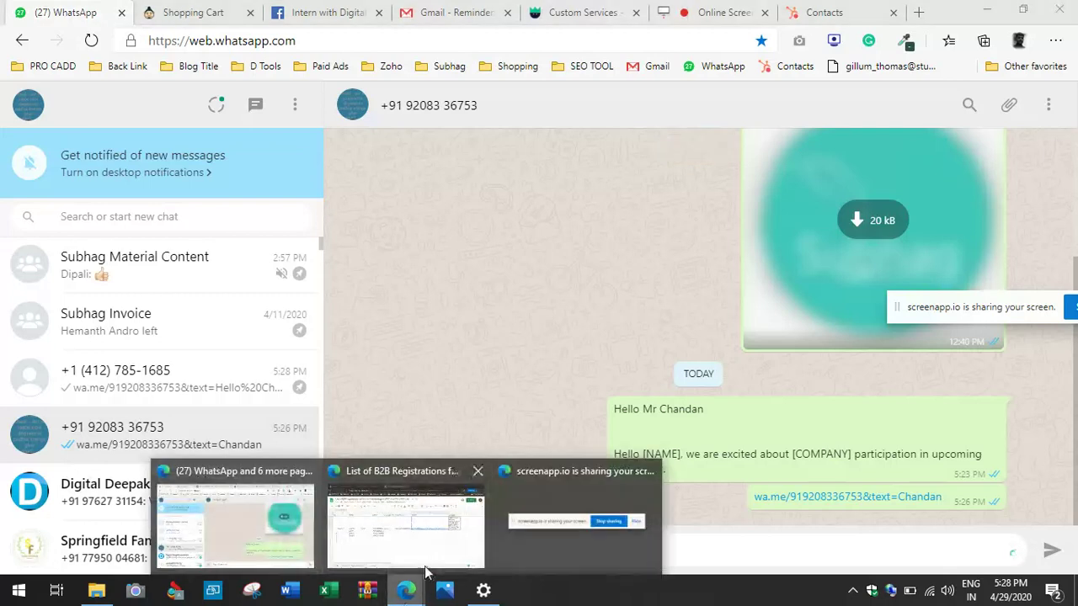
{"action": "left_click", "coordinate": [438, 539]}
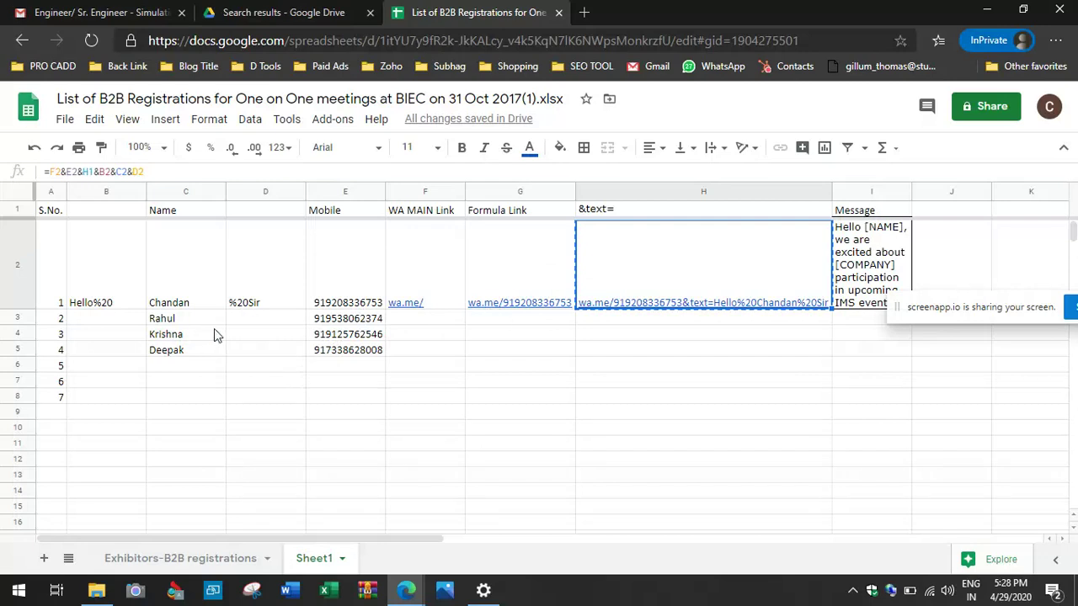
{"action": "left_click", "coordinate": [124, 291]}
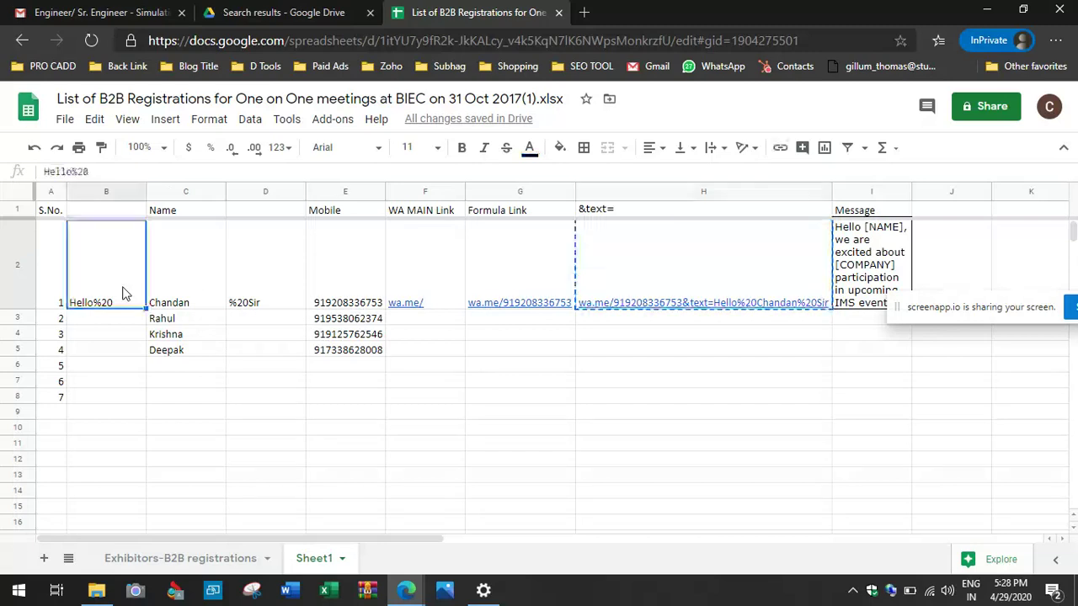
{"action": "left_click", "coordinate": [174, 291]}
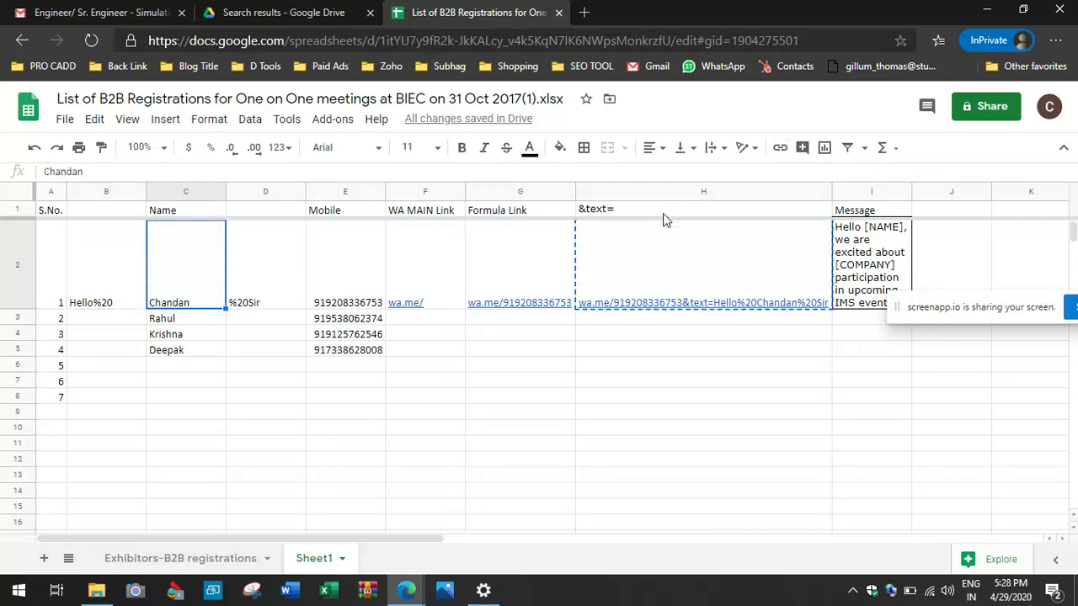
Step: Add $ anchors so H2 reads =F2&E2&$H1&$B$2&C2&$D$2
{"action": "key", "text": "Escape"}
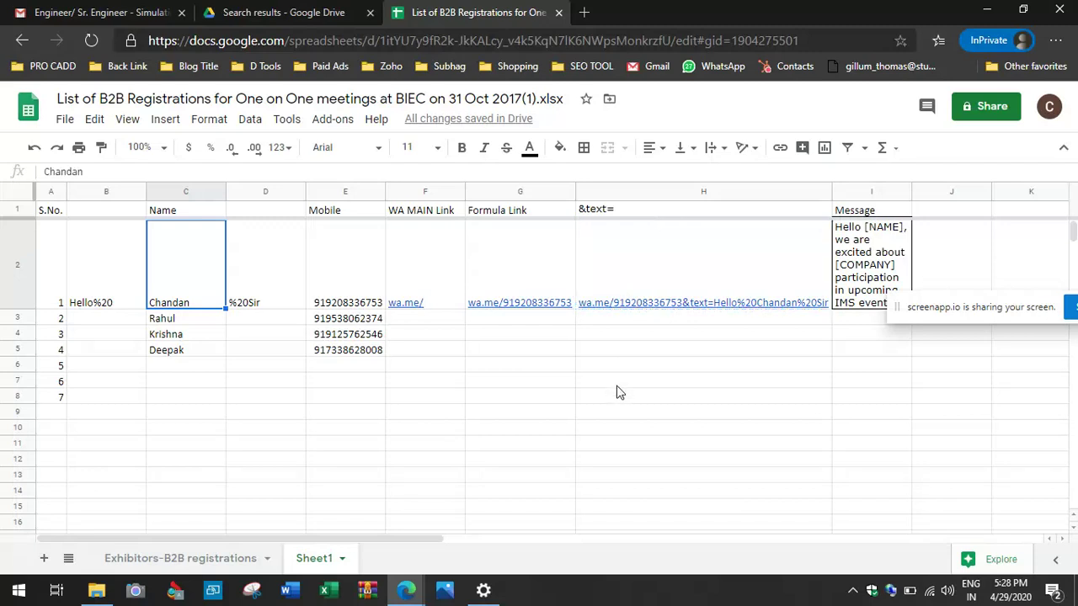
{"action": "left_click", "coordinate": [629, 278]}
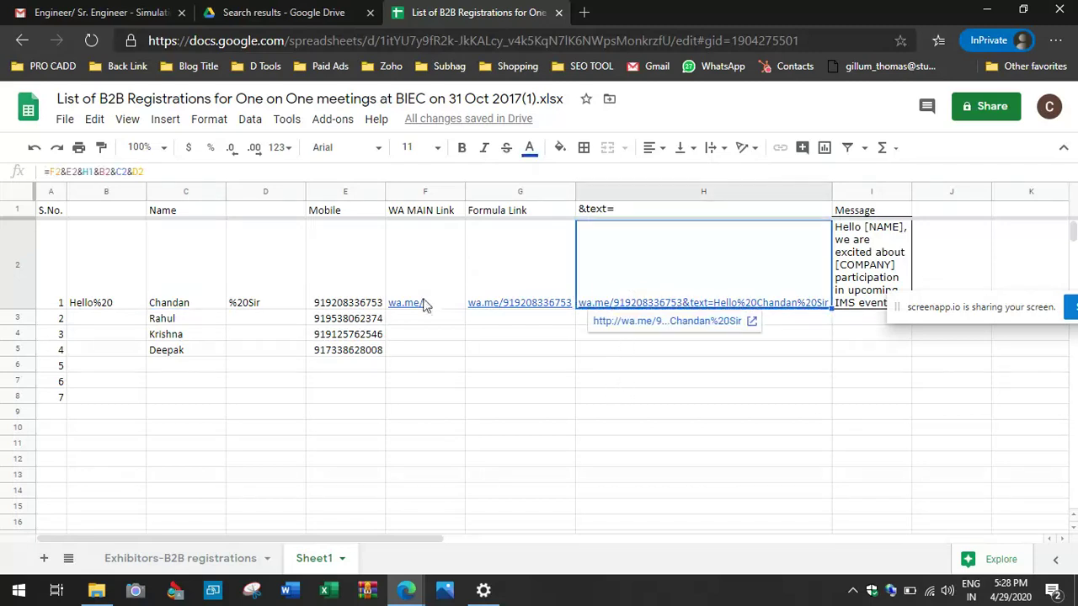
{"action": "left_click", "coordinate": [101, 171]}
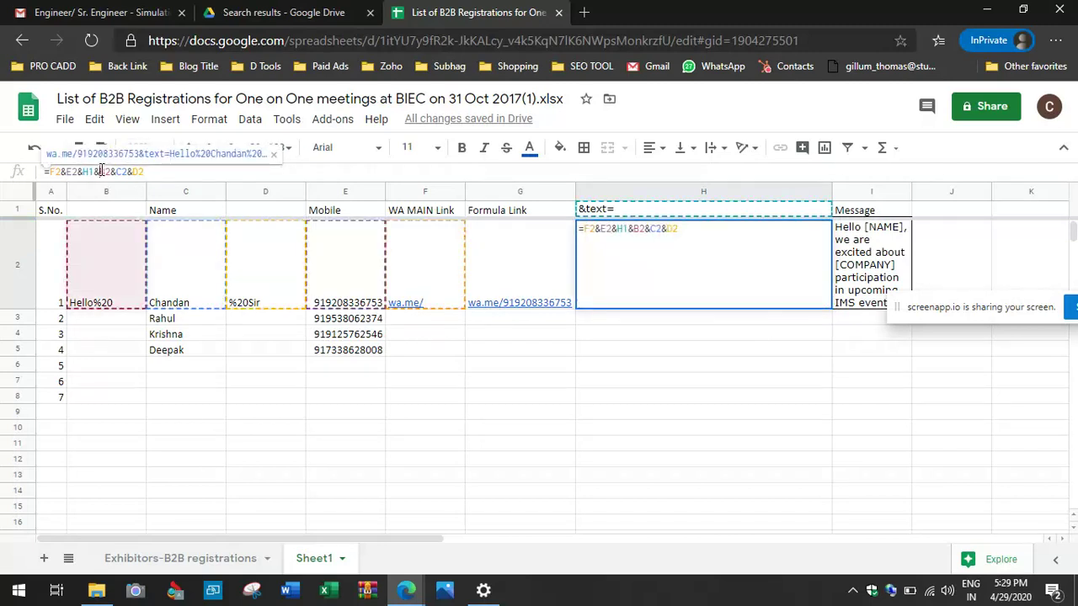
{"action": "type", "text": "$B$"}
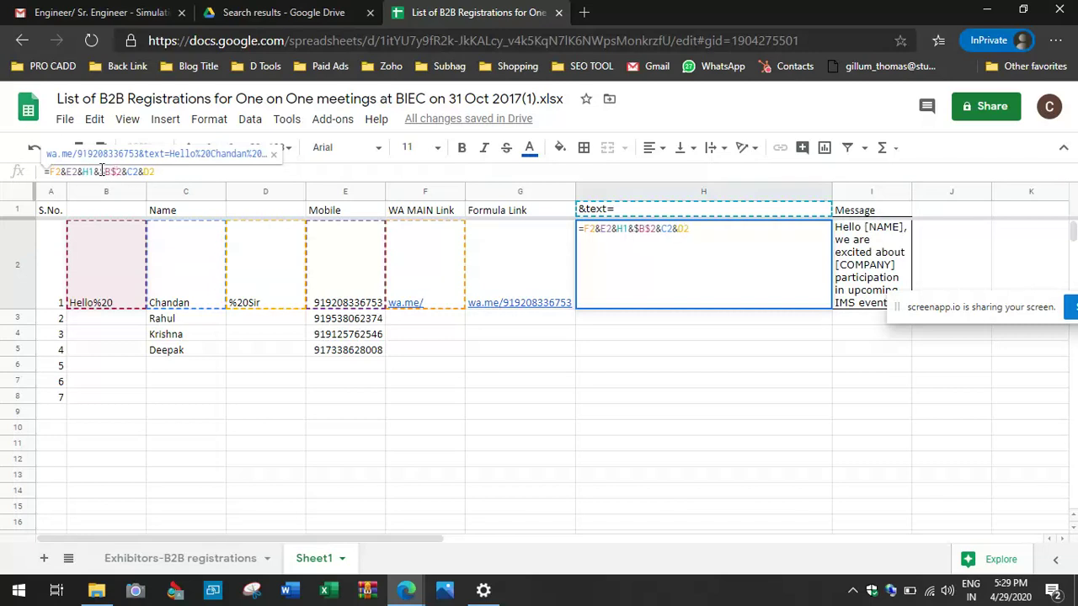
{"action": "key", "text": "Right"}
{"action": "key", "text": "Right"}
{"action": "key", "text": "Right"}
{"action": "key", "text": "Right"}
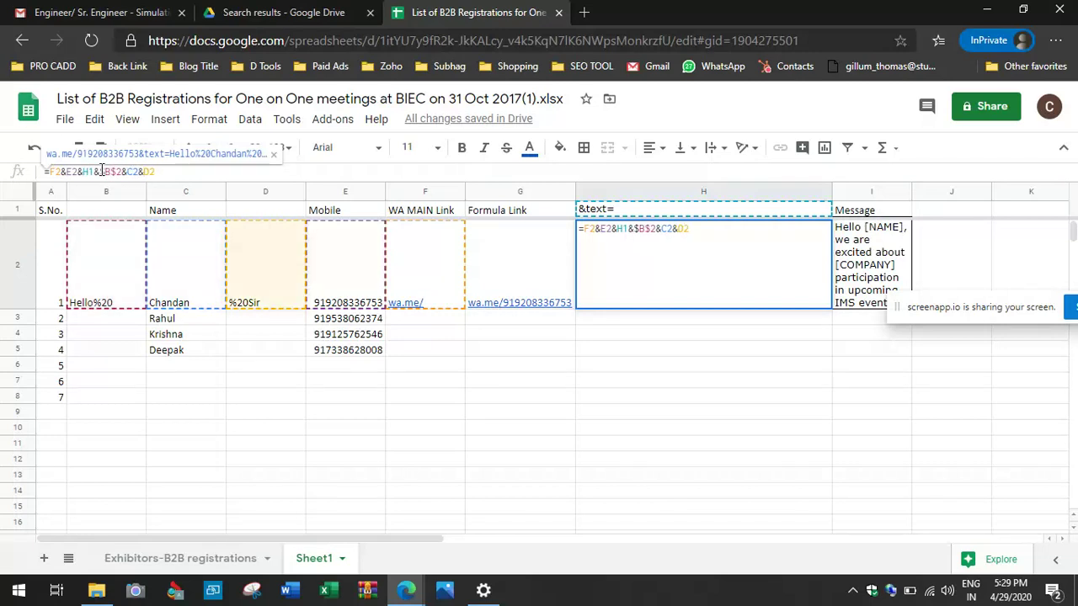
{"action": "type", "text": "$B$"}
{"action": "key", "text": "Left"}
{"action": "key", "text": "Left"}
{"action": "key", "text": "Left"}
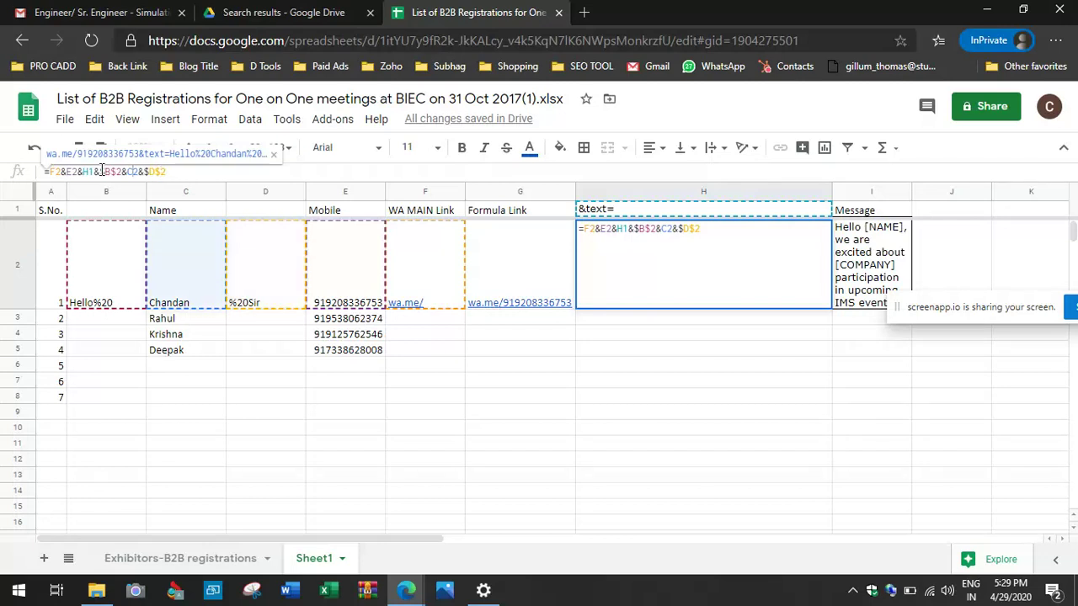
{"action": "key", "text": "Left"}
{"action": "key", "text": "Left"}
{"action": "key", "text": "Left"}
{"action": "key", "text": "Left"}
{"action": "key", "text": "Left"}
{"action": "key", "text": "Left"}
{"action": "key", "text": "Left"}
{"action": "key", "text": "Left"}
{"action": "key", "text": "Left"}
{"action": "key", "text": "Left"}
{"action": "key", "text": "Right"}
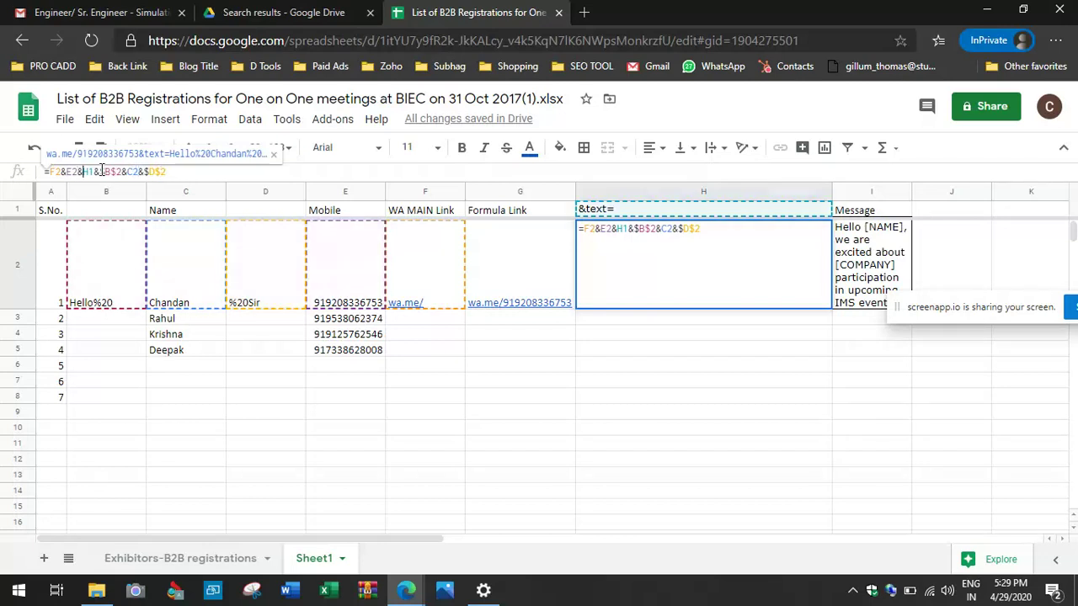
{"action": "type", "text": "$"}
{"action": "key", "text": "Right"}
{"action": "type", "text": "$"}
{"action": "key", "text": "Return"}
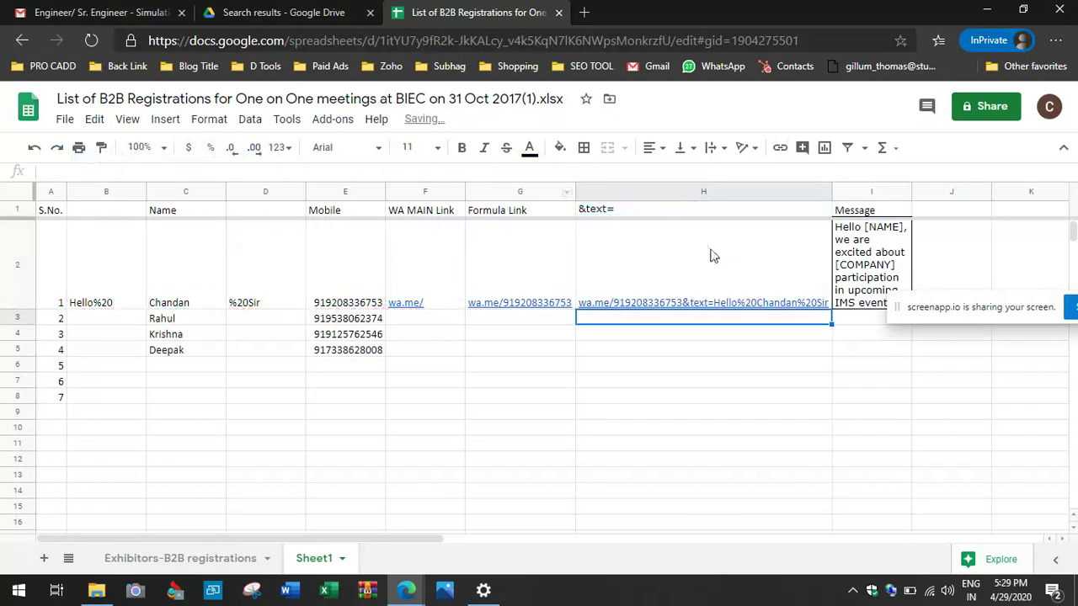
{"action": "left_click", "coordinate": [714, 253]}
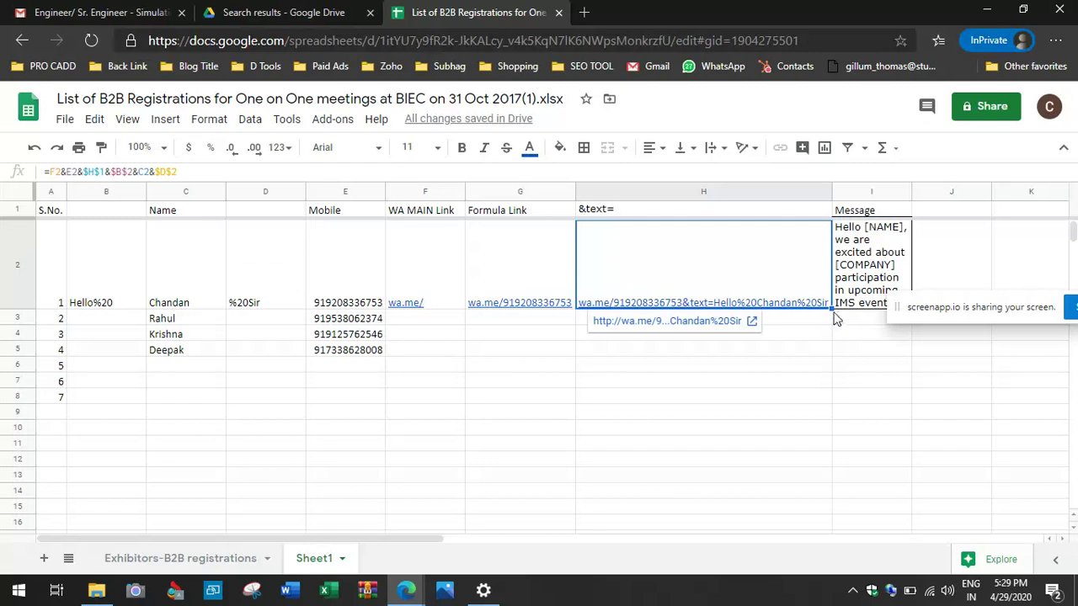
{"action": "left_click_drag", "start_coordinate": [831, 308], "coordinate": [834, 353]}
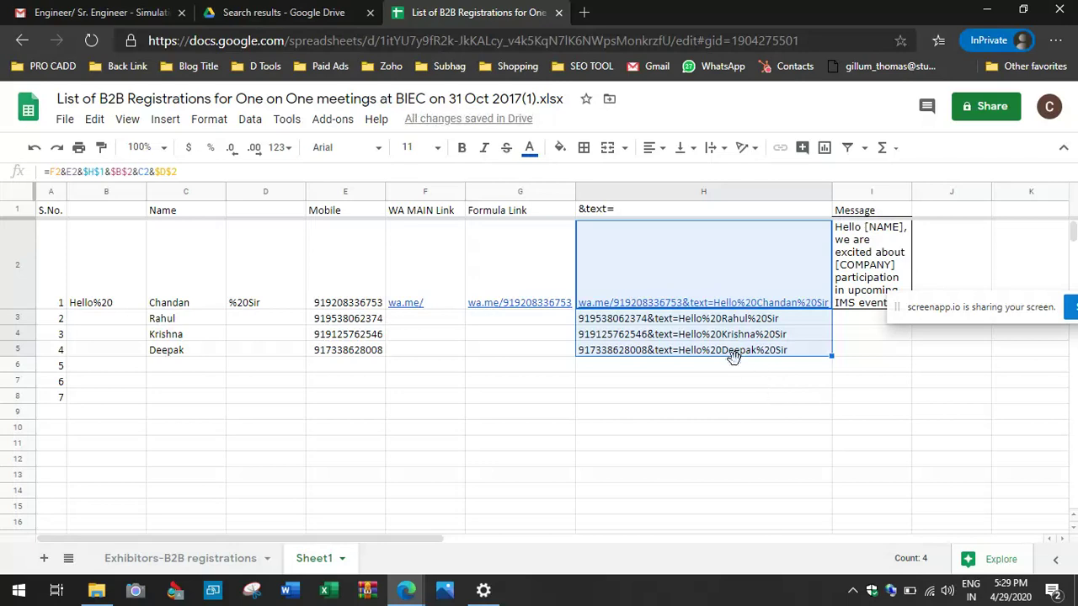
{"action": "left_click", "coordinate": [665, 322]}
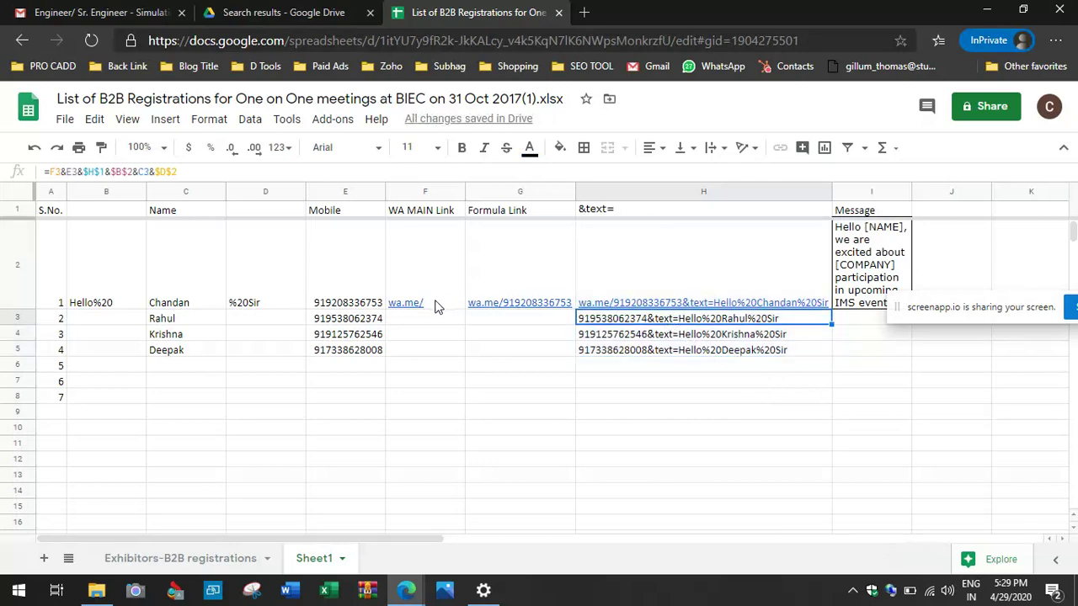
{"action": "mouse_move", "coordinate": [435, 307]}
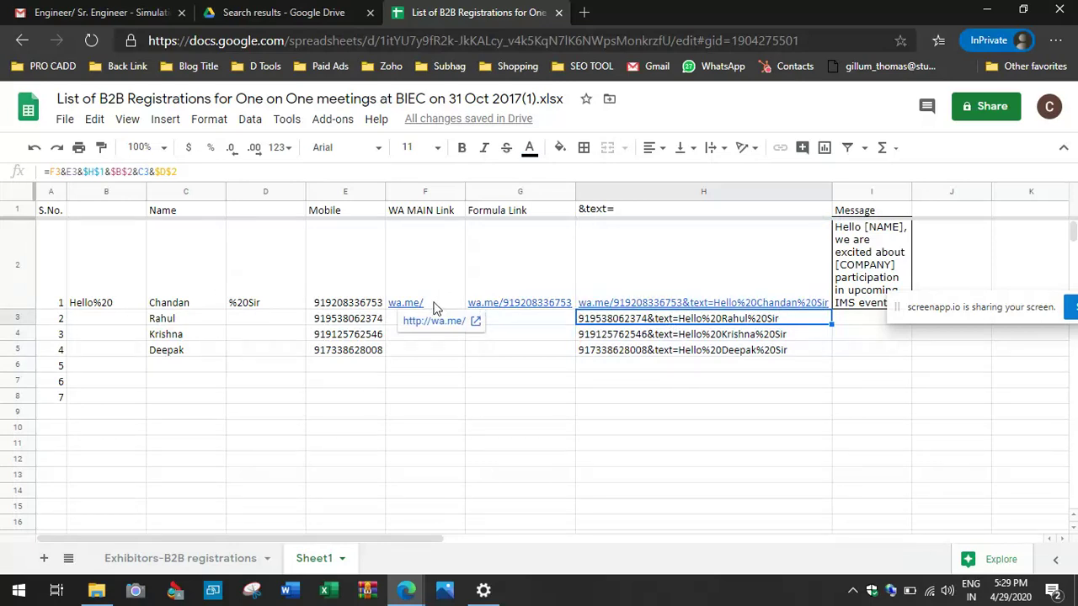
Step: Delete the Formula Link column and fill the link formula down to row 5
{"action": "left_click", "coordinate": [501, 192]}
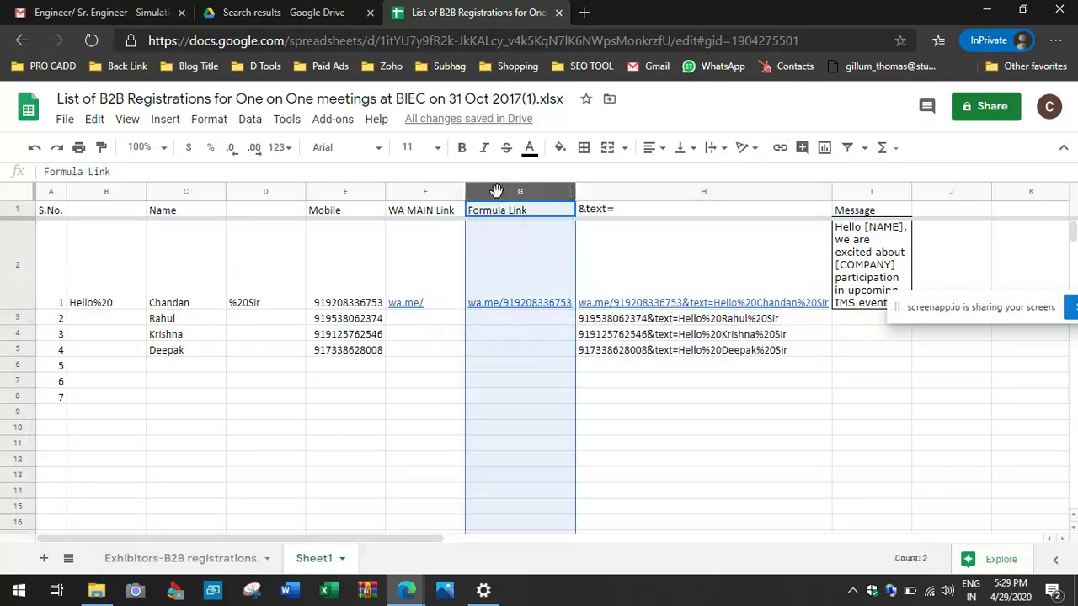
{"action": "right_click", "coordinate": [500, 192]}
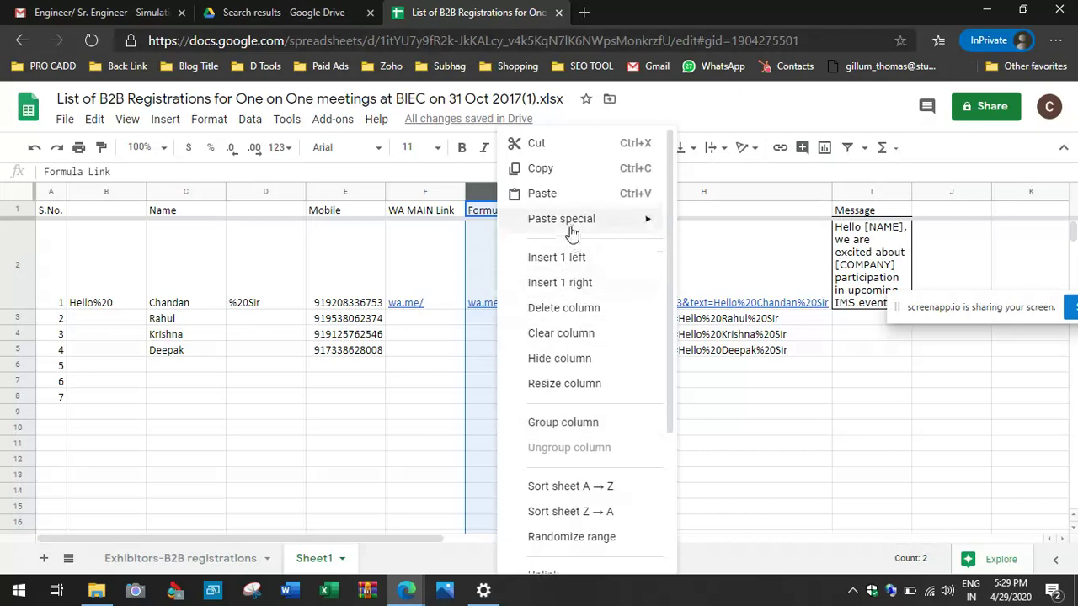
{"action": "left_click", "coordinate": [562, 308]}
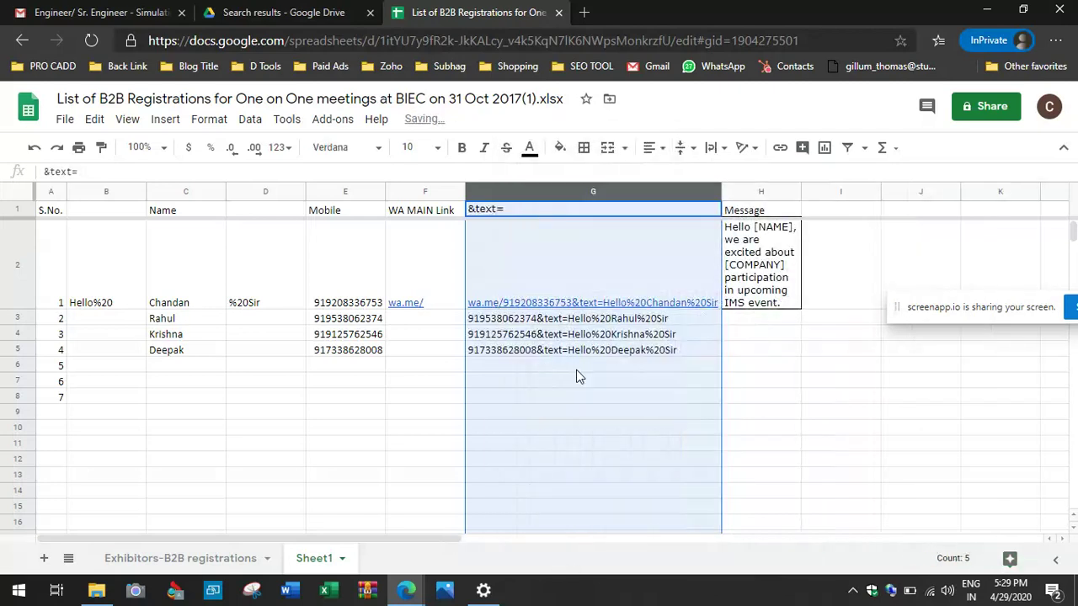
{"action": "left_click", "coordinate": [576, 368]}
{"action": "left_click", "coordinate": [522, 292]}
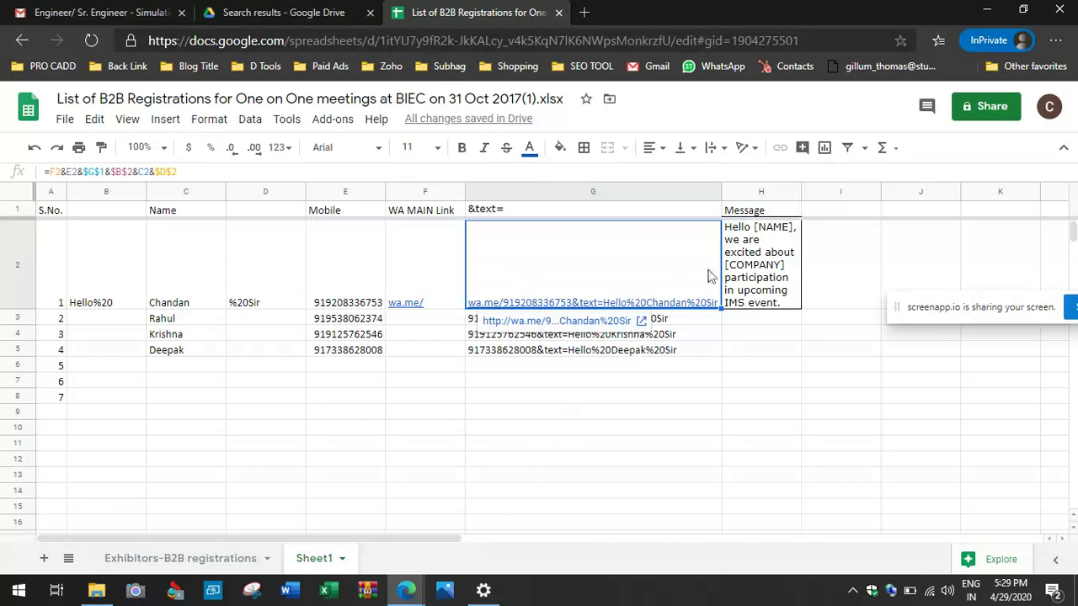
{"action": "left_click_drag", "start_coordinate": [719, 312], "coordinate": [720, 352]}
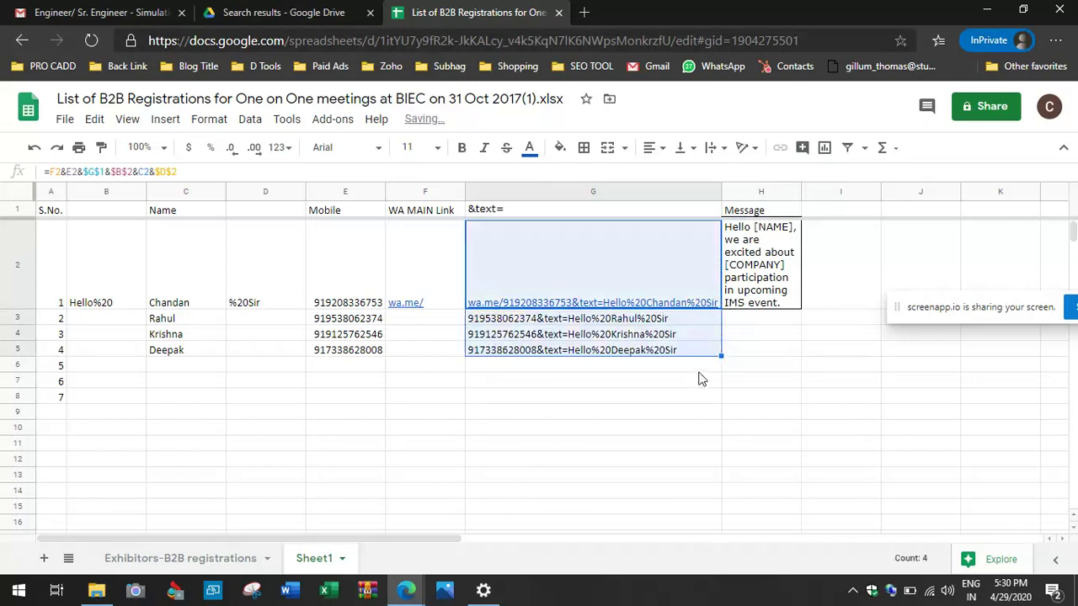
{"action": "left_click", "coordinate": [554, 284]}
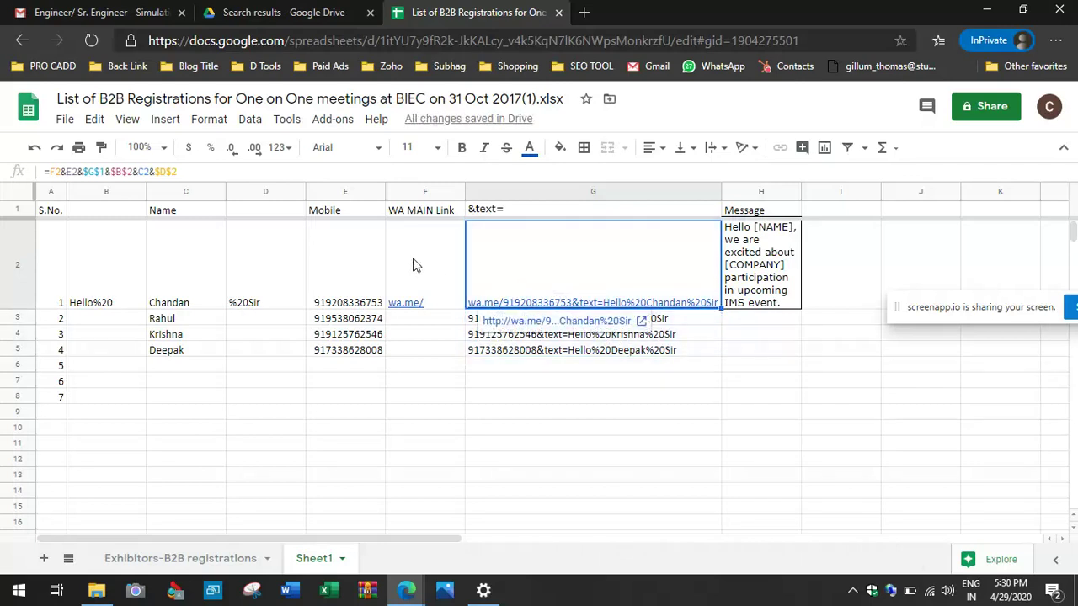
Step: Insert a column left of Mobile and move the WA MAIN Link header and wa.me/ into it
{"action": "left_click", "coordinate": [413, 192]}
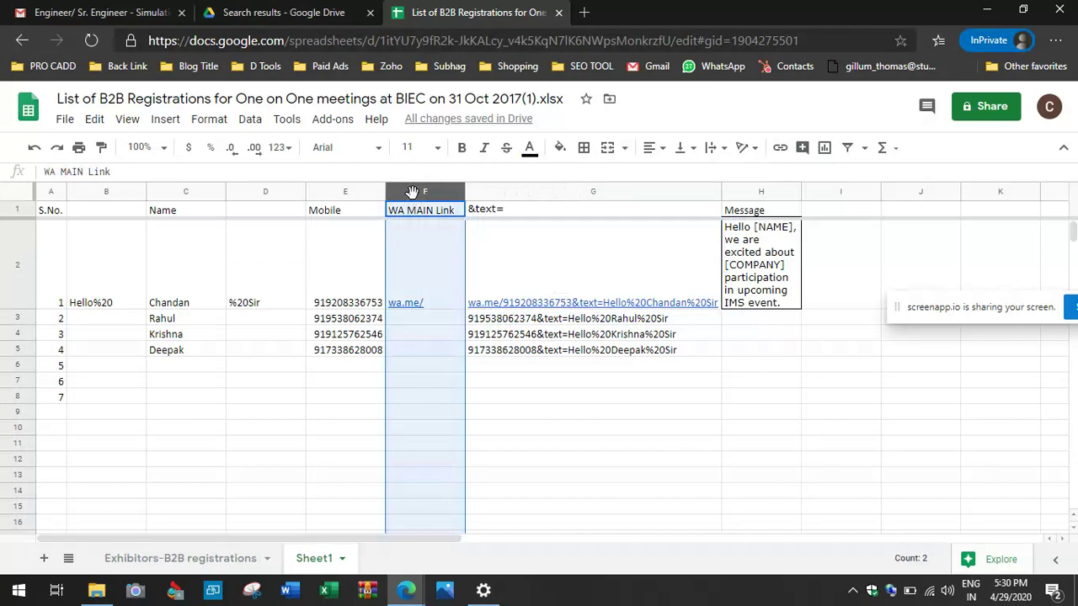
{"action": "right_click", "coordinate": [412, 192]}
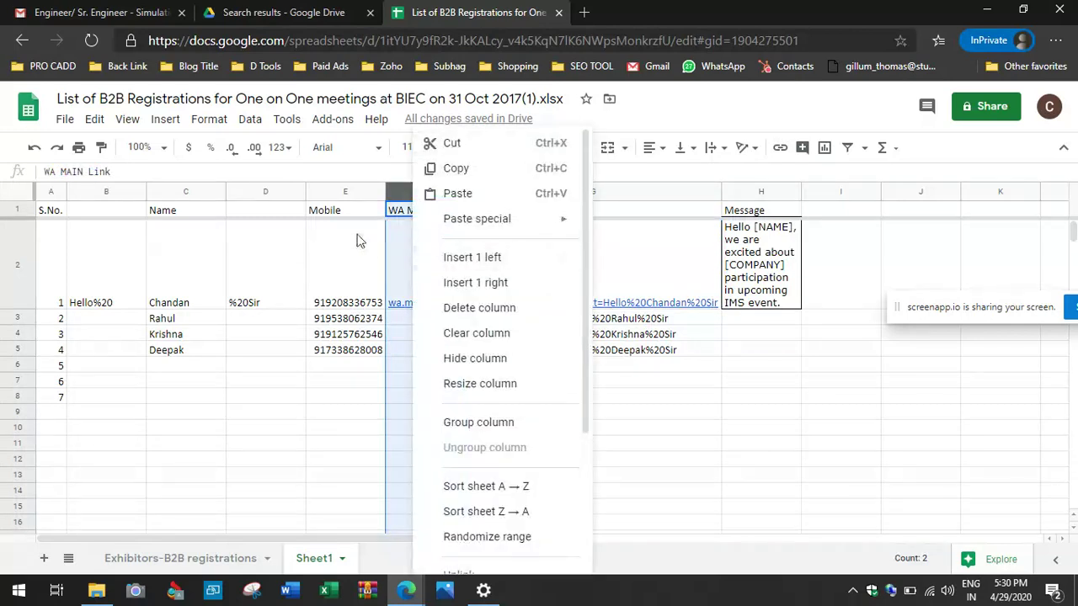
{"action": "left_click", "coordinate": [325, 192]}
{"action": "right_click", "coordinate": [325, 192]}
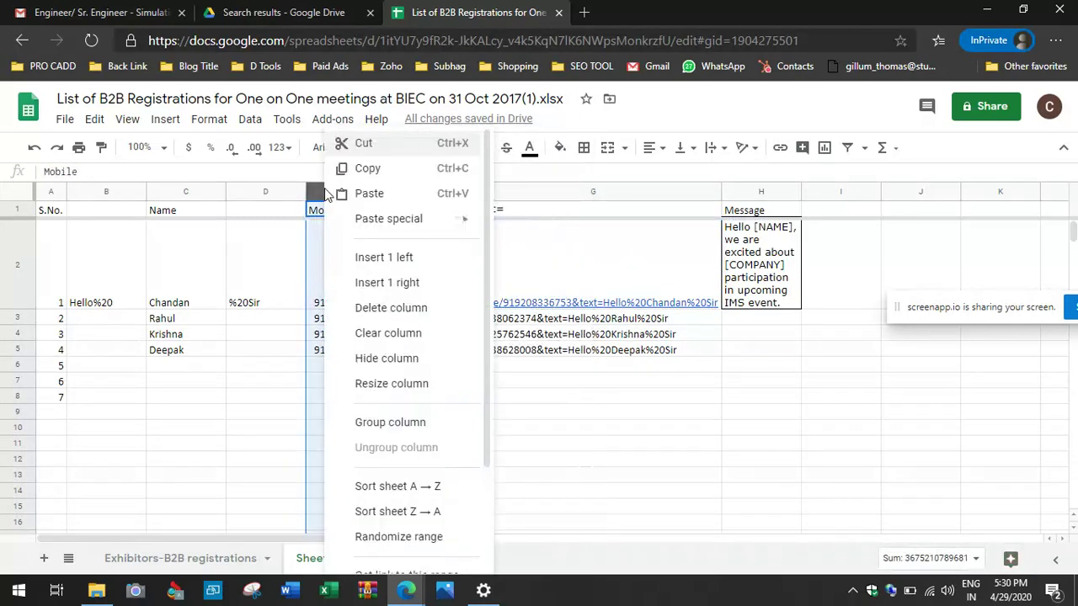
{"action": "left_click", "coordinate": [383, 256]}
{"action": "left_click", "coordinate": [479, 287]}
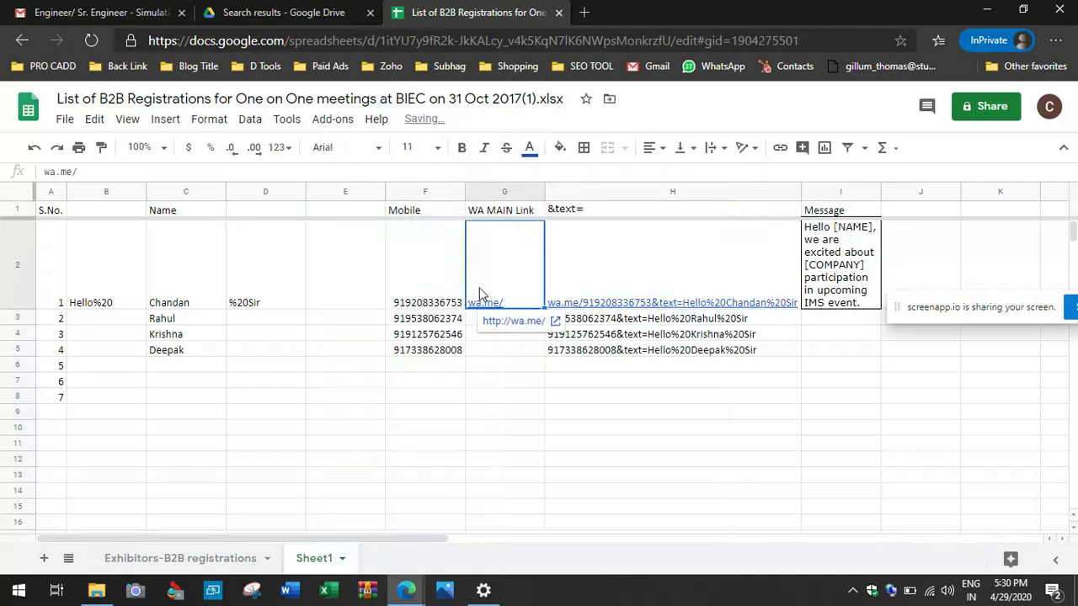
{"action": "left_click", "coordinate": [488, 211]}
{"action": "key", "text": "shift+Down"}
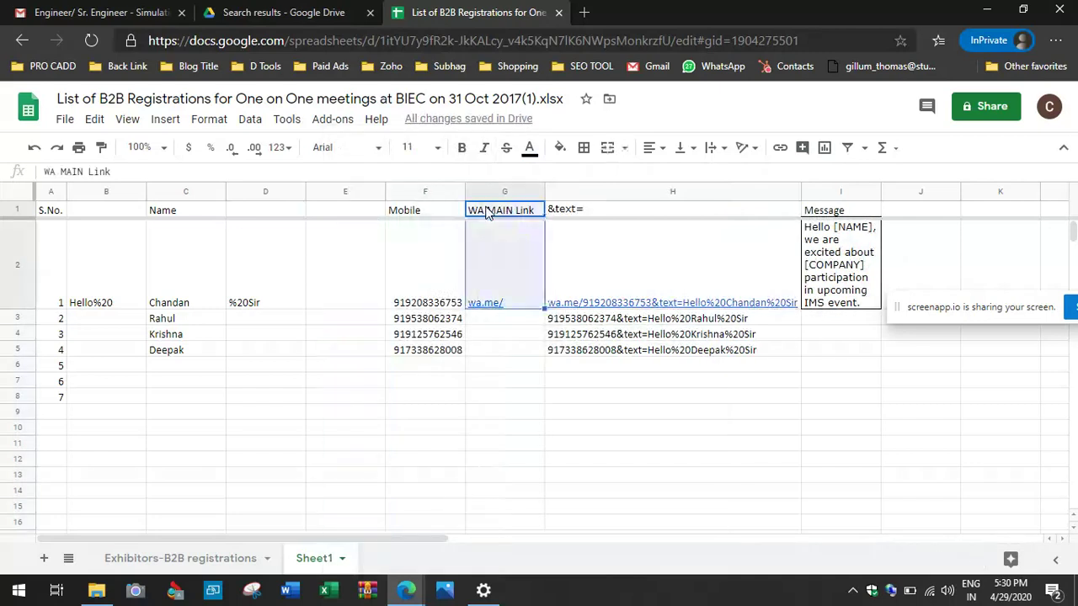
{"action": "key", "text": "ctrl+x"}
{"action": "key", "text": "Left"}
{"action": "key", "text": "Left"}
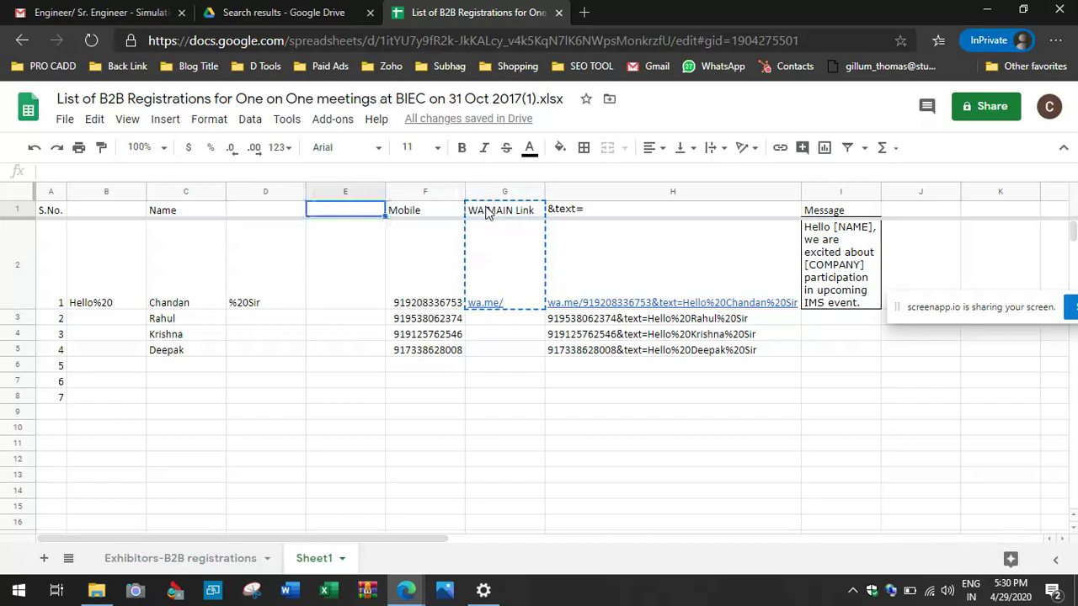
{"action": "key", "text": "ctrl+v"}
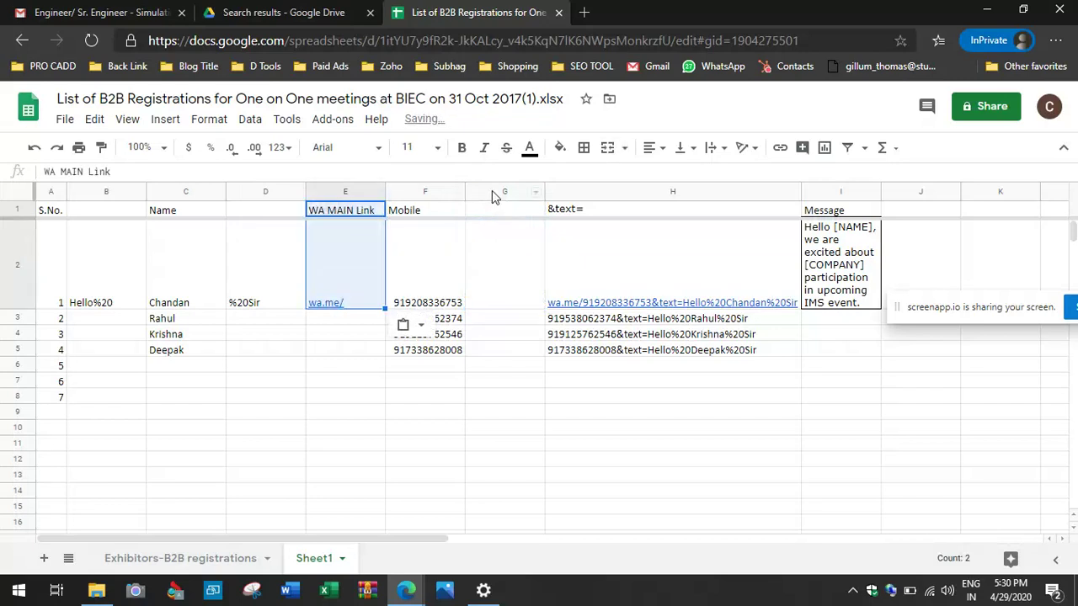
Step: Delete the leftover empty column and check the relocated wa.me/ cell
{"action": "right_click", "coordinate": [493, 195]}
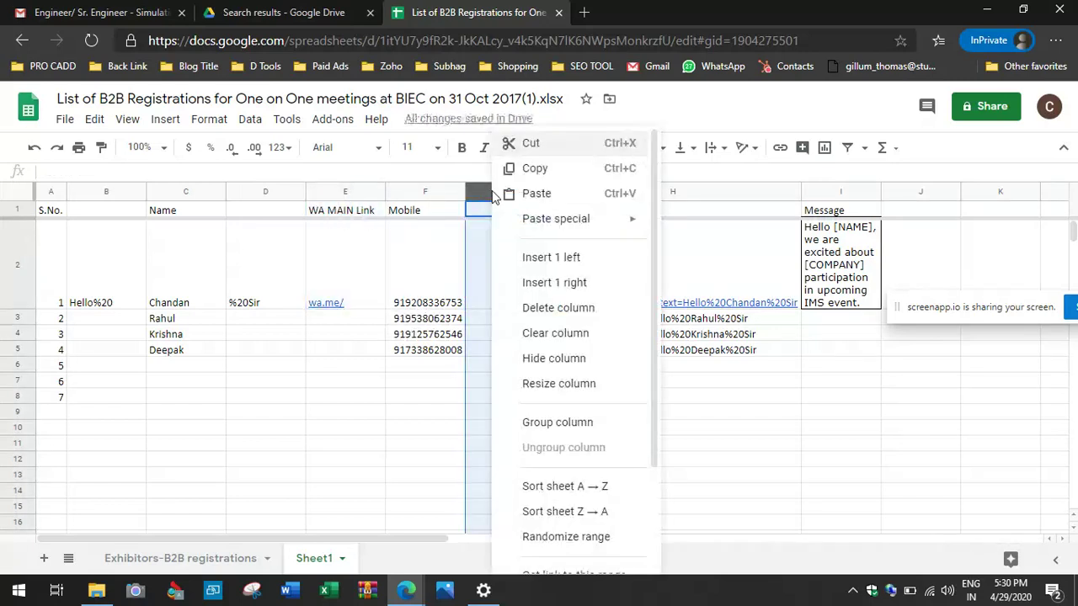
{"action": "left_click", "coordinate": [539, 317]}
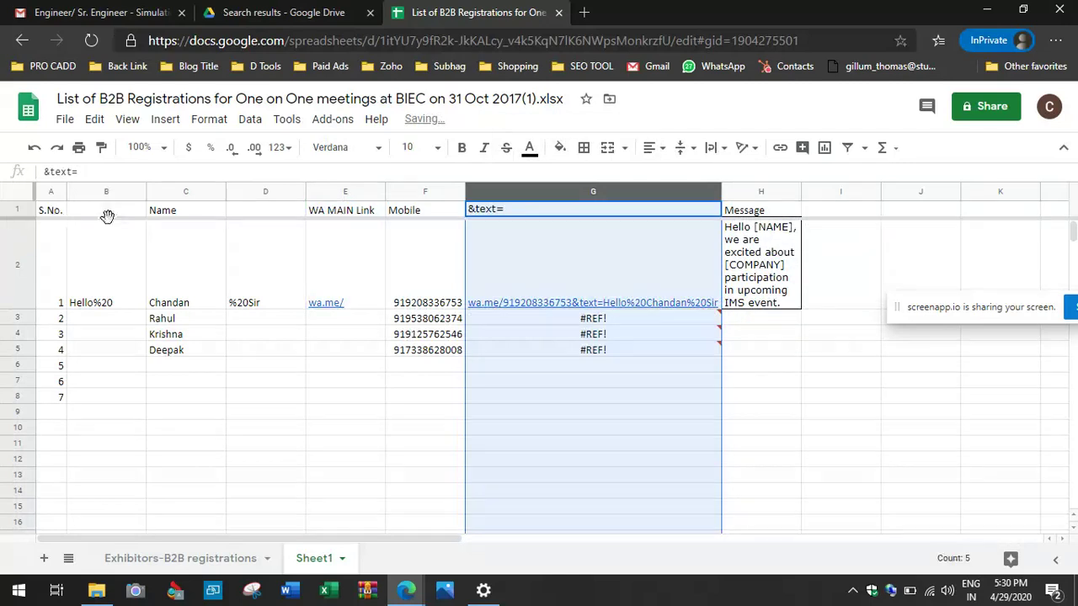
{"action": "left_click", "coordinate": [351, 284]}
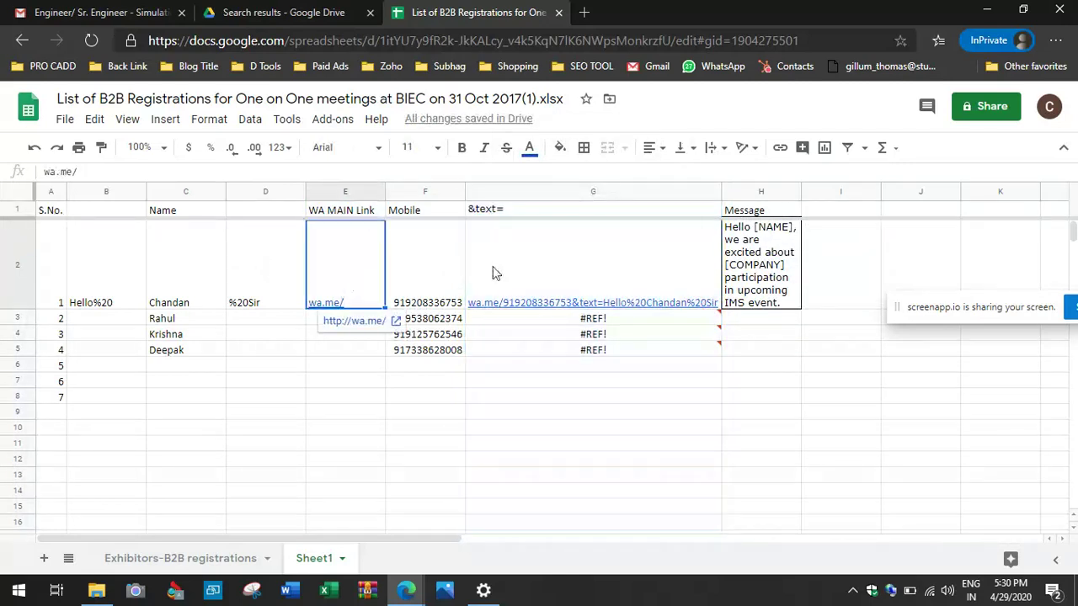
{"action": "left_click", "coordinate": [514, 268]}
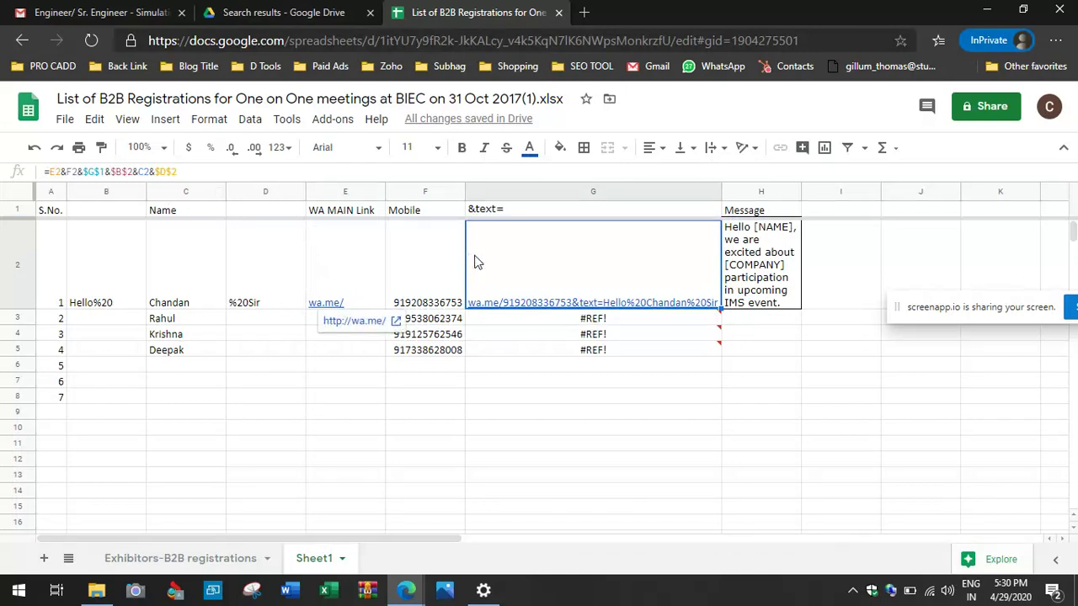
Step: Anchor column E in G2 as =$E2&F2&$G$1&$B$2&C2&$D$2 and refill it down to G5
{"action": "left_click_drag", "start_coordinate": [722, 310], "coordinate": [726, 353]}
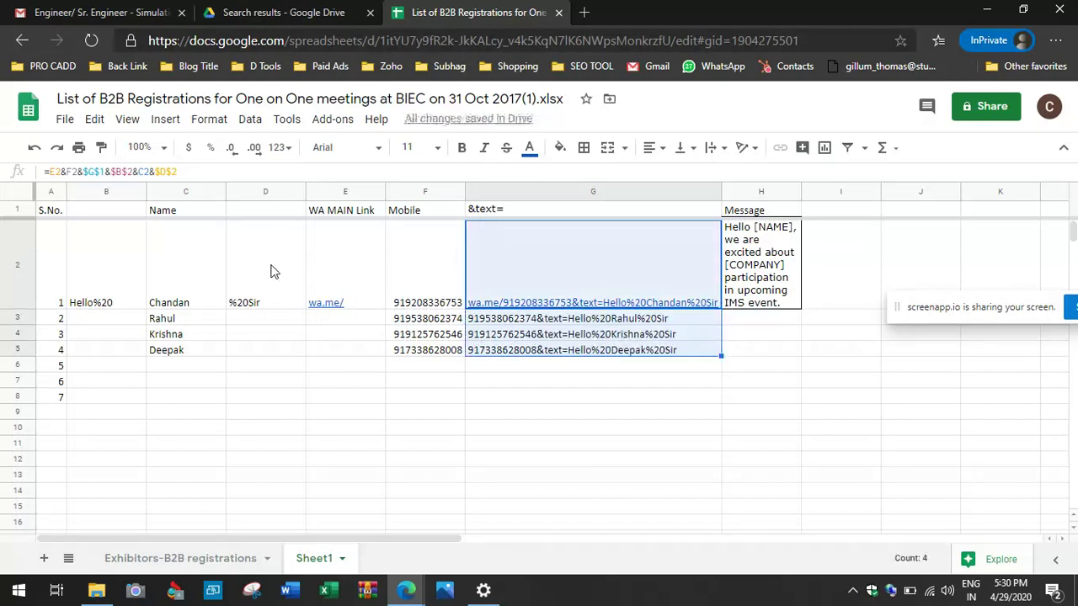
{"action": "left_click", "coordinate": [48, 174]}
{"action": "type", "text": "$E$"}
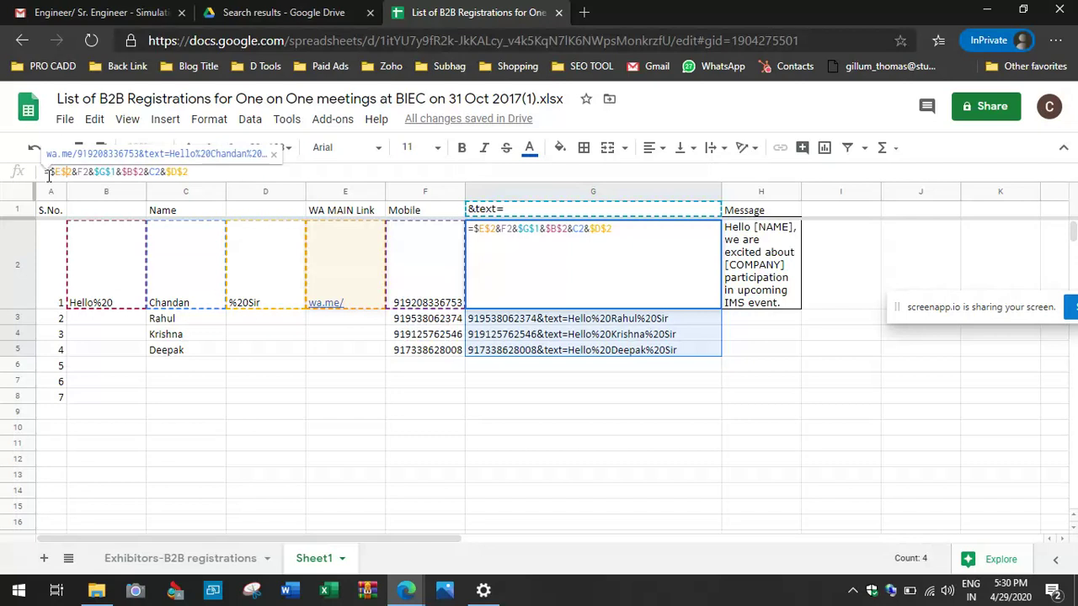
{"action": "key", "text": "Return"}
{"action": "key", "text": "shift+Return"}
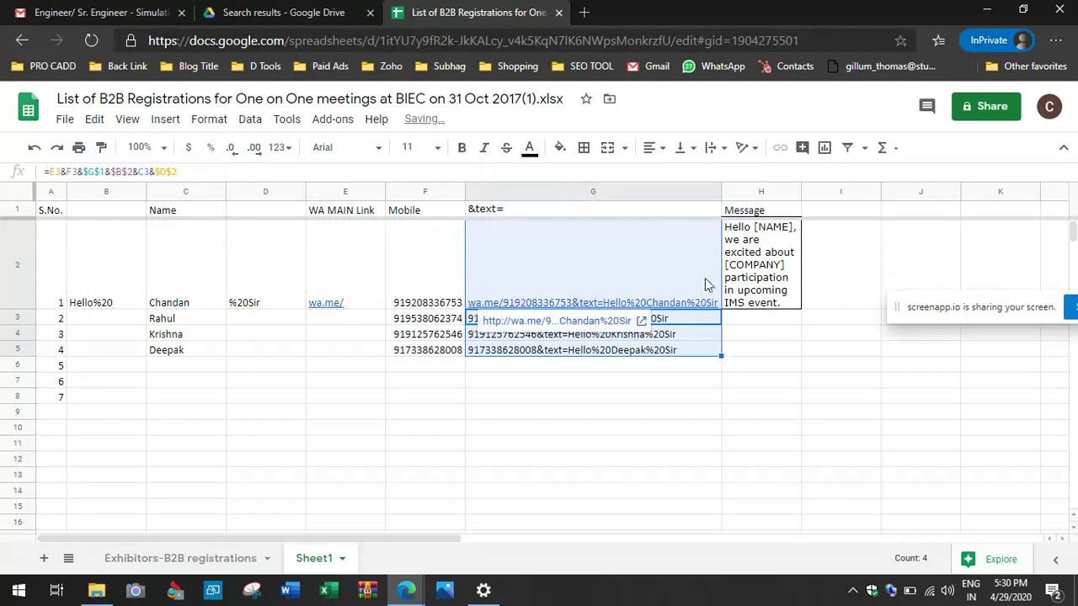
{"action": "left_click", "coordinate": [706, 289]}
{"action": "left_click_drag", "start_coordinate": [720, 309], "coordinate": [721, 351]}
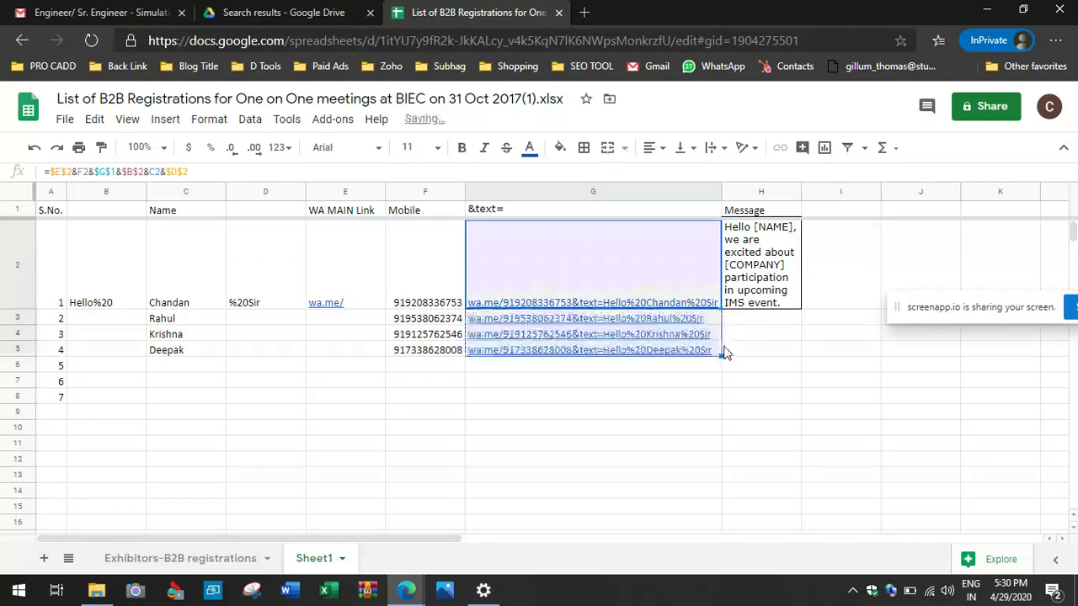
{"action": "left_click", "coordinate": [703, 403]}
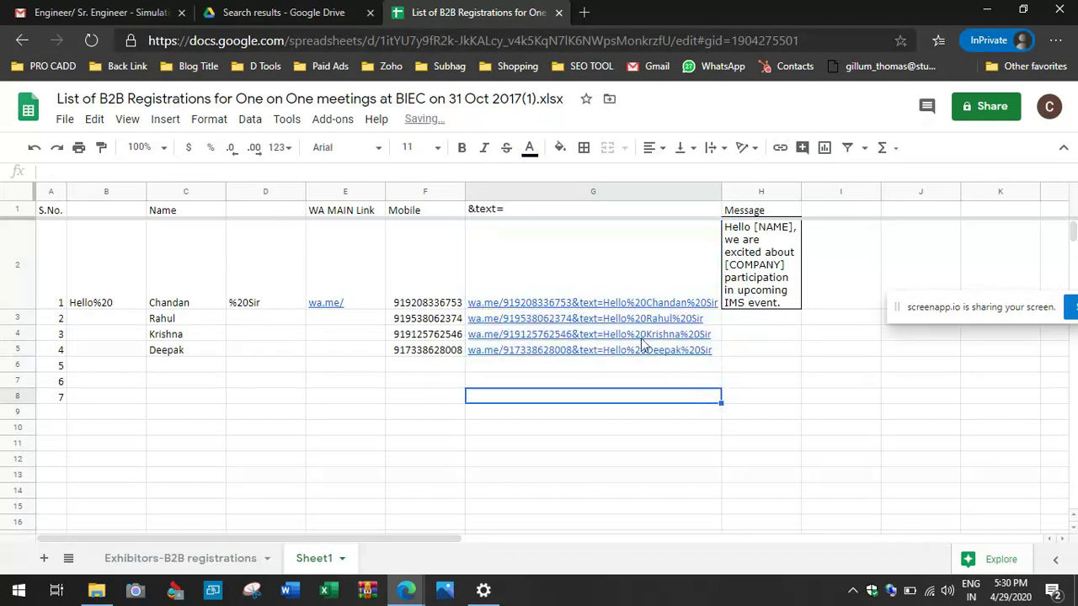
{"action": "left_click", "coordinate": [625, 283]}
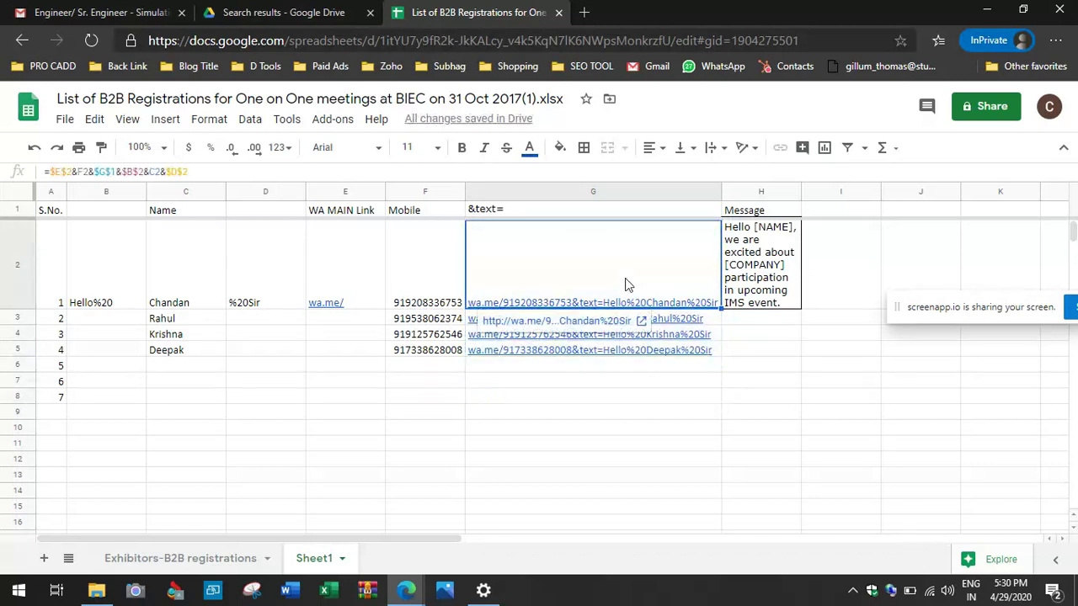
Step: Launch Notepad through the Run prompt with 'notepad'
{"action": "key", "text": "shift+Down"}
{"action": "key", "text": "shift+Down"}
{"action": "key", "text": "shift+Down"}
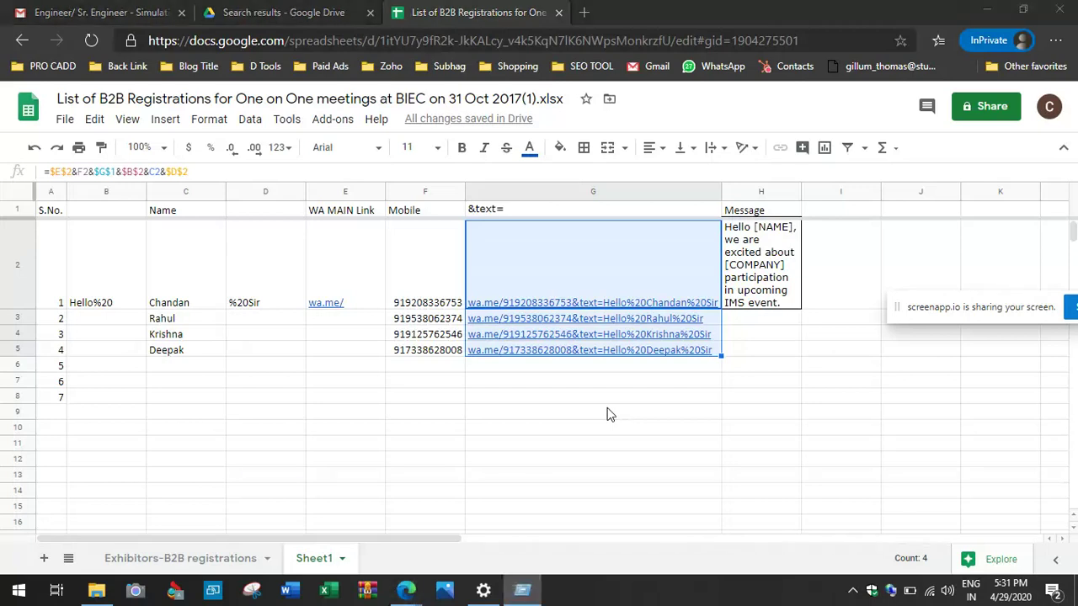
{"action": "key", "text": "super+r"}
{"action": "type", "text": "notepad"}
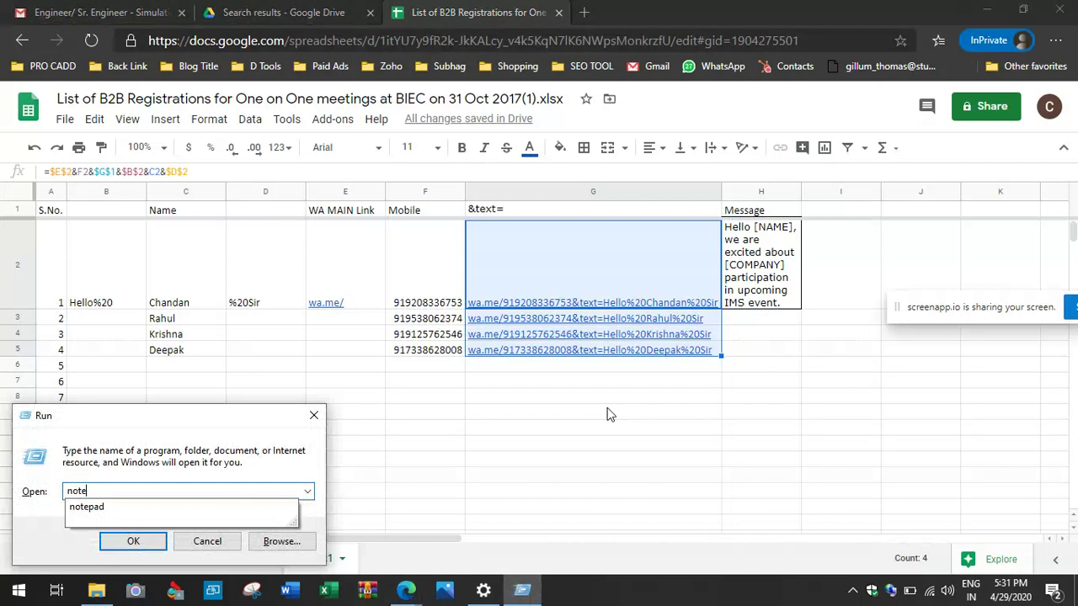
{"action": "key", "text": "Return"}
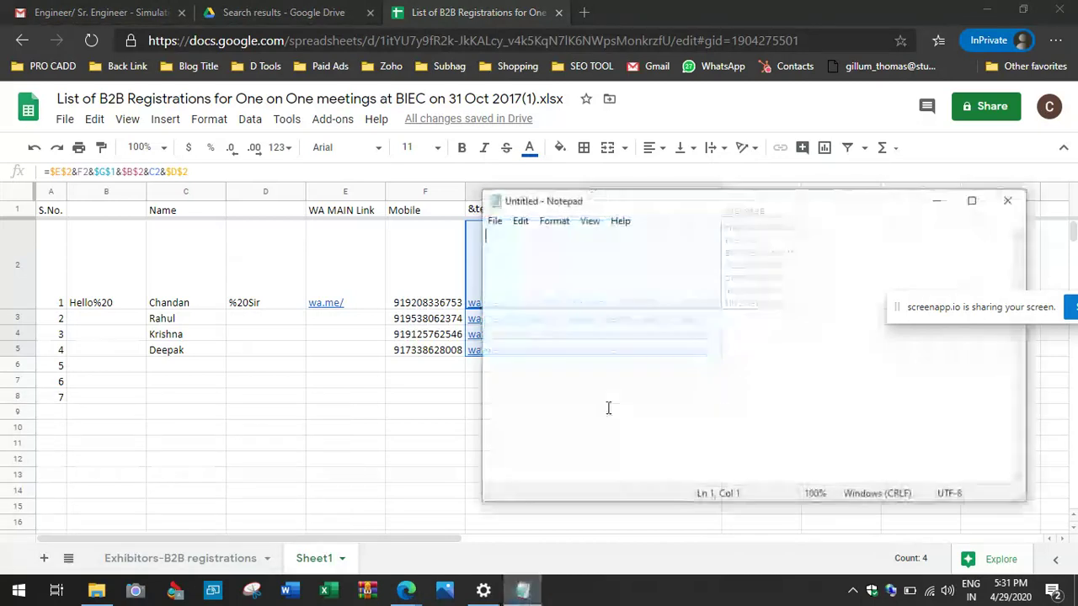
Step: Copy the four links in G2:G5 and paste them into Notepad as plain text
{"action": "left_click", "coordinate": [387, 385]}
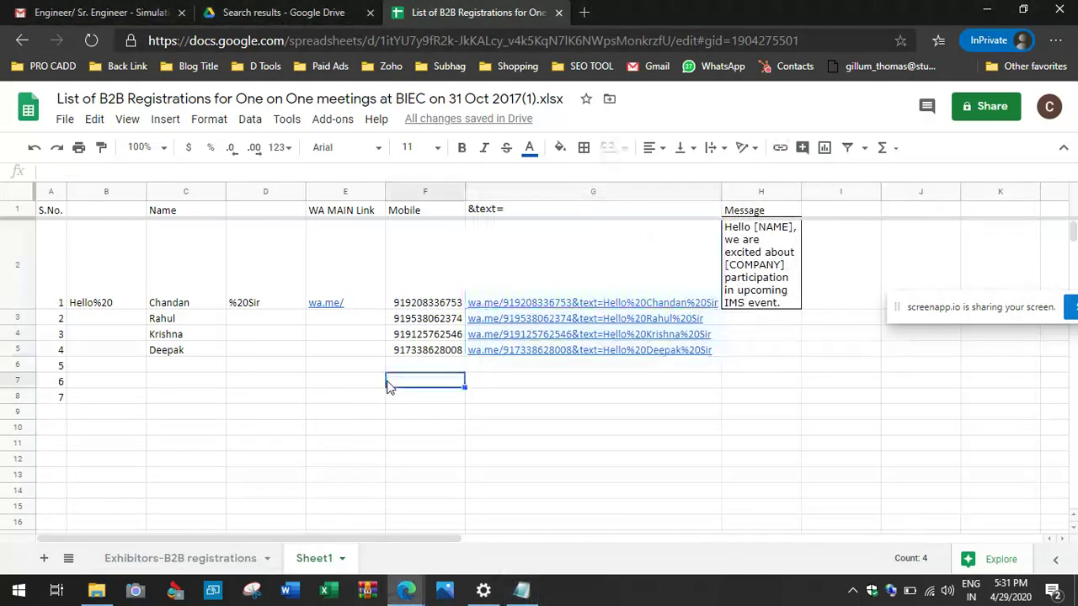
{"action": "left_click", "coordinate": [517, 279]}
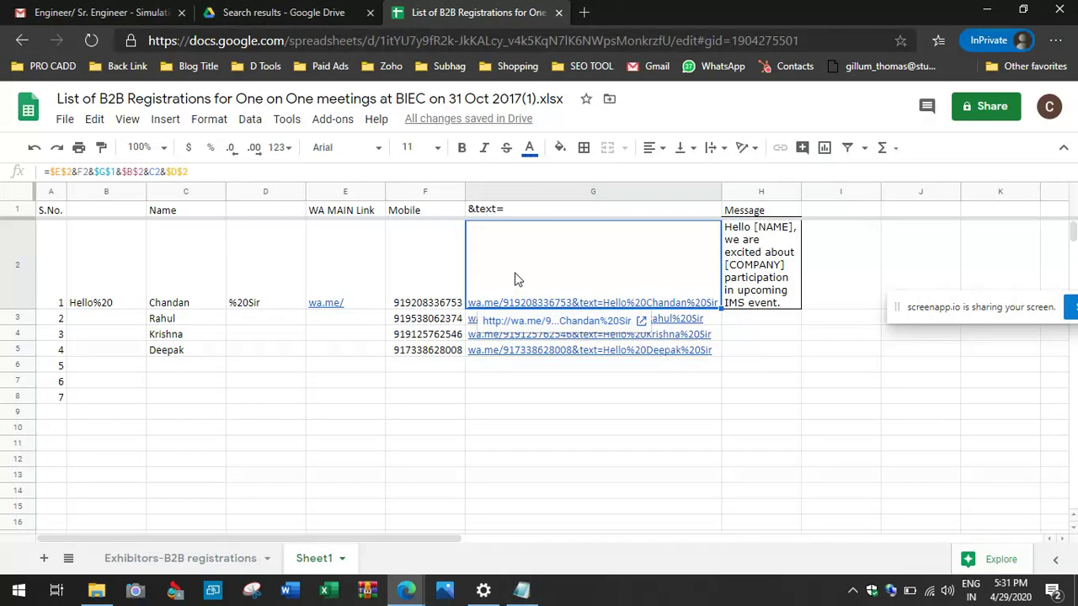
{"action": "key", "text": "shift+Down"}
{"action": "key", "text": "shift+Down"}
{"action": "key", "text": "shift+Down"}
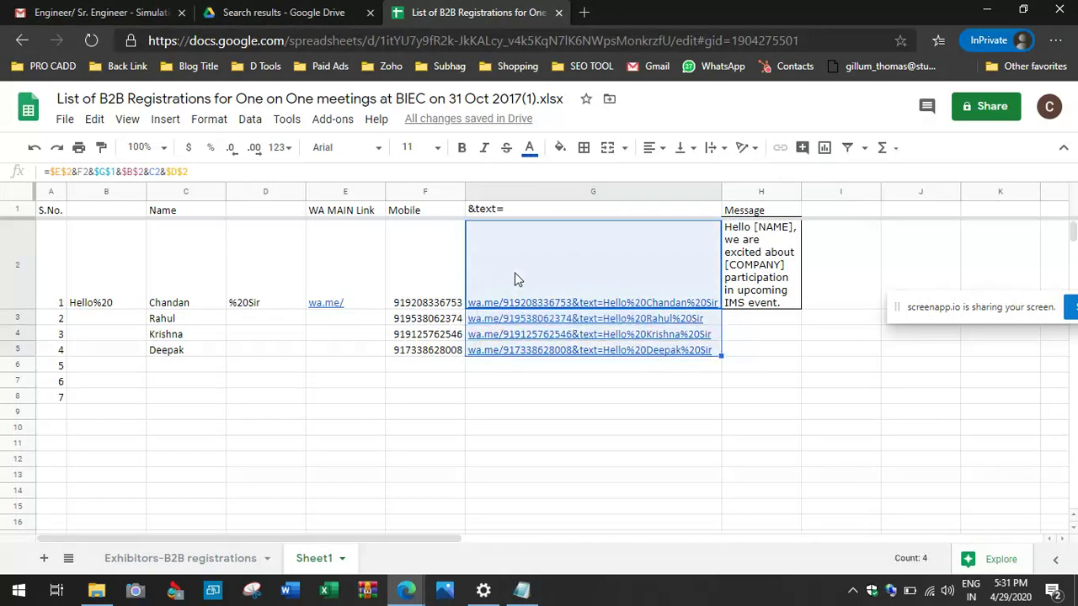
{"action": "key", "text": "ctrl+c"}
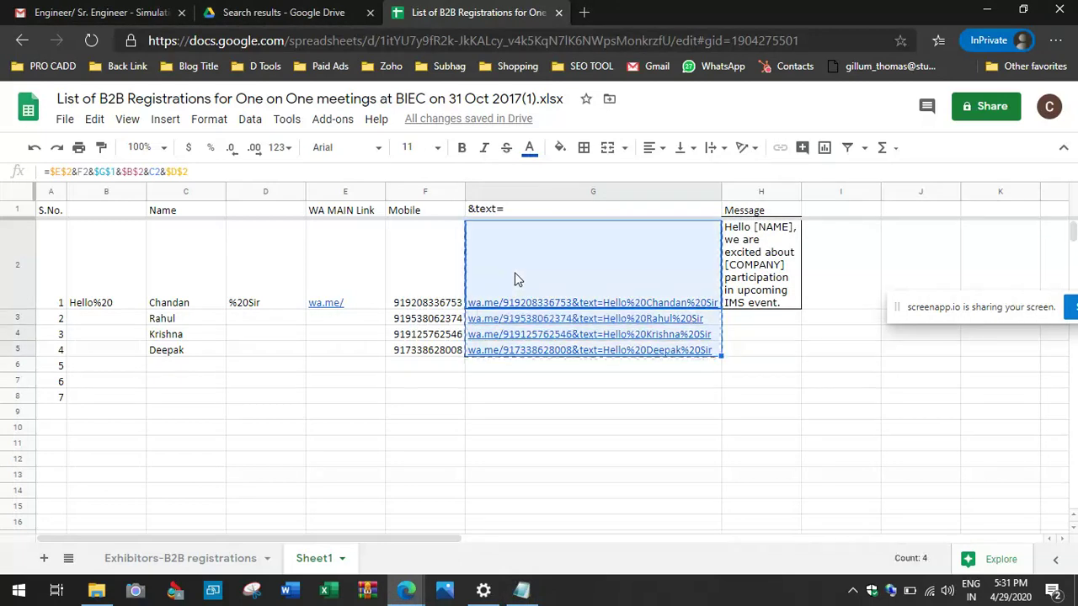
{"action": "mouse_move", "coordinate": [522, 589]}
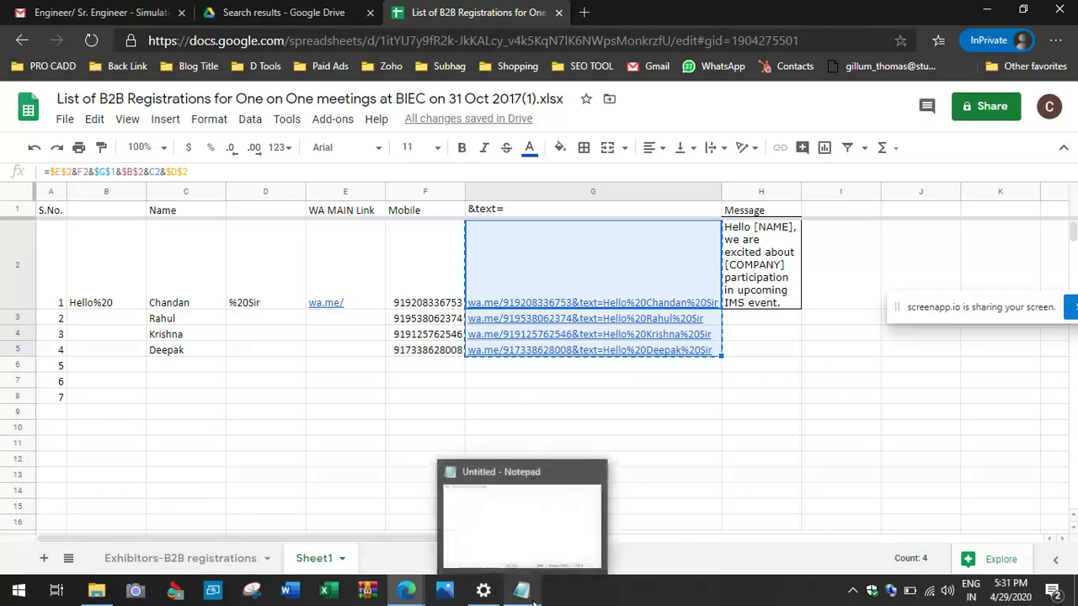
{"action": "left_click", "coordinate": [514, 519]}
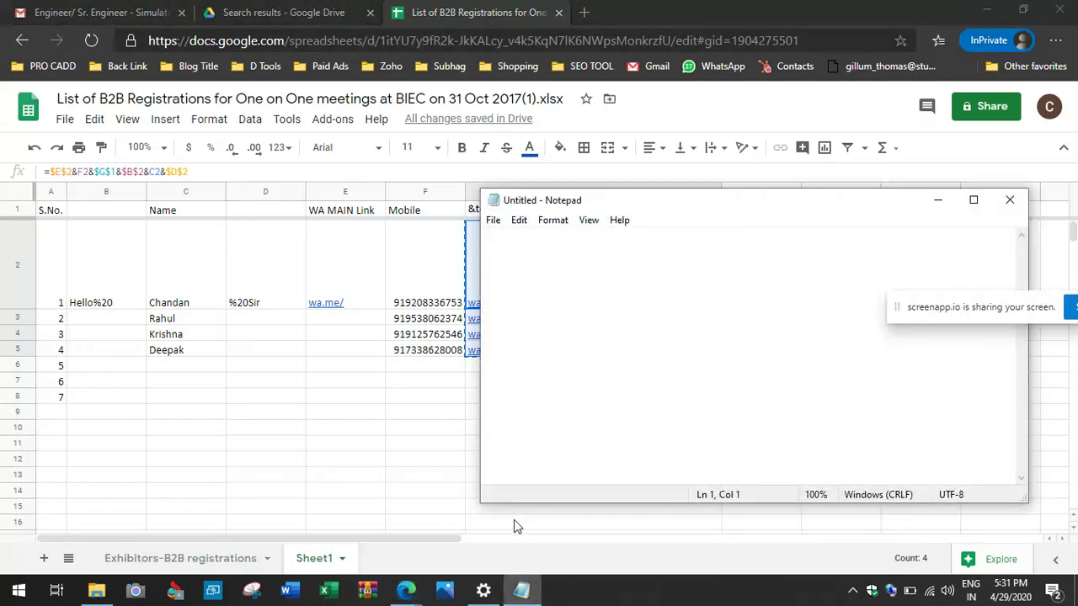
{"action": "key", "text": "ctrl+v"}
{"action": "key", "text": "ctrl+a"}
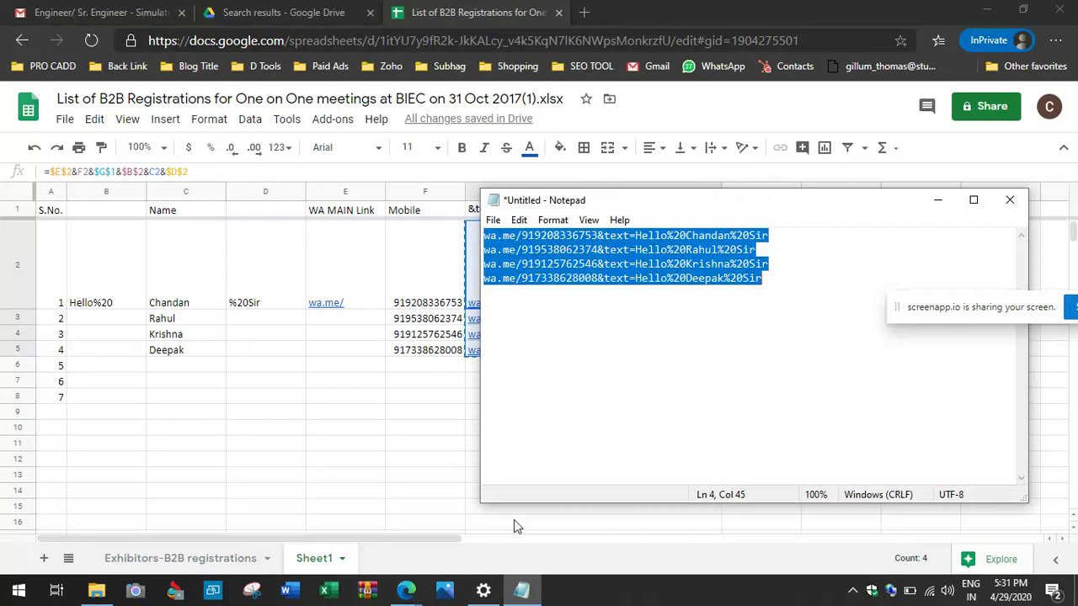
{"action": "left_click", "coordinate": [406, 590]}
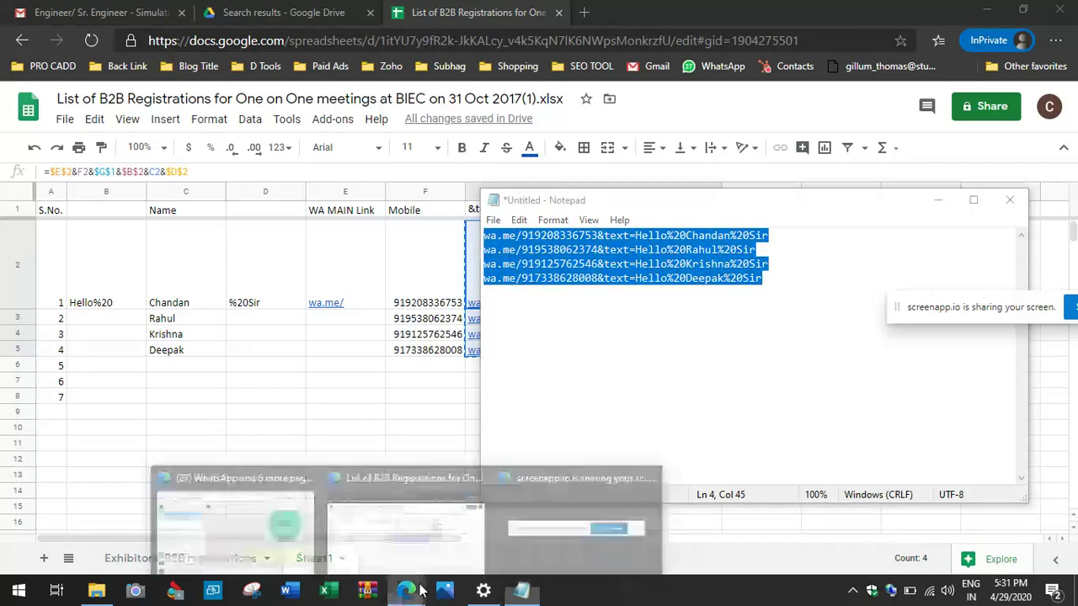
{"action": "left_click", "coordinate": [300, 543]}
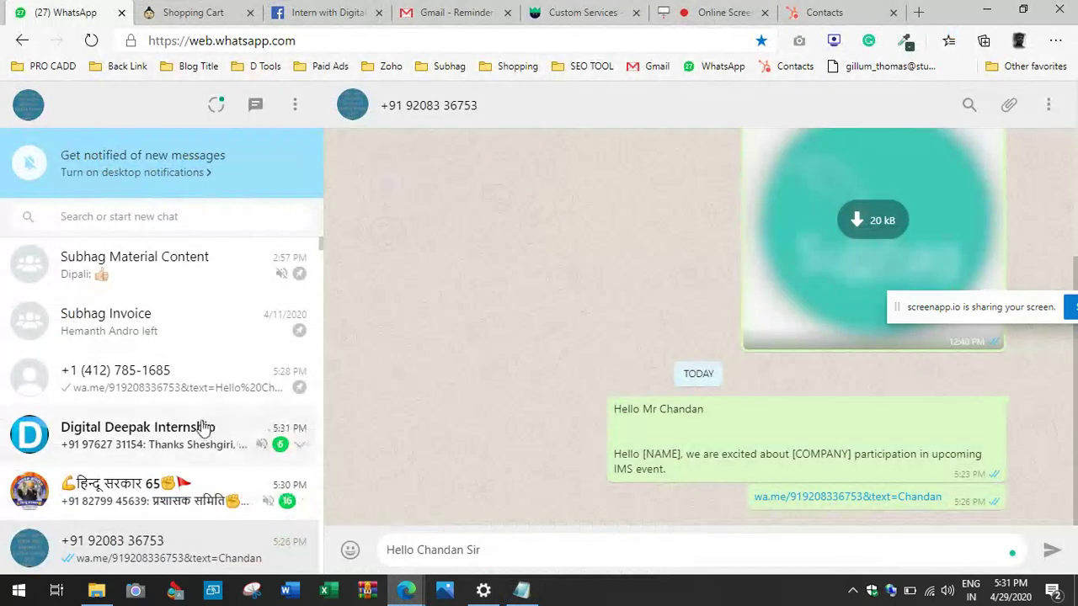
Step: Paste the four personalised wa.me links into a WhatsApp chat and send them
{"action": "left_click", "coordinate": [160, 365]}
{"action": "key", "text": "ctrl+v"}
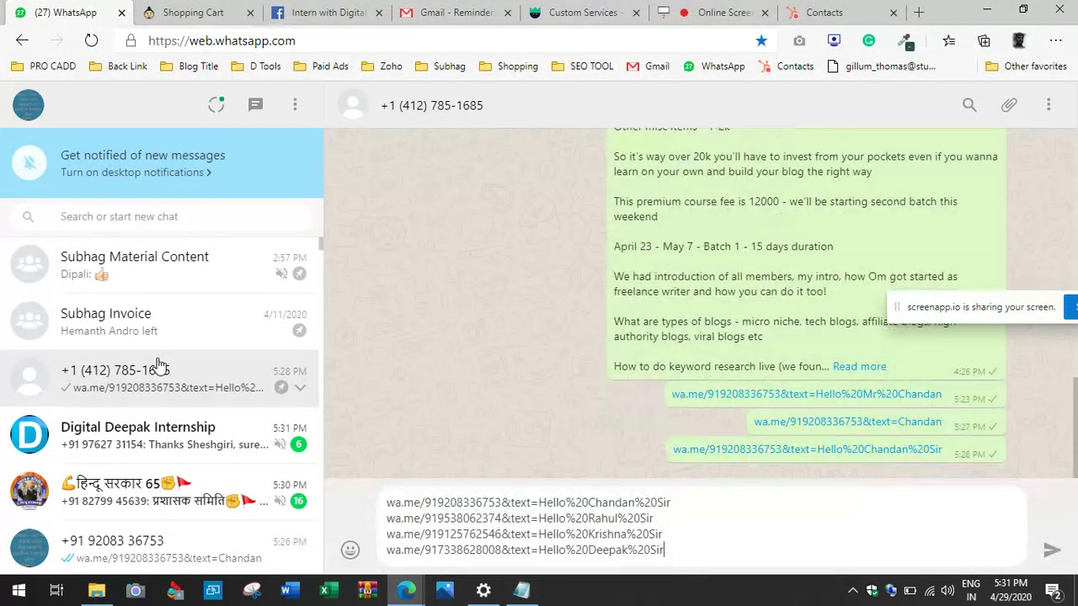
{"action": "key", "text": "Return"}
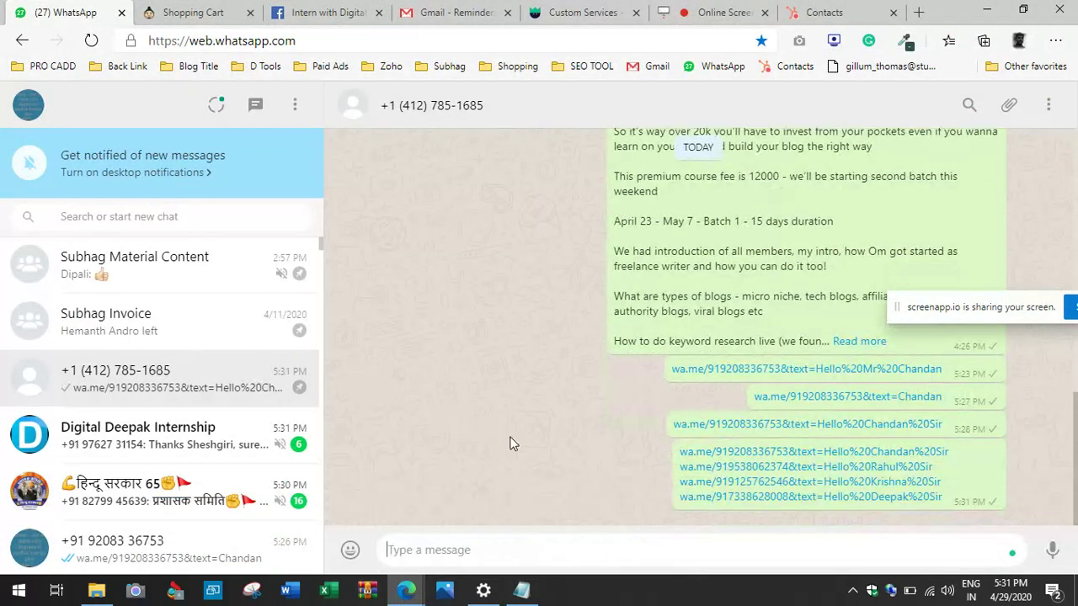
Step: Check the Notepad links, select the event message in cell H2, then return to WhatsApp Web
{"action": "left_click", "coordinate": [521, 591]}
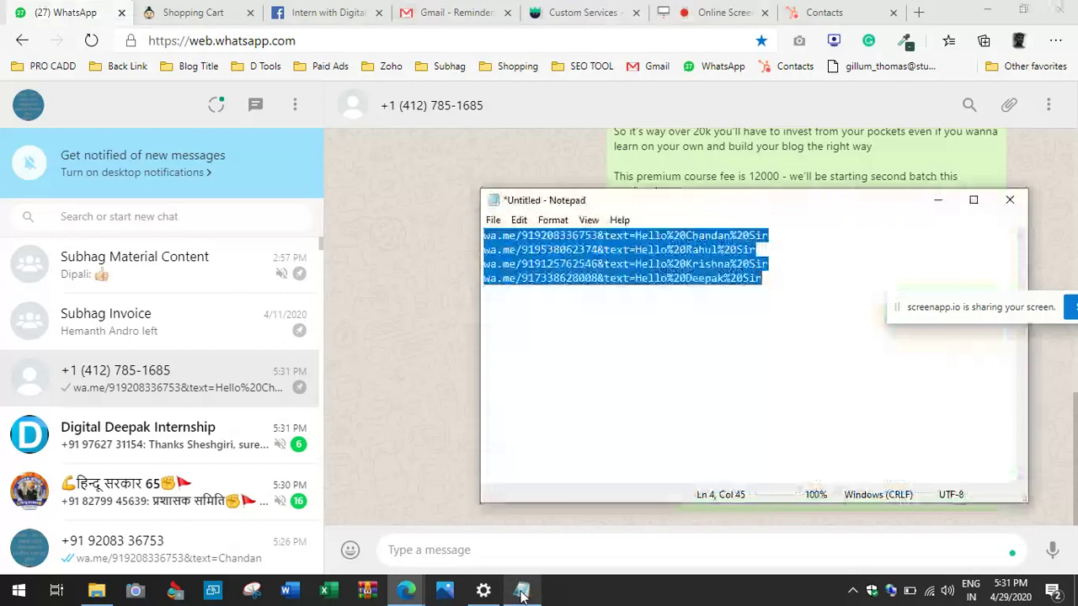
{"action": "left_click", "coordinate": [406, 591]}
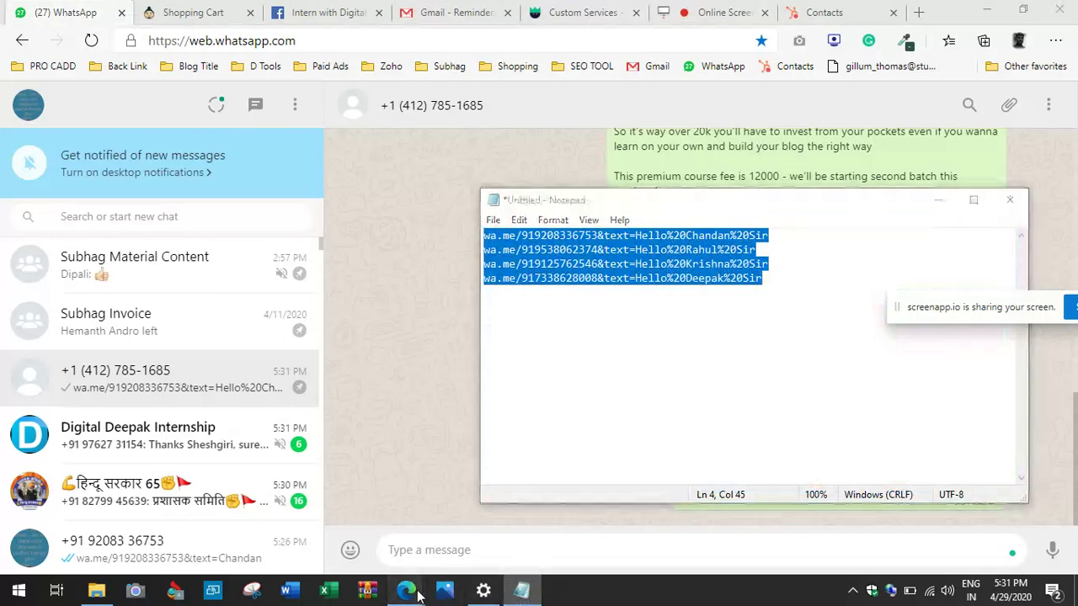
{"action": "left_click", "coordinate": [459, 548]}
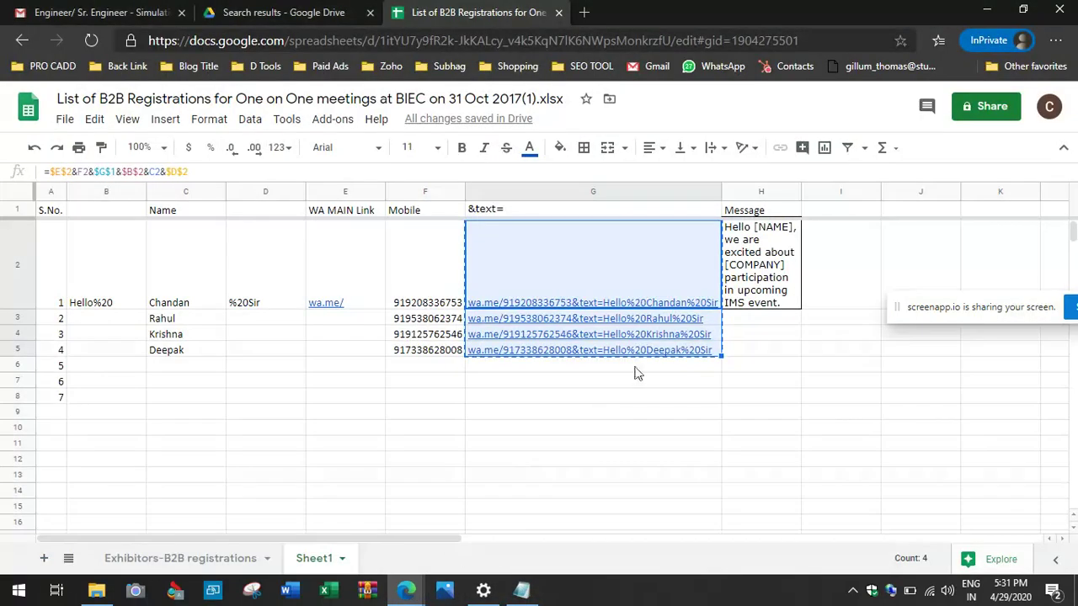
{"action": "left_click", "coordinate": [757, 270]}
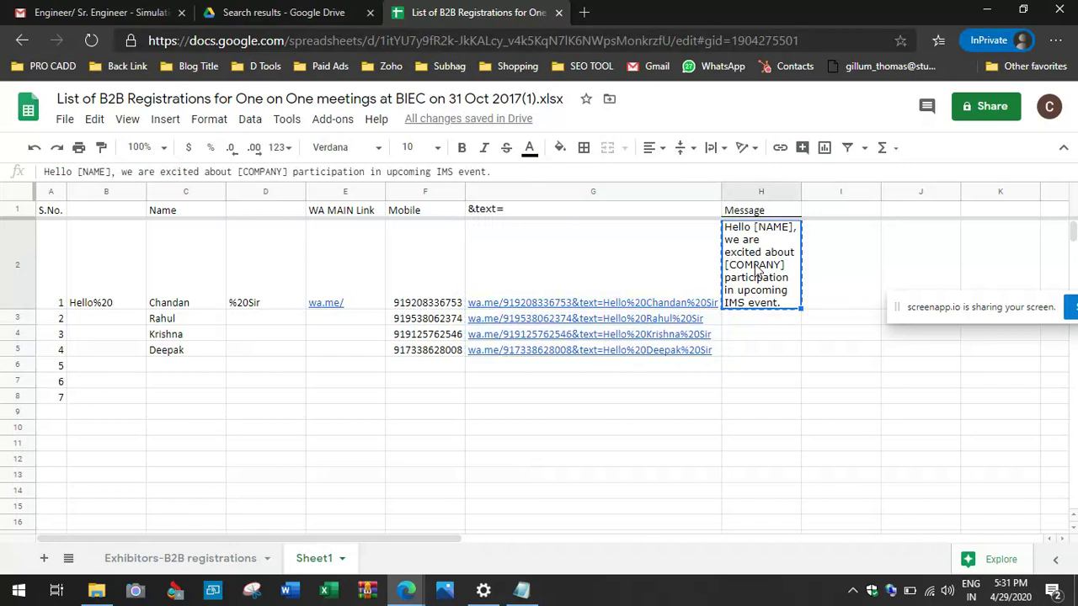
{"action": "mouse_move", "coordinate": [406, 590]}
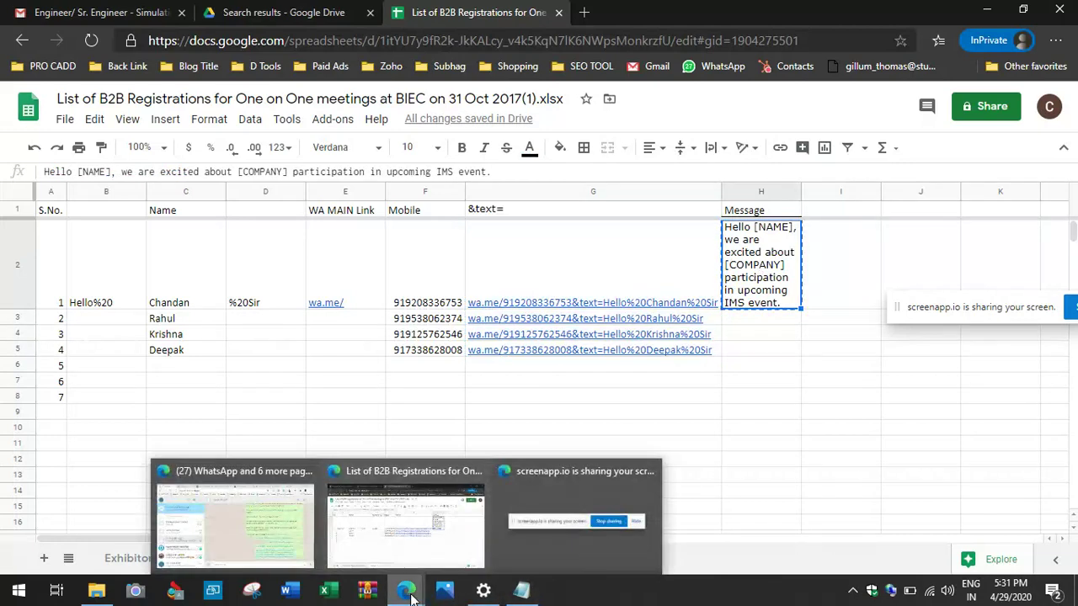
{"action": "left_click", "coordinate": [284, 543]}
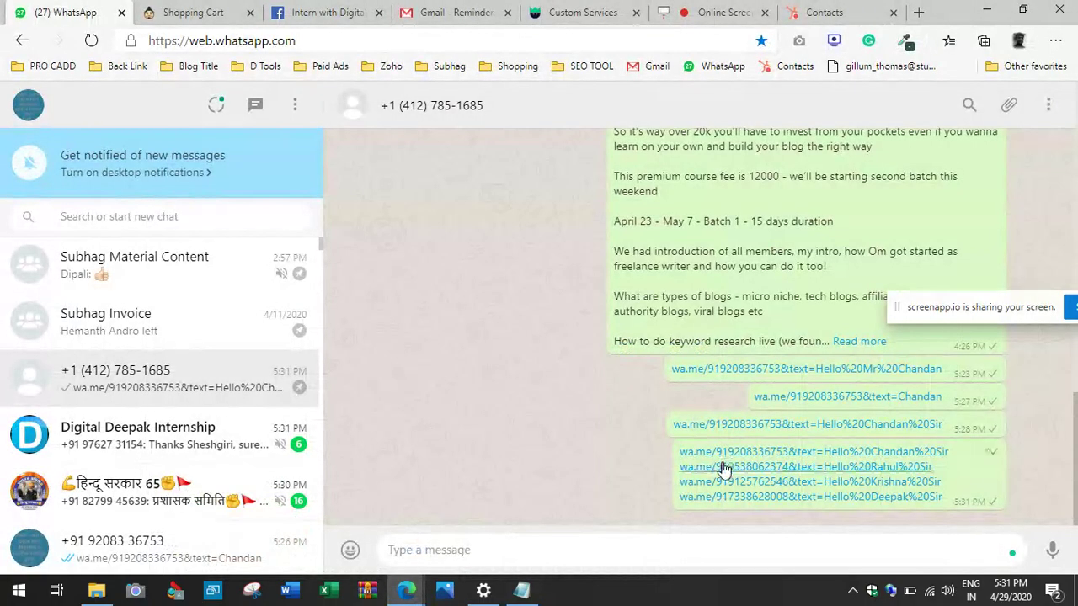
Step: Open the first contact's wa.me chat and paste the event message on a new line under the greeting
{"action": "left_click", "coordinate": [726, 452]}
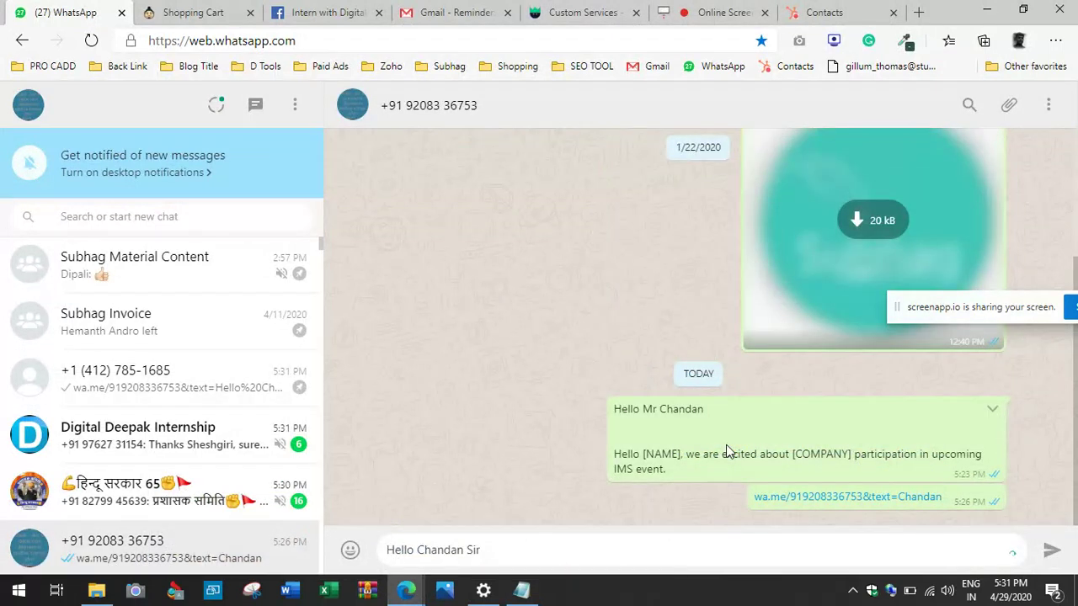
{"action": "key", "text": "shift+Return"}
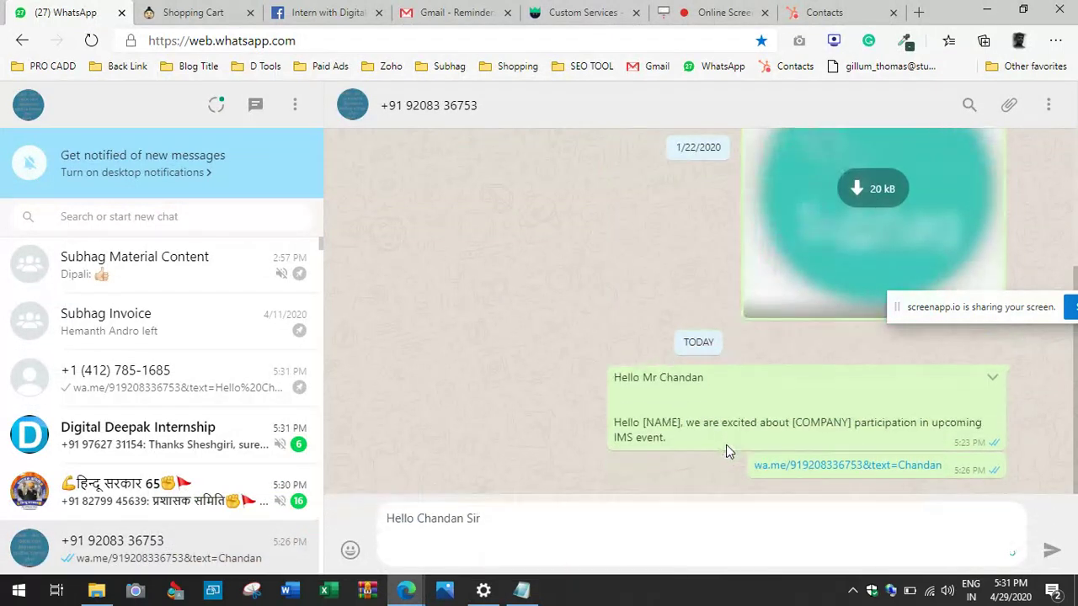
{"action": "type", "text": "Hello [NAME], we are excited about [COMPANY] participation in upcoming IMS event."}
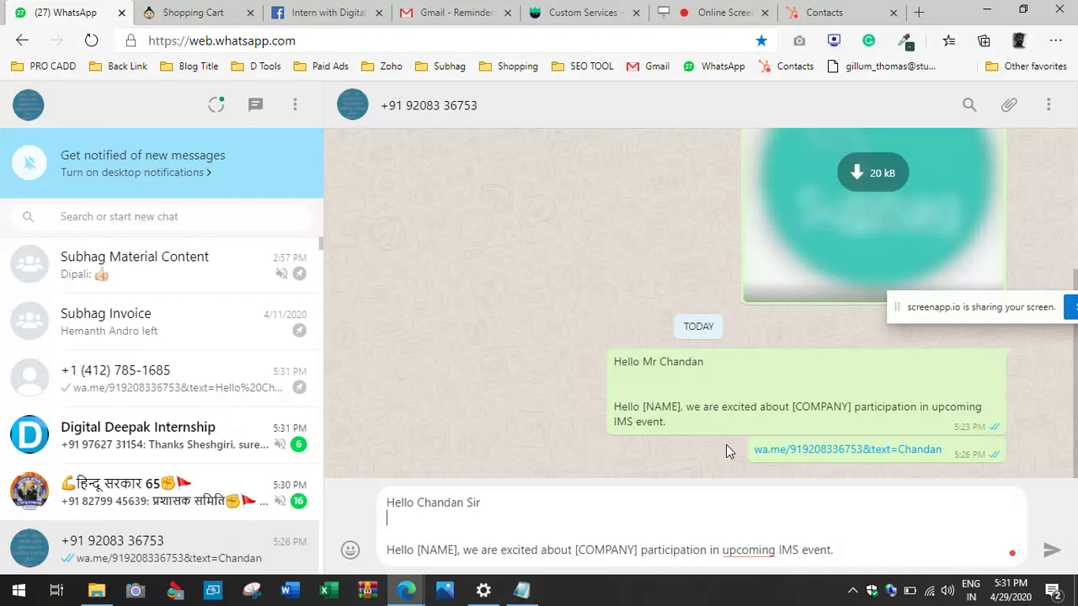
{"action": "key", "text": "shift+Home"}
{"action": "key", "text": "ctrl+c"}
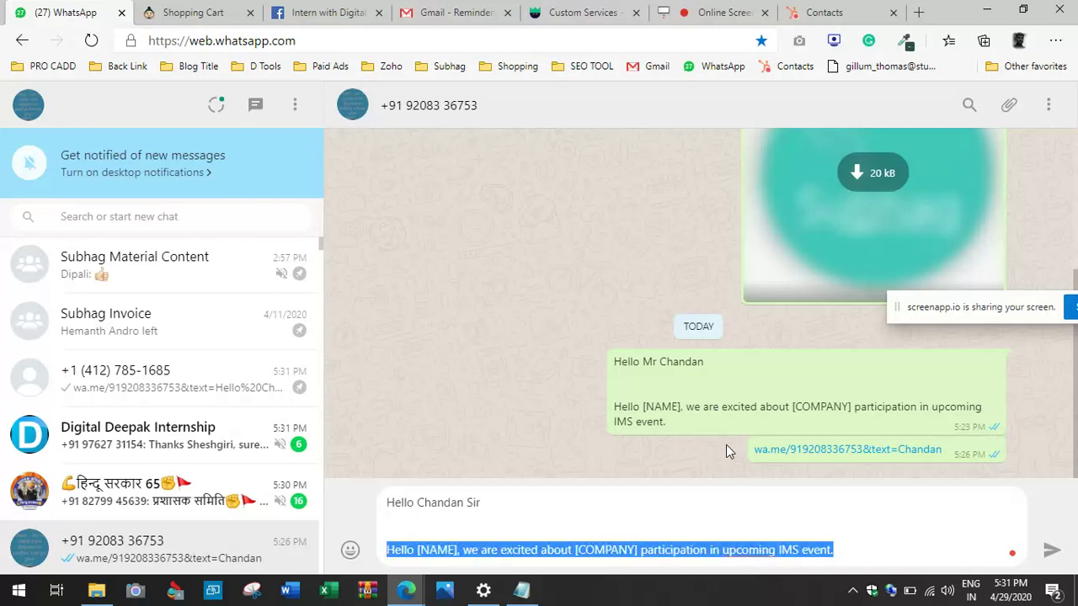
Step: Dismiss the accidental Run prompt and return to the registrations spreadsheet
{"action": "key", "text": "super+r"}
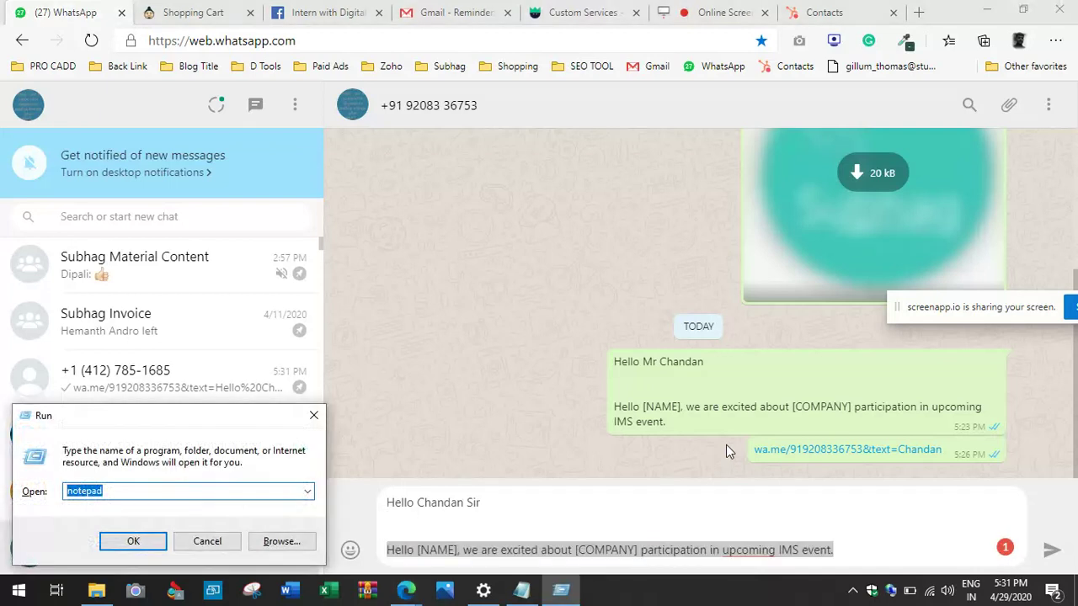
{"action": "key", "text": "Escape"}
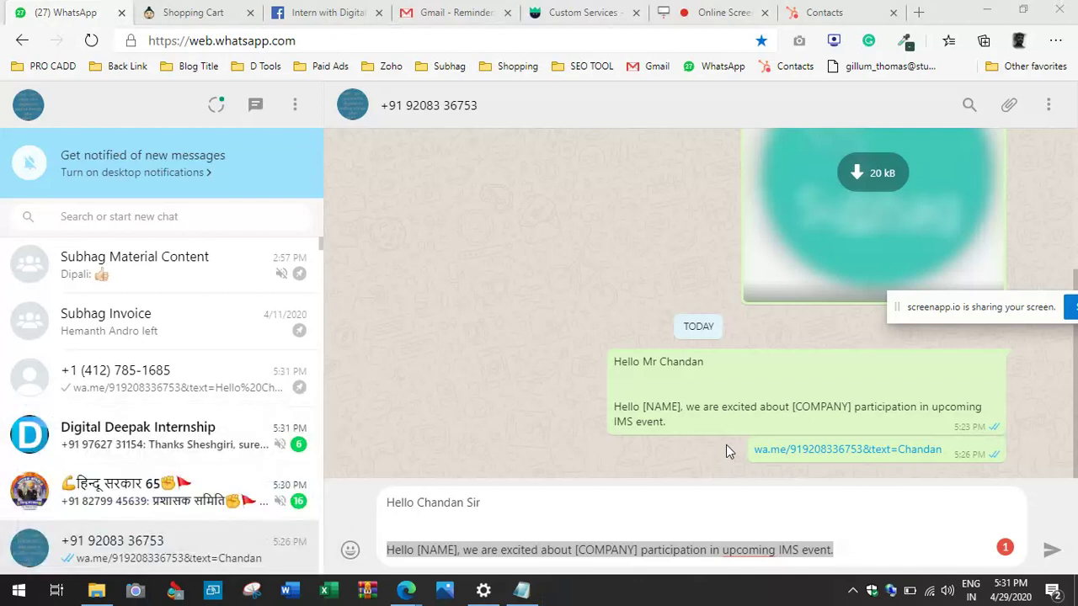
{"action": "mouse_move", "coordinate": [408, 592]}
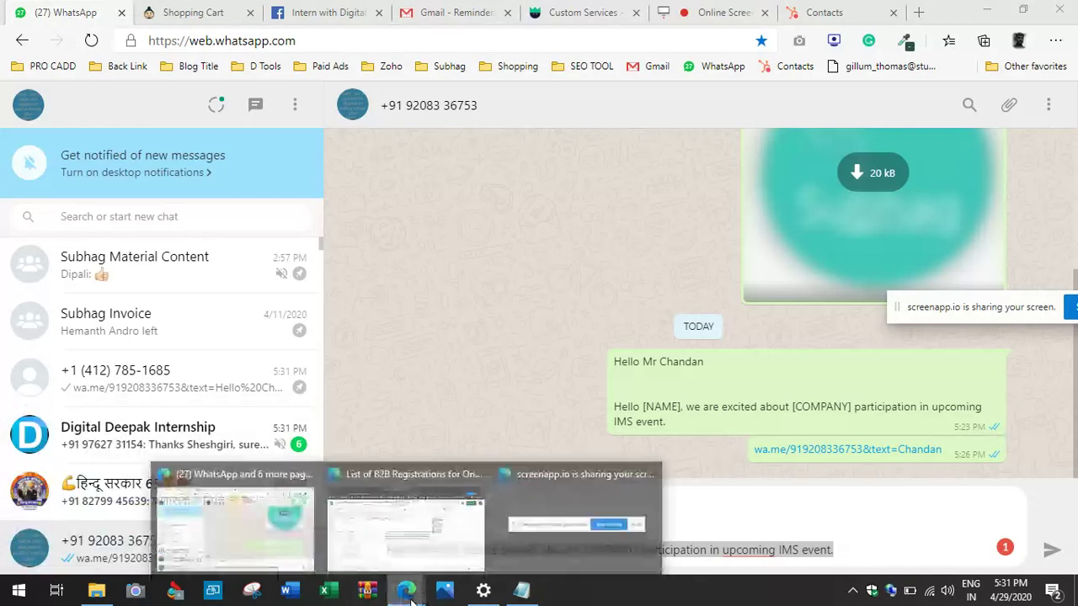
{"action": "left_click", "coordinate": [452, 540]}
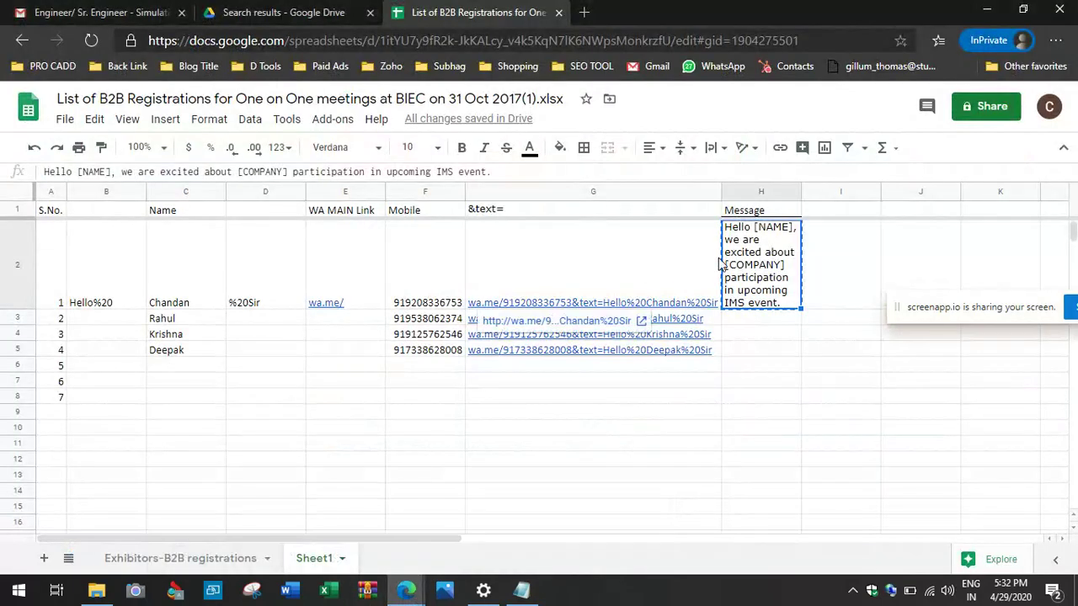
Step: Rewrite H2 so the event message starts with blank lines, then go back to WhatsApp Web
{"action": "left_click", "coordinate": [520, 173]}
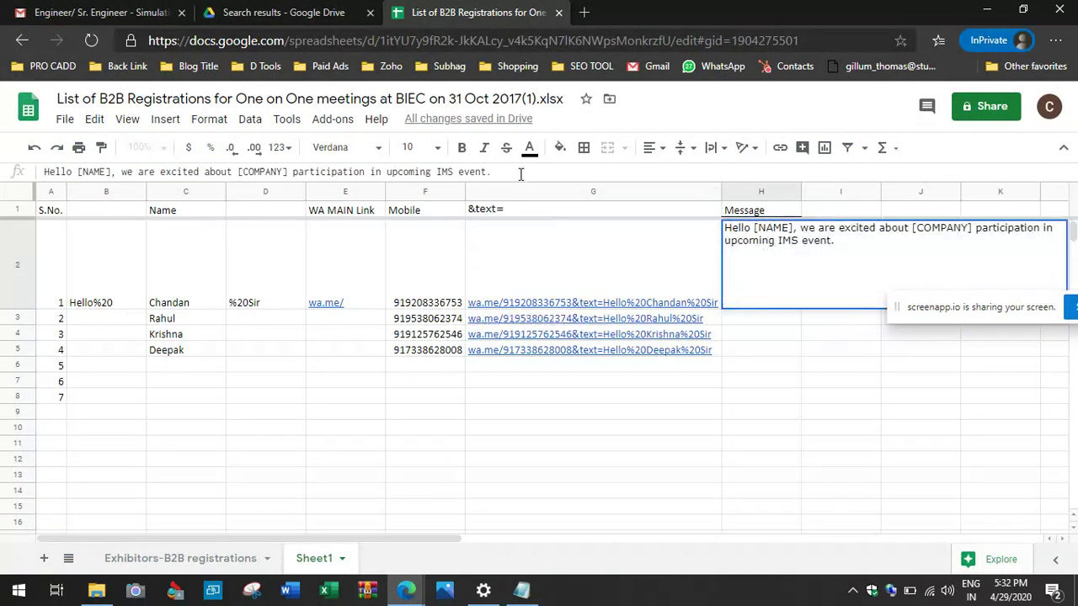
{"action": "key", "text": "Escape"}
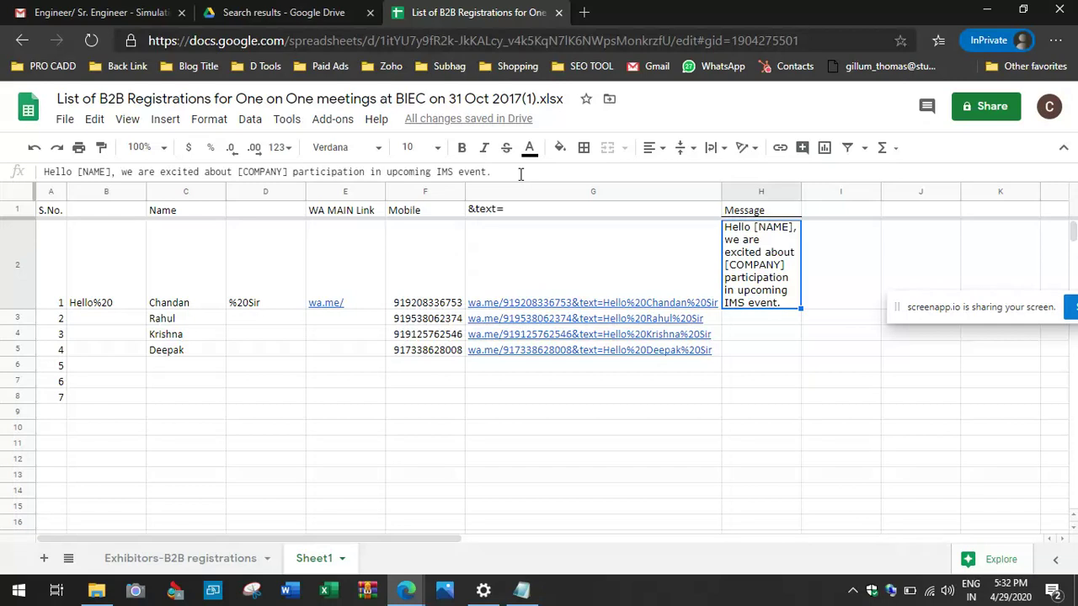
{"action": "left_click", "coordinate": [520, 174]}
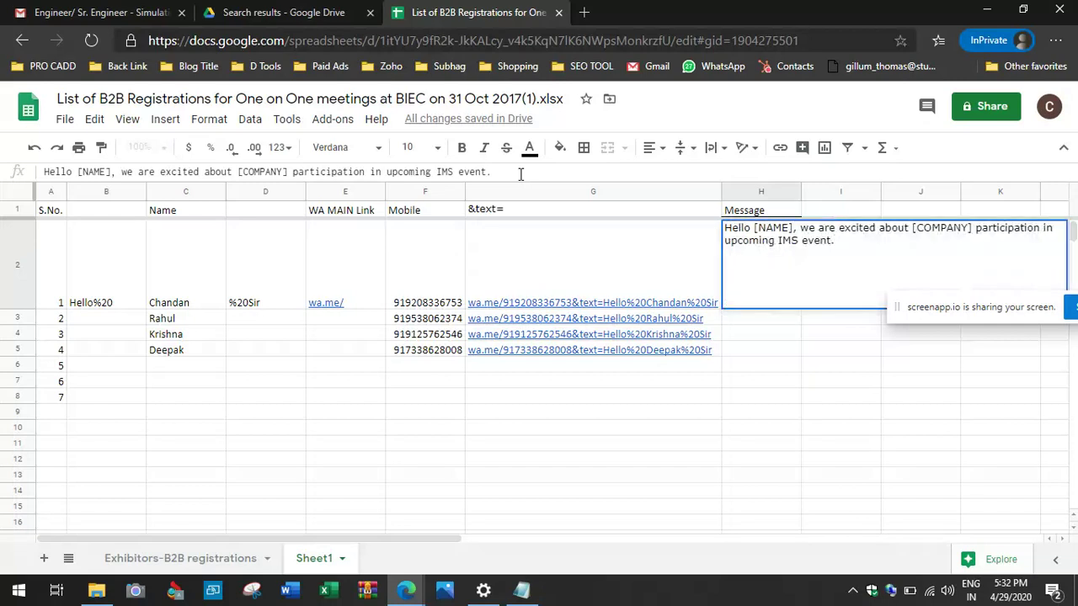
{"action": "key", "text": "ctrl+a"}
{"action": "key", "text": "ctrl+v"}
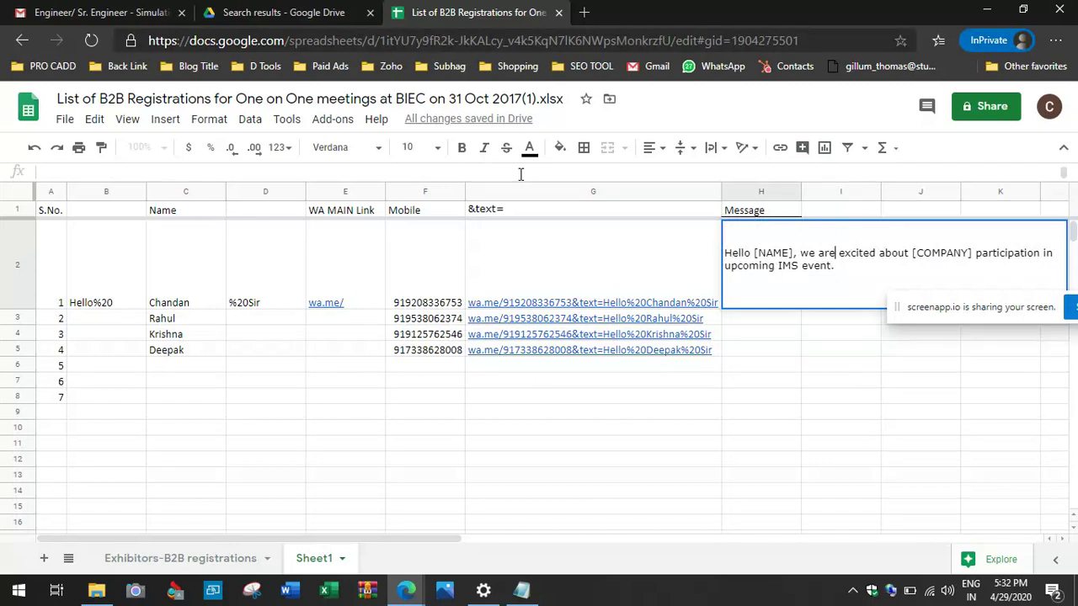
{"action": "key", "text": "Return"}
{"action": "key", "text": "Up"}
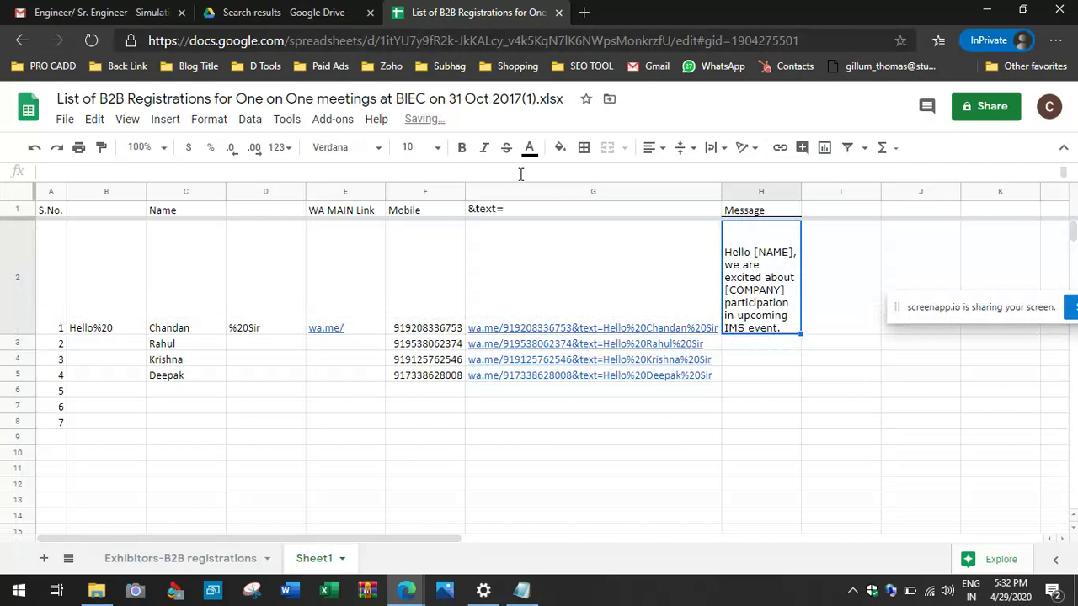
{"action": "key", "text": "alt+Tab"}
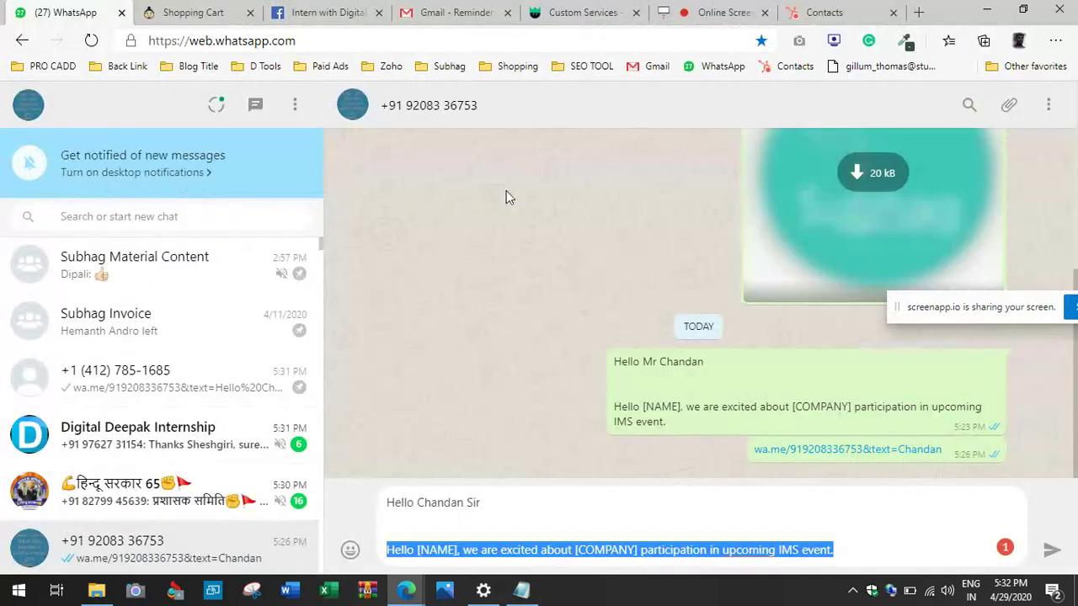
Step: Send the first contact's greeting with the event message, then send the second contact's prefilled message
{"action": "type", "text": "\"  Hello [NAME], we are excited about [COMPANY] participation in upcoming IMS event.\""}
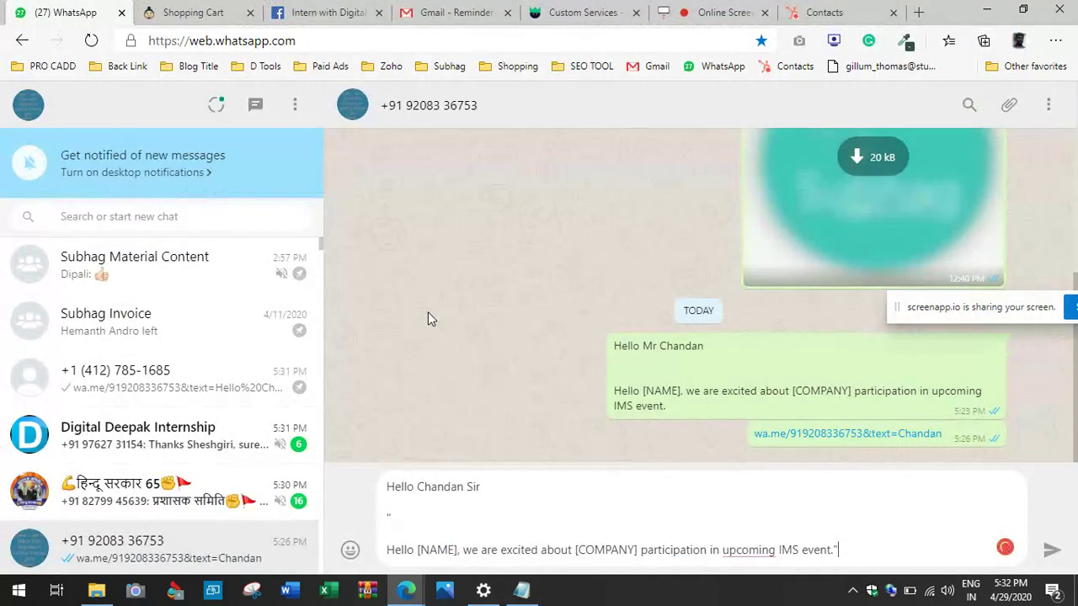
{"action": "key", "text": "Return"}
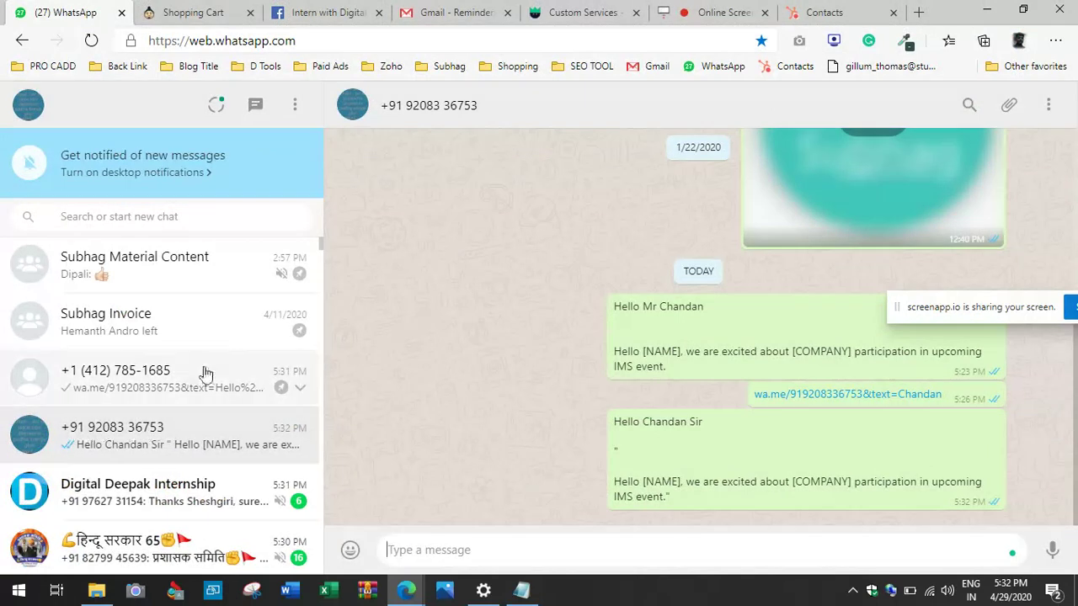
{"action": "left_click", "coordinate": [206, 373]}
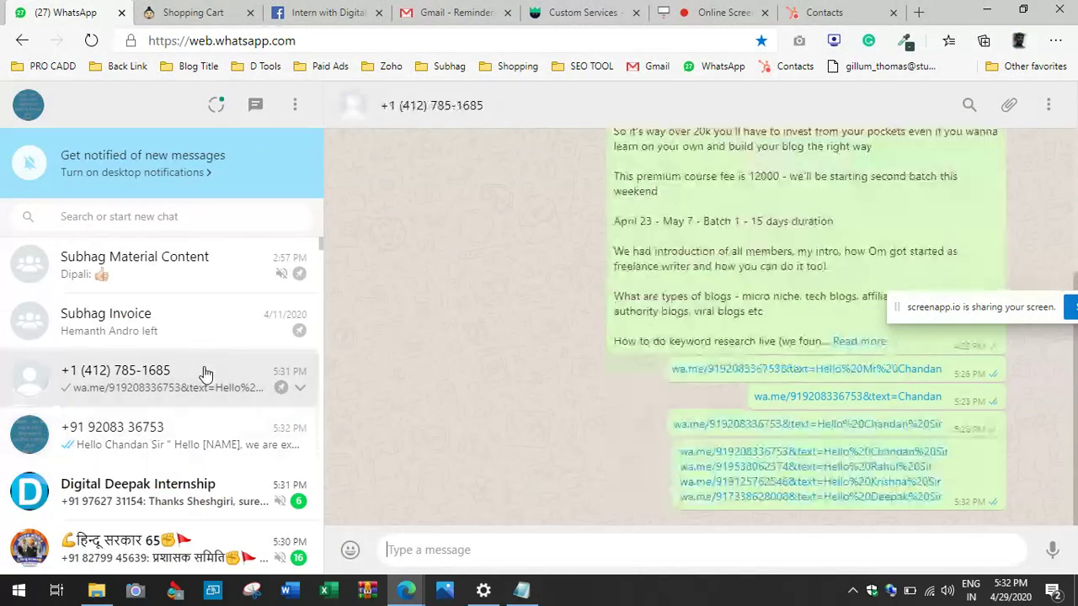
{"action": "left_click", "coordinate": [710, 468]}
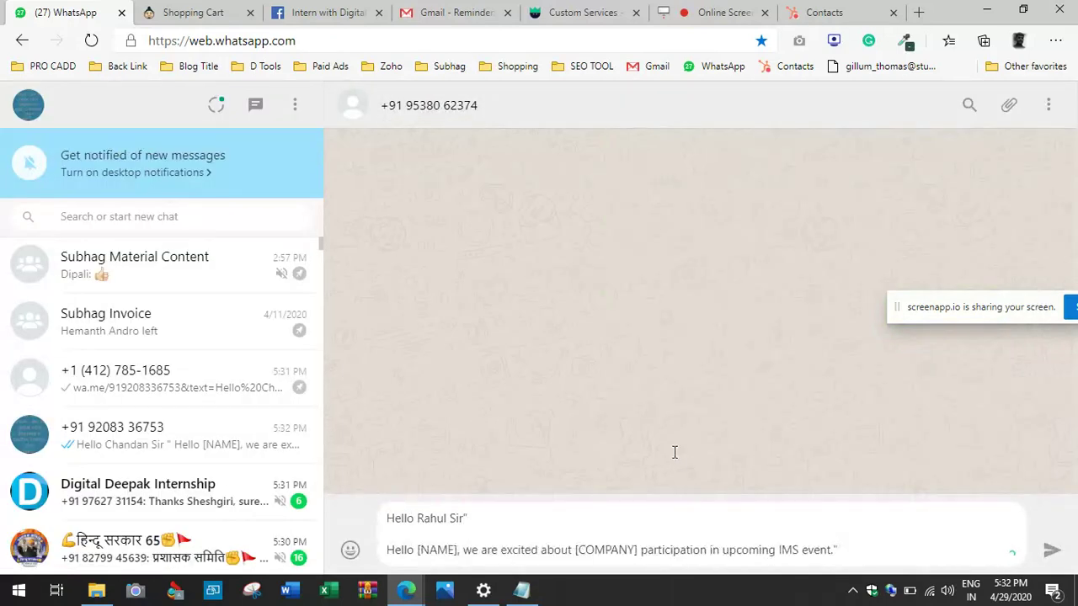
{"action": "key", "text": "Return"}
Step: Send the prefilled greeting and event message to the third and fourth contacts
{"action": "left_click", "coordinate": [125, 380]}
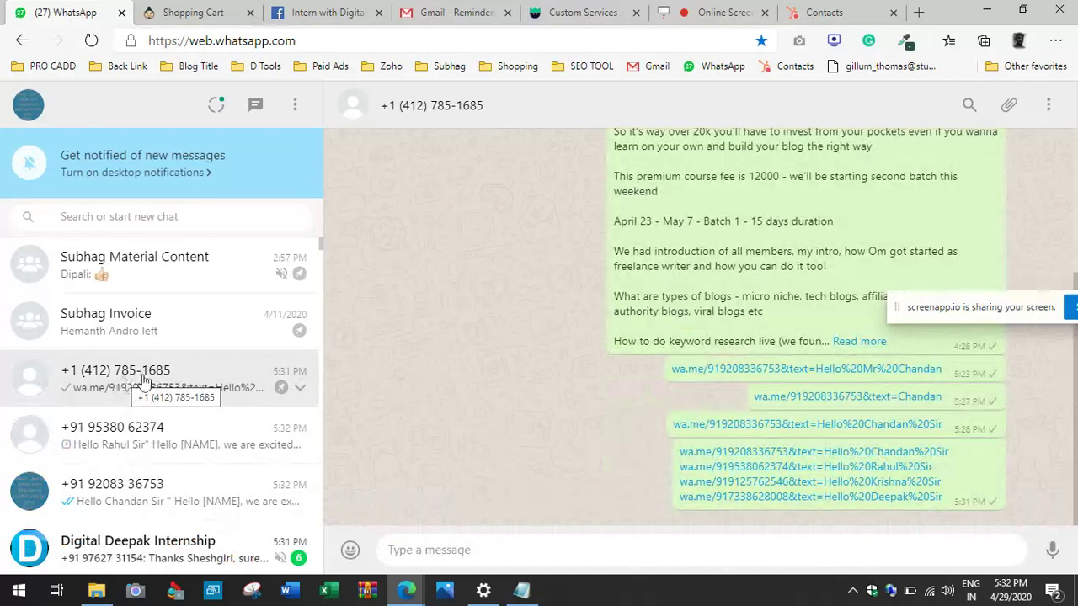
{"action": "left_click", "coordinate": [782, 482]}
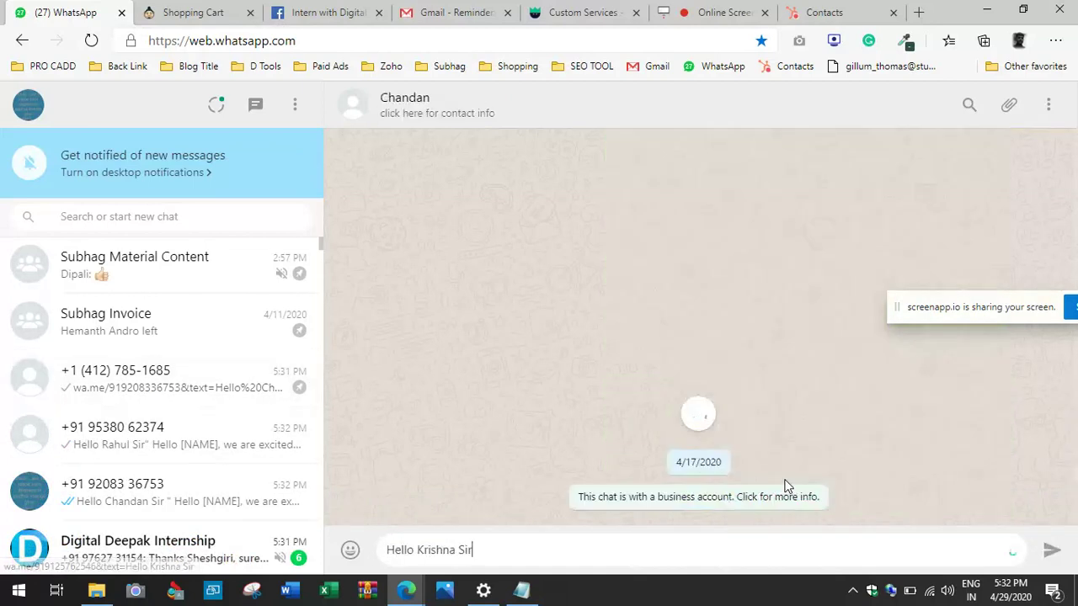
{"action": "key", "text": "Return"}
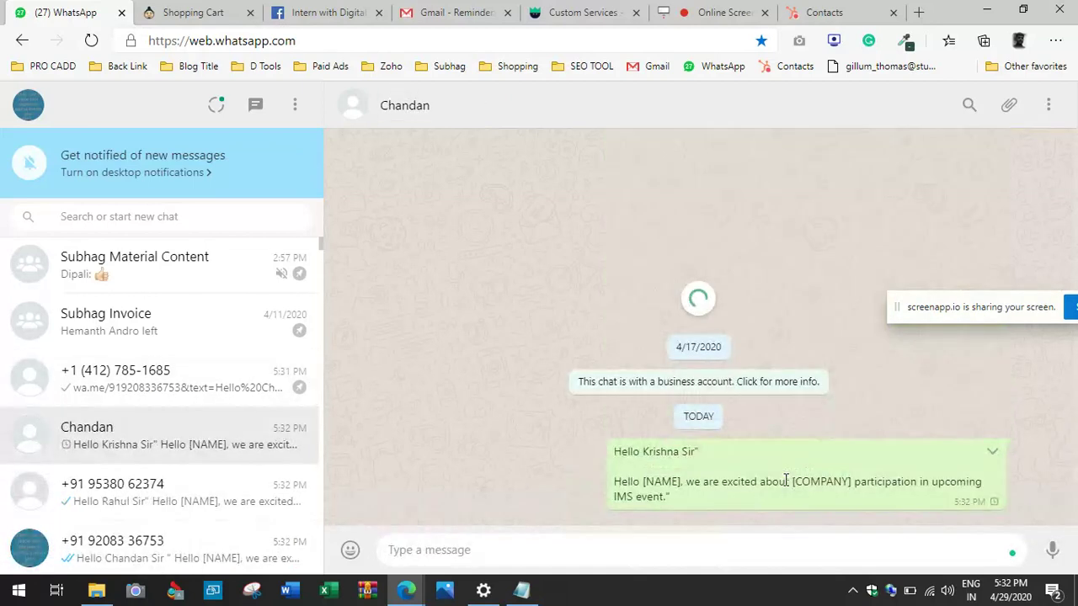
{"action": "left_click", "coordinate": [197, 395]}
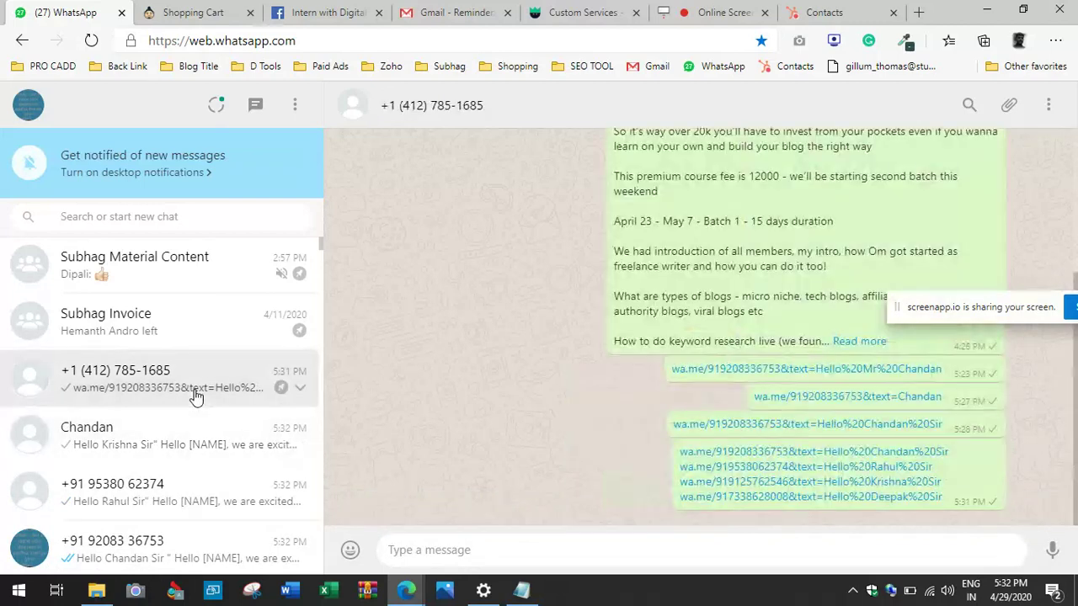
{"action": "left_click", "coordinate": [755, 497]}
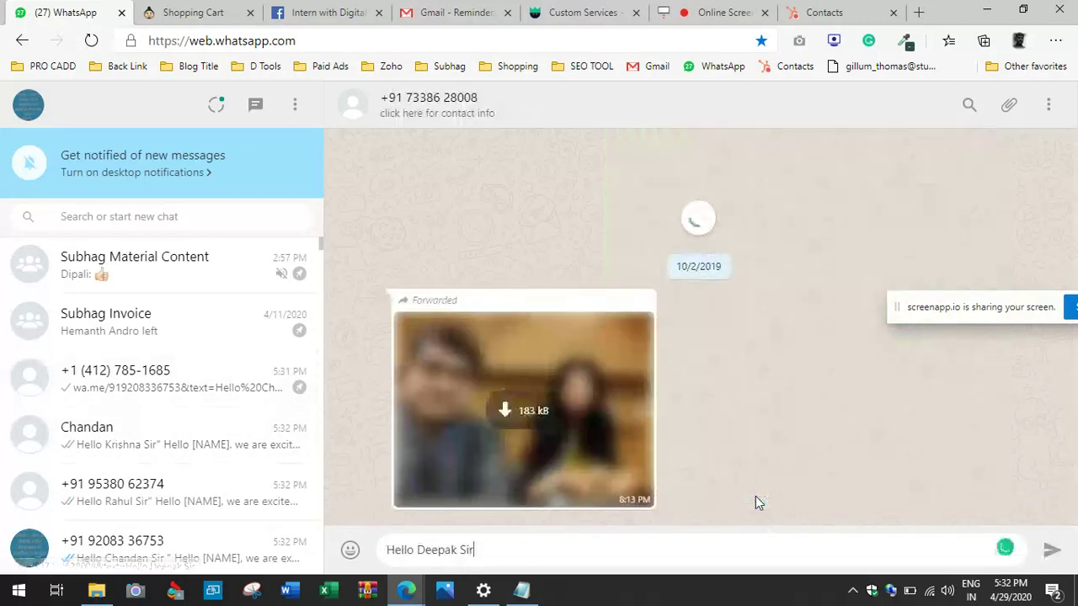
{"action": "key", "text": "Return"}
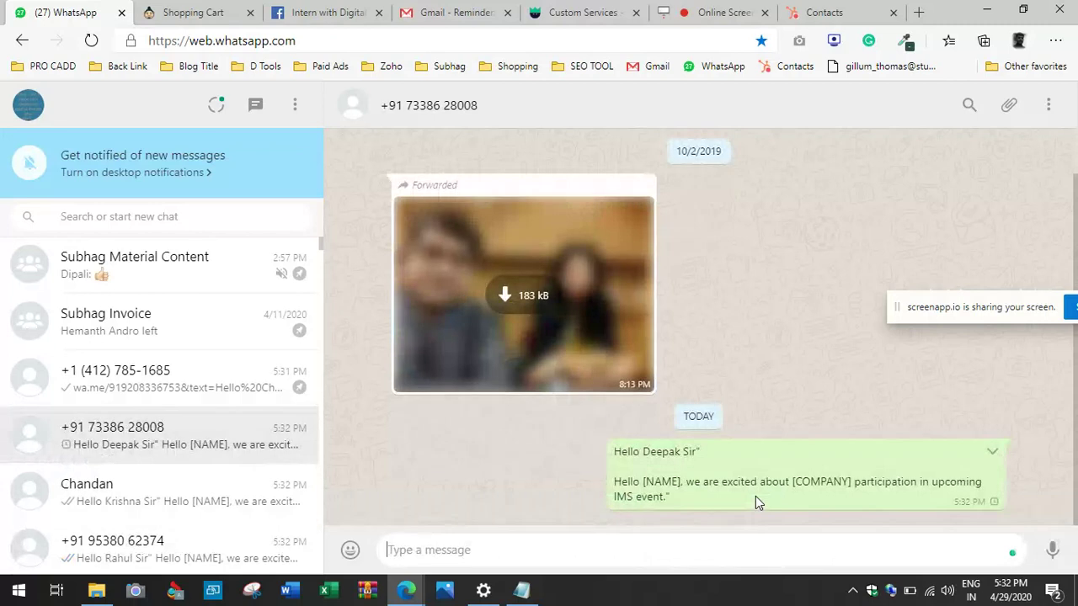
{"action": "scroll", "coordinate": [755, 496], "scroll_direction": "up", "scroll_amount": 1}
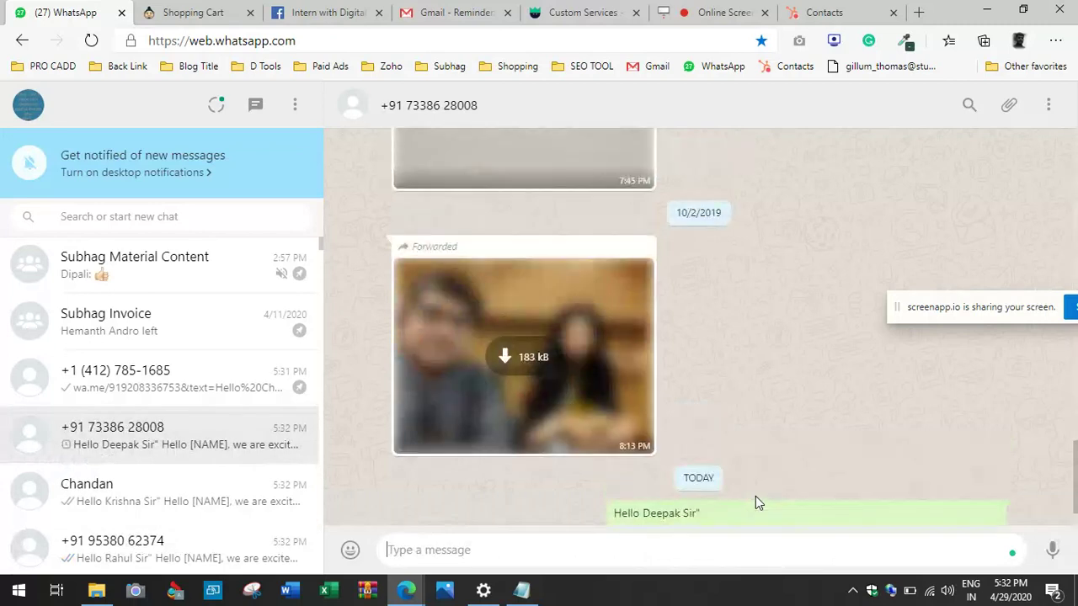
{"action": "scroll", "coordinate": [755, 492], "scroll_direction": "down", "scroll_amount": 1}
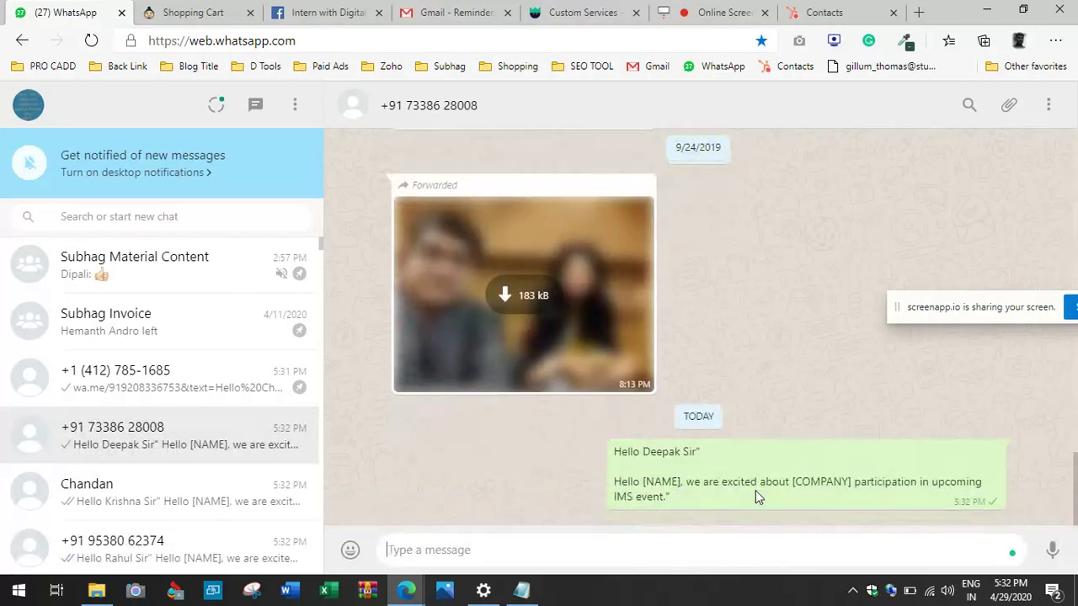
{"action": "left_click", "coordinate": [482, 590]}
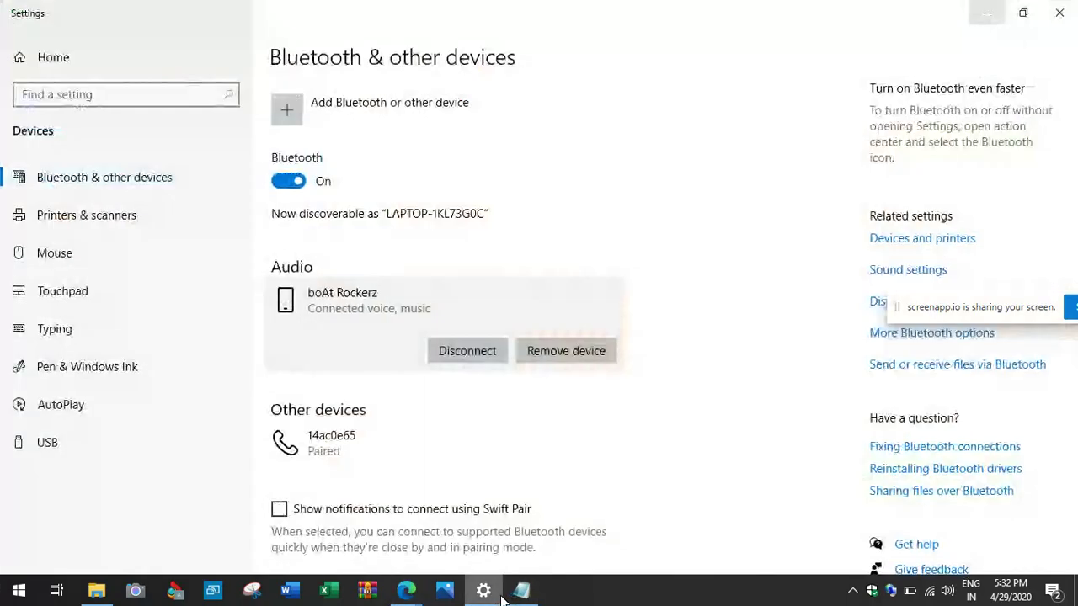
Step: Bring the registrations spreadsheet forward and clear the copy outline around H2
{"action": "left_click", "coordinate": [364, 549]}
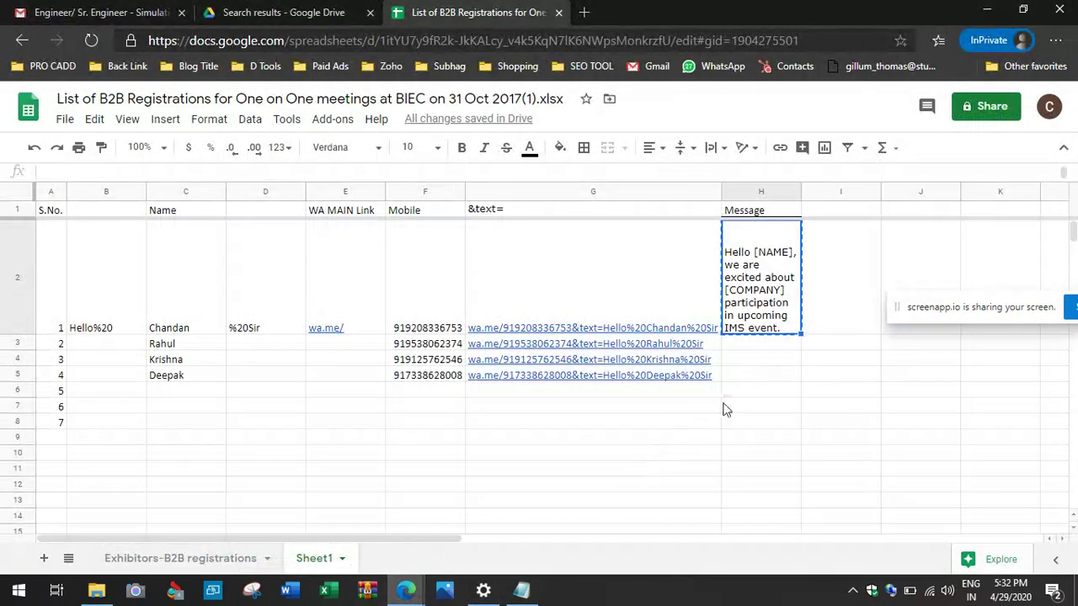
{"action": "key", "text": "Escape"}
{"action": "left_click", "coordinate": [411, 586]}
{"action": "left_click", "coordinate": [235, 522]}
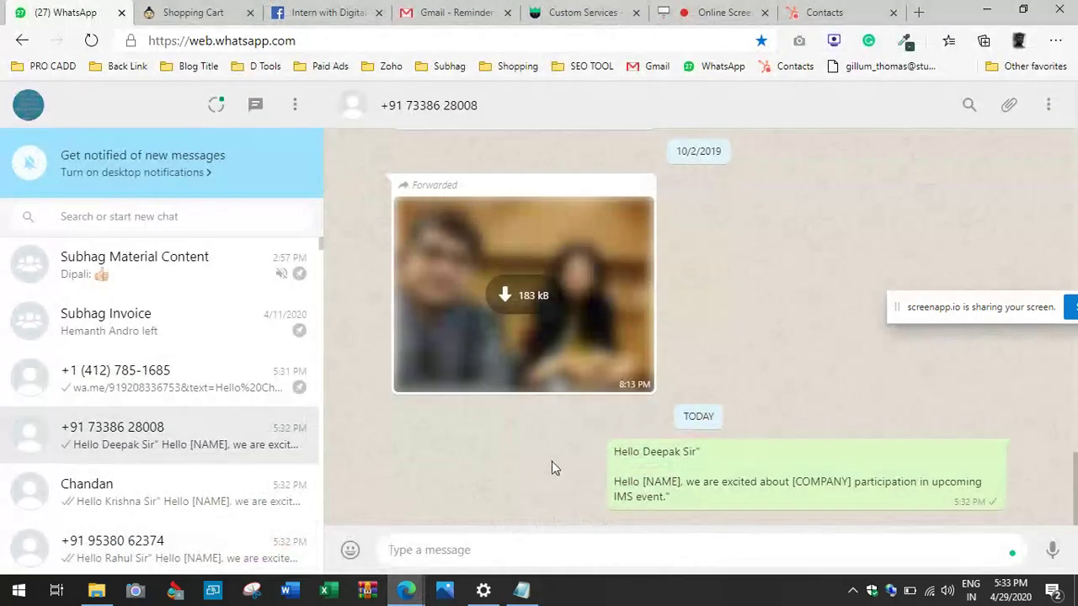
{"action": "left_click", "coordinate": [178, 508]}
{"action": "left_click", "coordinate": [185, 546]}
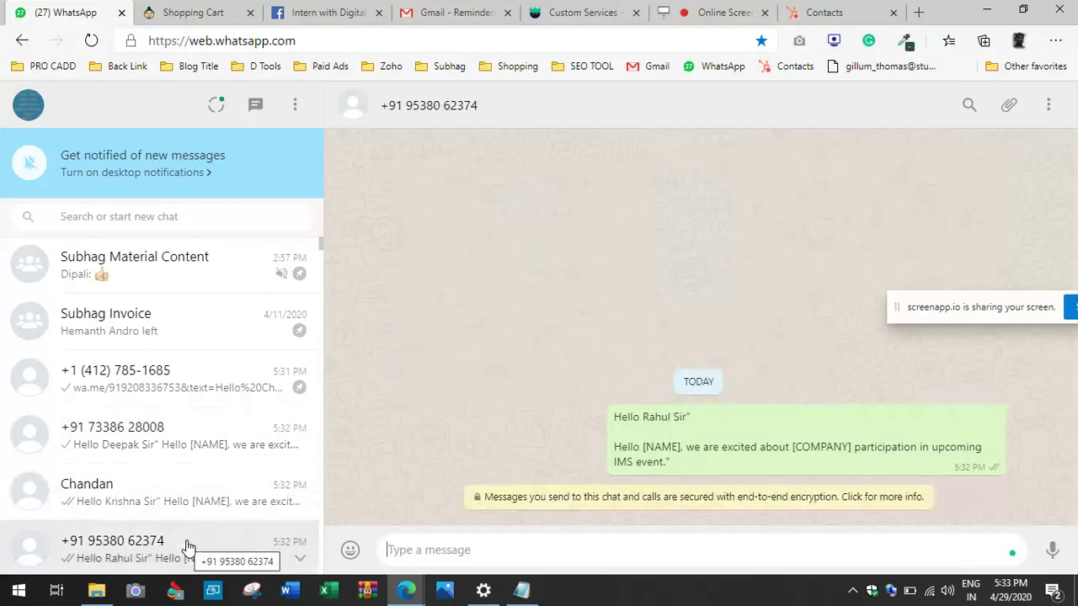
{"action": "left_click", "coordinate": [183, 563]}
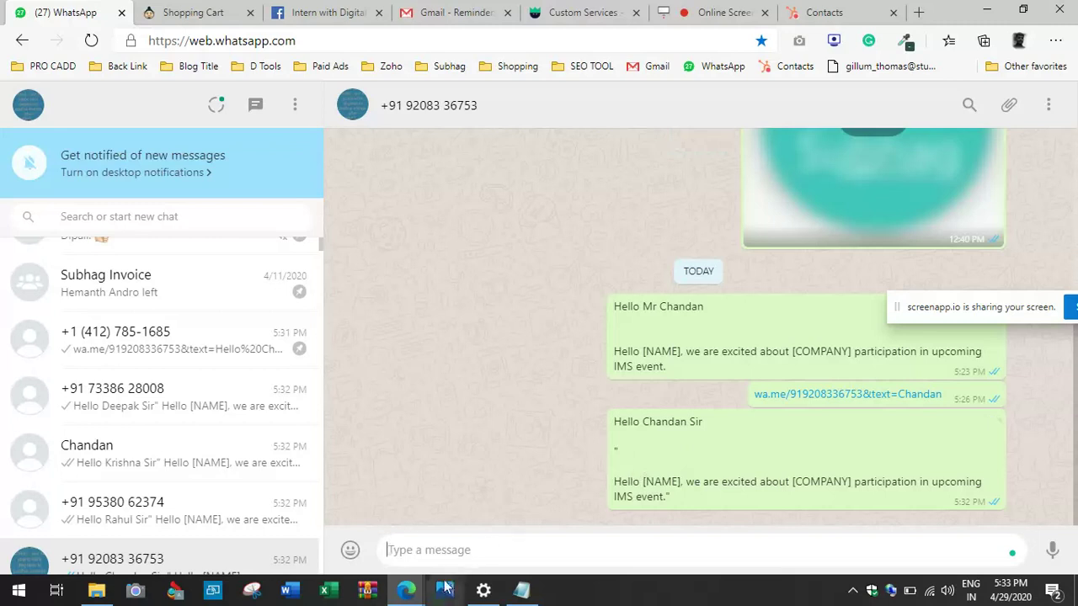
Step: Download the registrations sheet as a Microsoft Excel (.xlsx) file, then return to WhatsApp Web
{"action": "mouse_move", "coordinate": [406, 590]}
{"action": "left_click", "coordinate": [430, 549]}
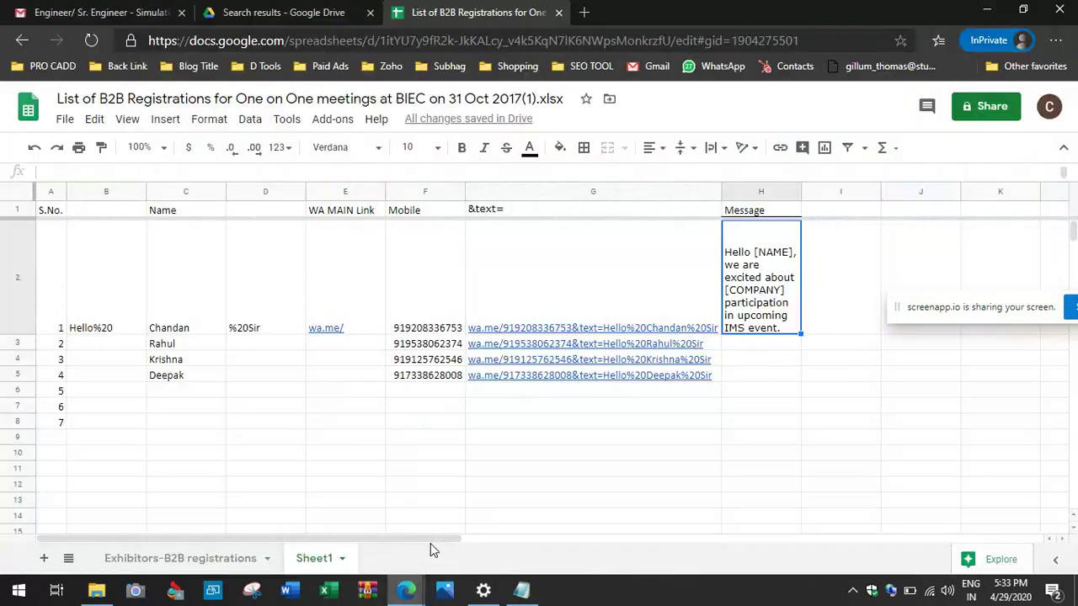
{"action": "left_click", "coordinate": [396, 463]}
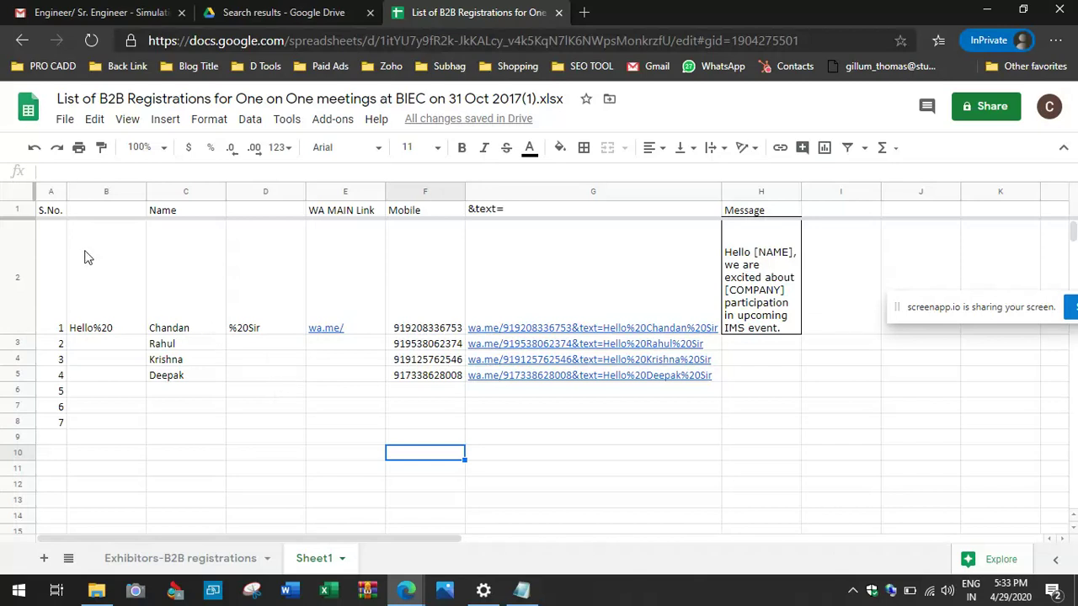
{"action": "left_click", "coordinate": [67, 119]}
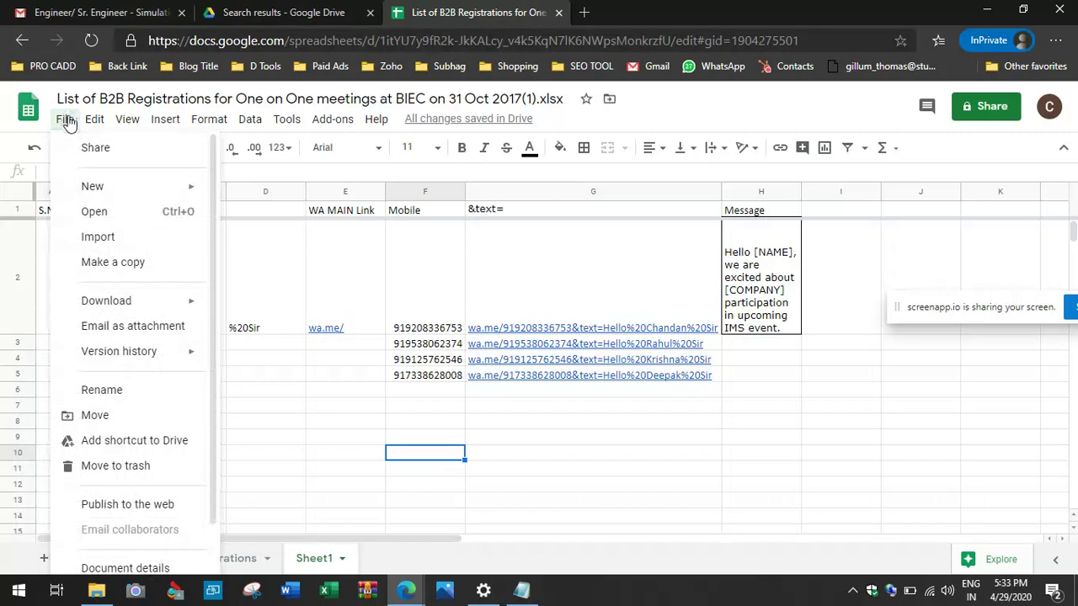
{"action": "mouse_move", "coordinate": [110, 302]}
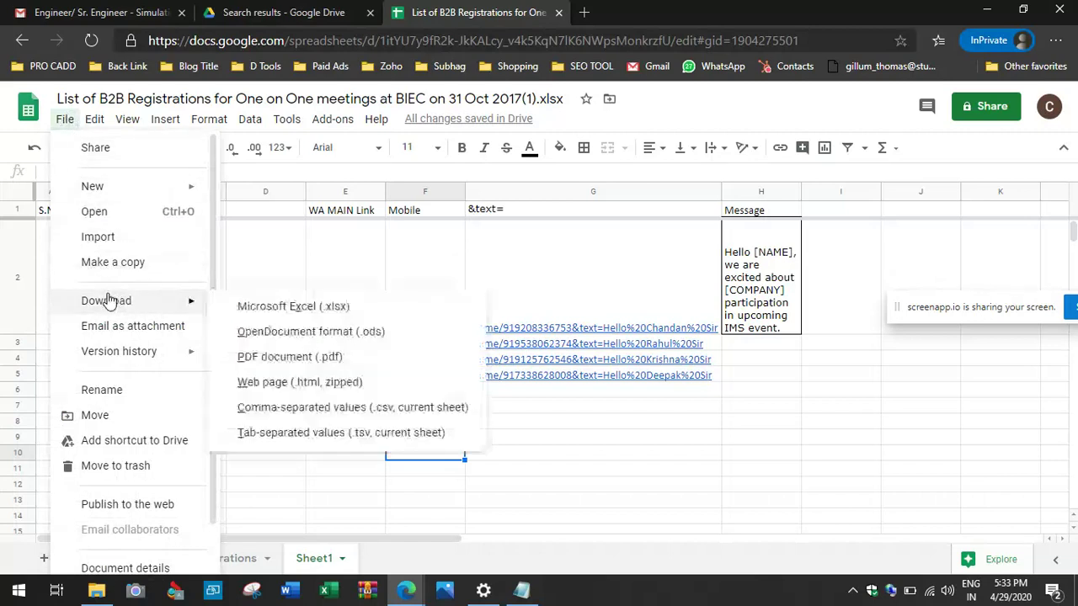
{"action": "left_click", "coordinate": [240, 307]}
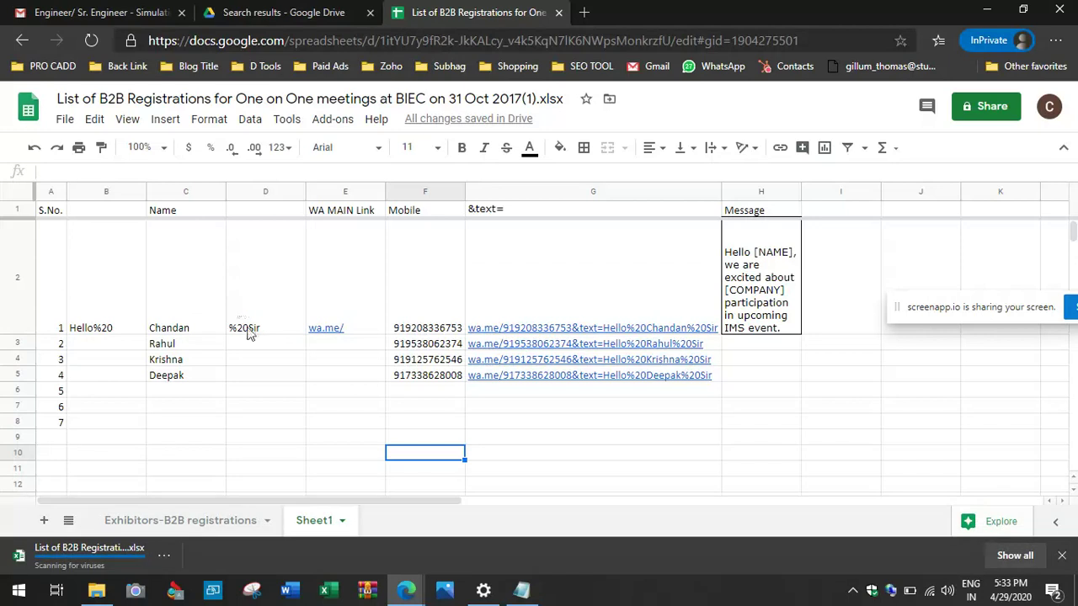
{"action": "mouse_move", "coordinate": [408, 594]}
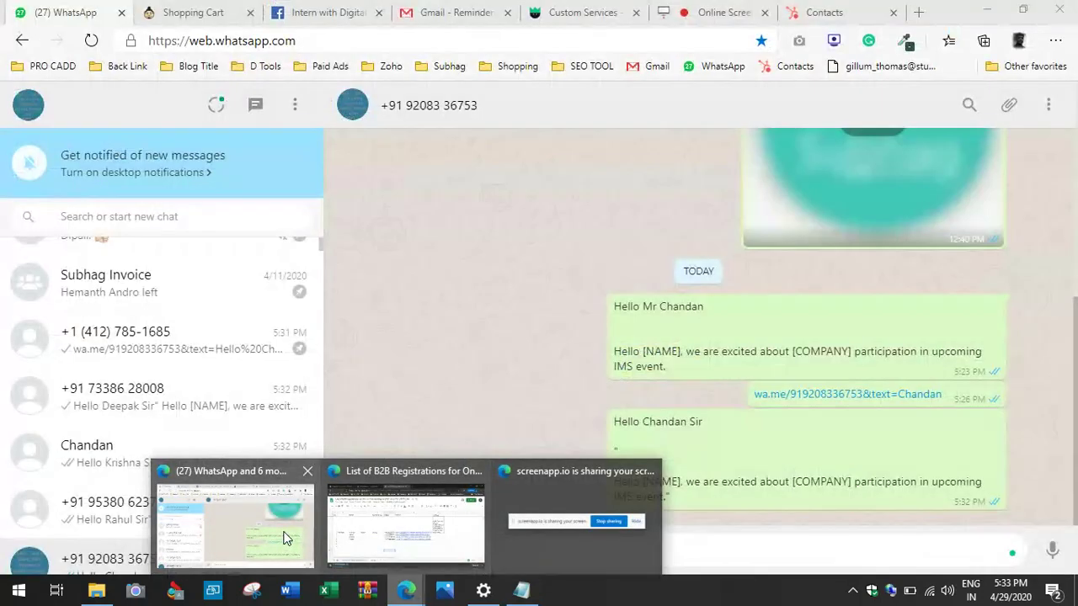
{"action": "left_click", "coordinate": [286, 538]}
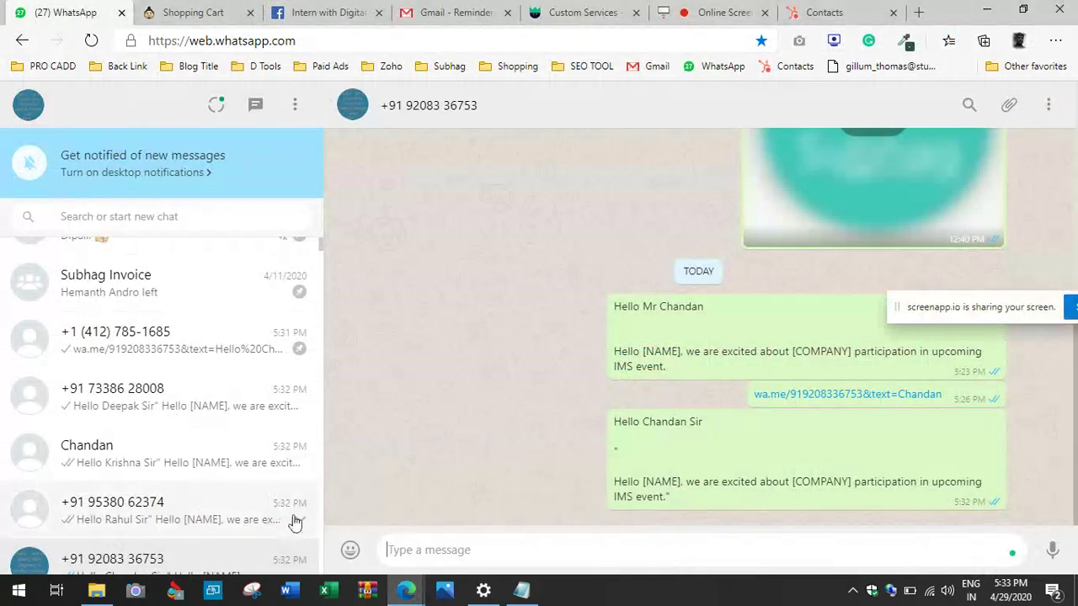